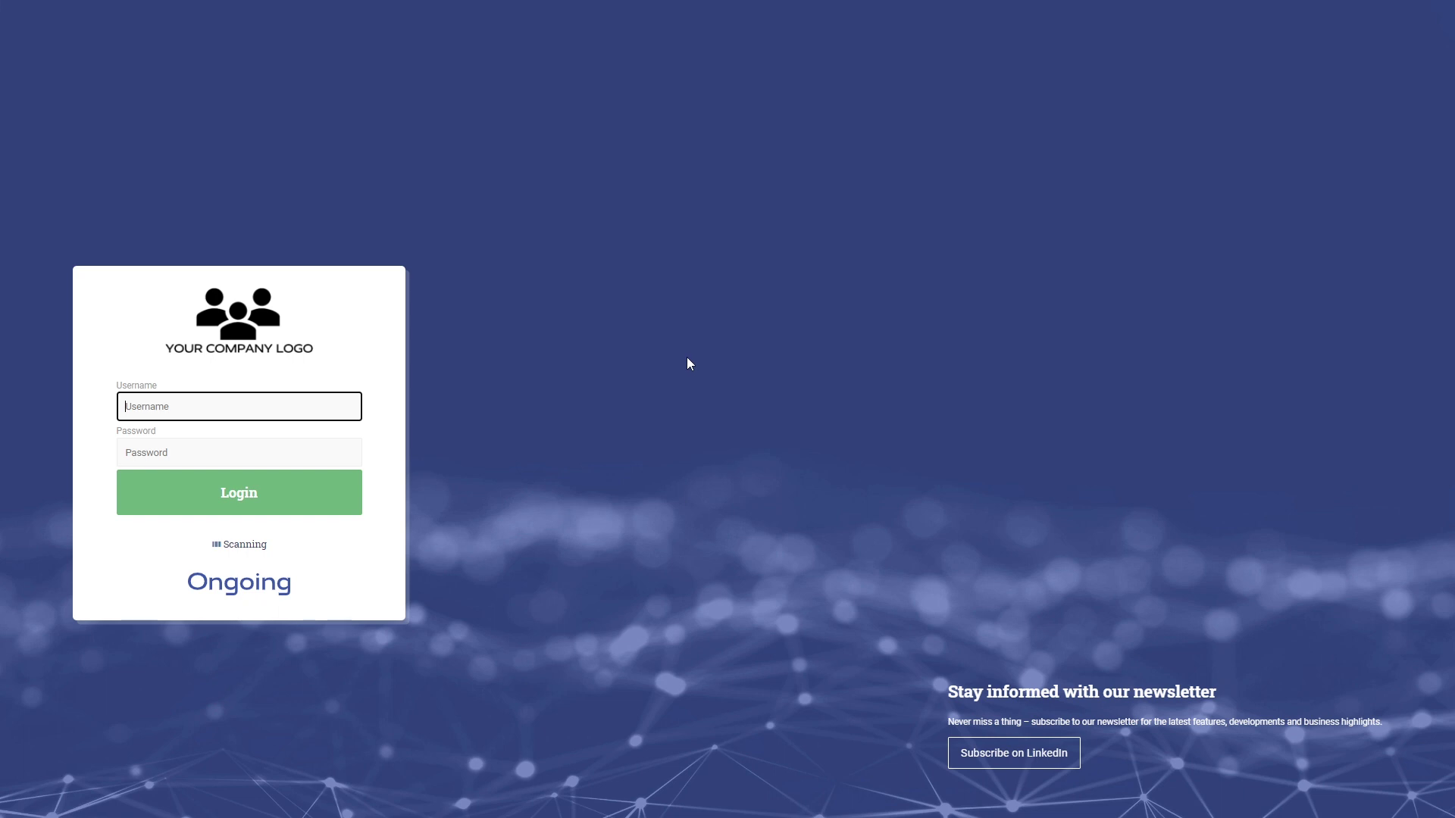
- On the scanning login page, enter the warehouse account username and masked password
{"action": "left_click", "coordinate": [260, 547]}
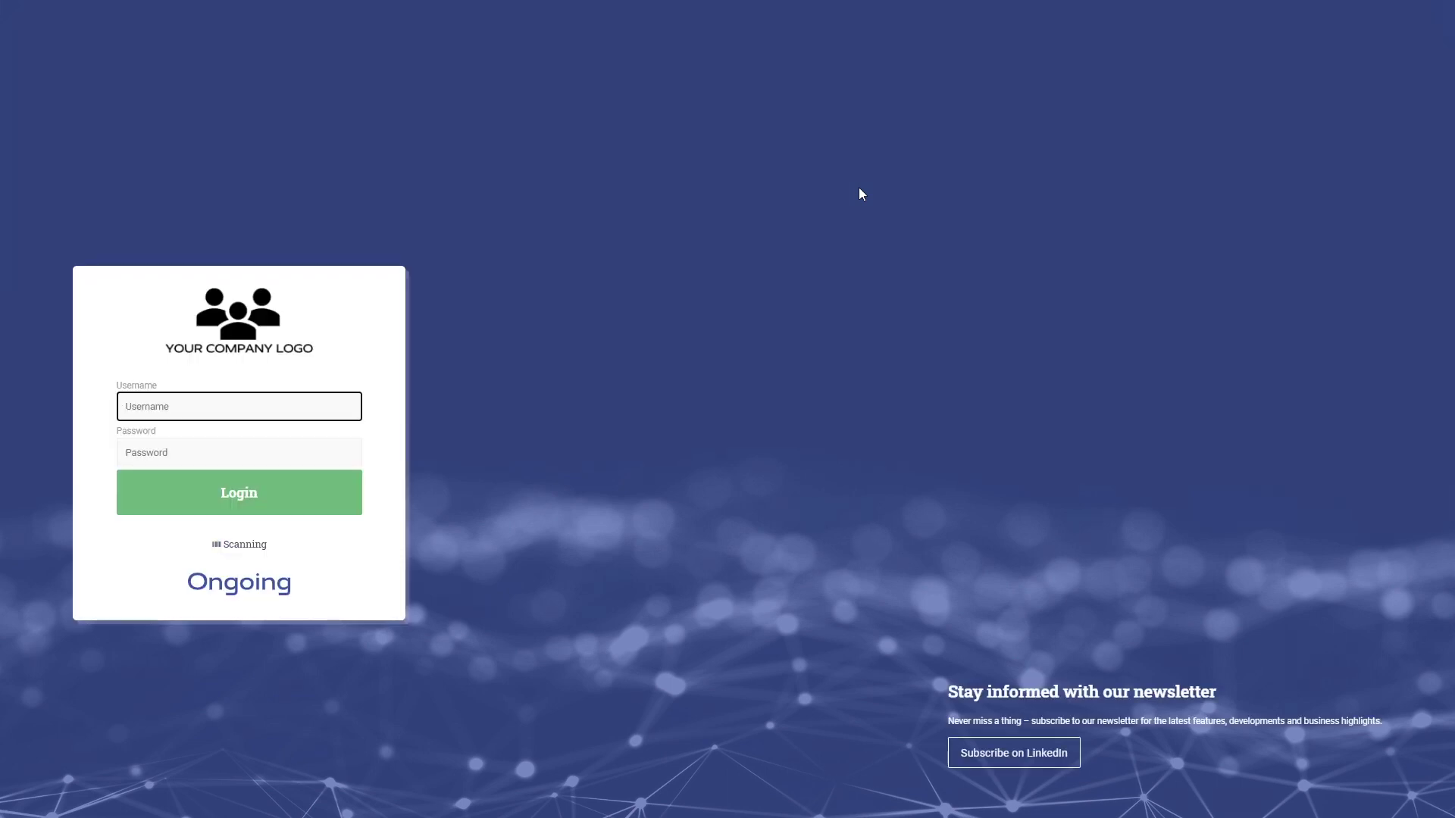
{"action": "type", "text": "tobfor"}
{"action": "key", "text": "Tab"}
{"action": "type", "text": "••••••"}
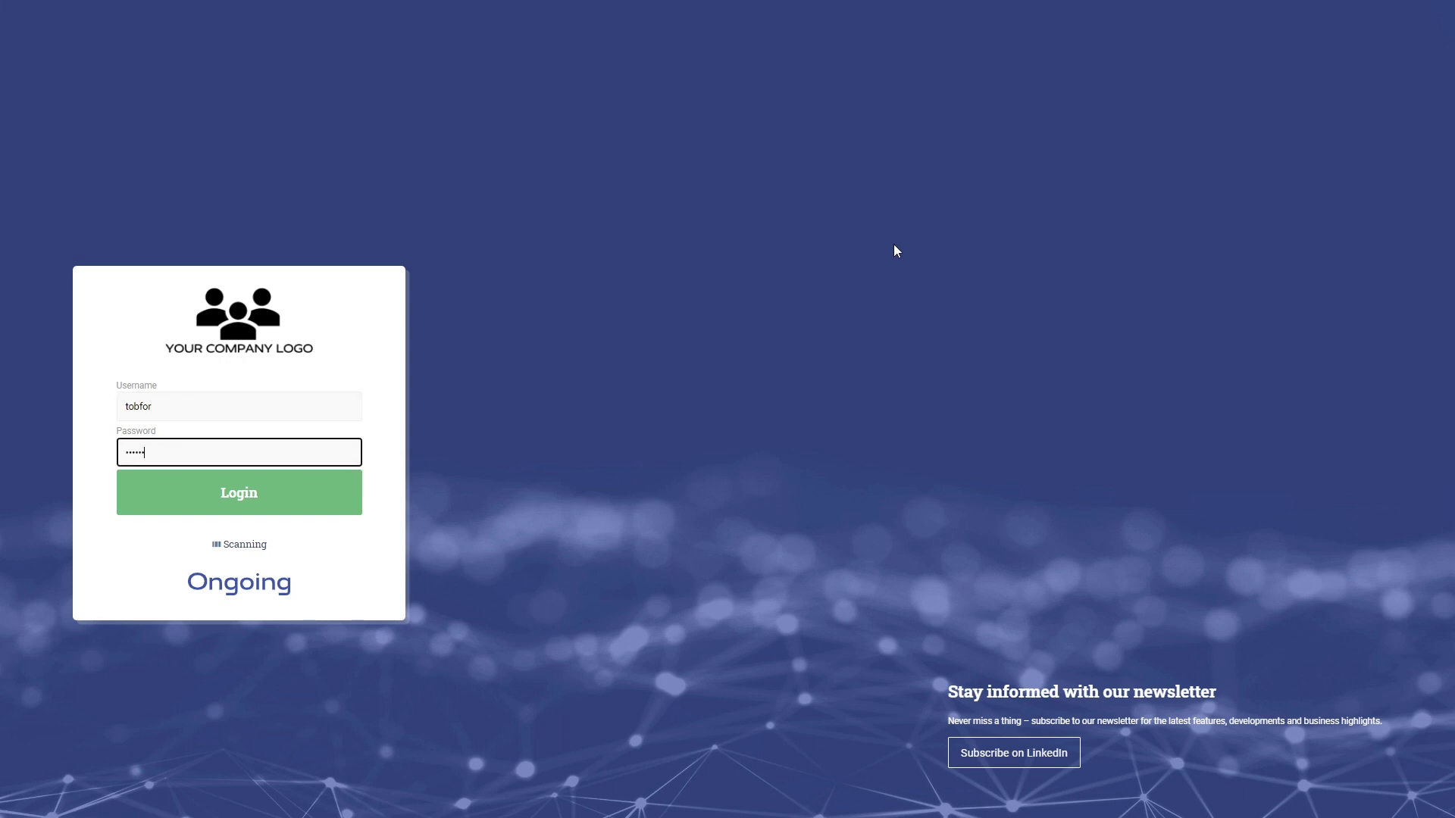
{"action": "type", "text": "•••"}
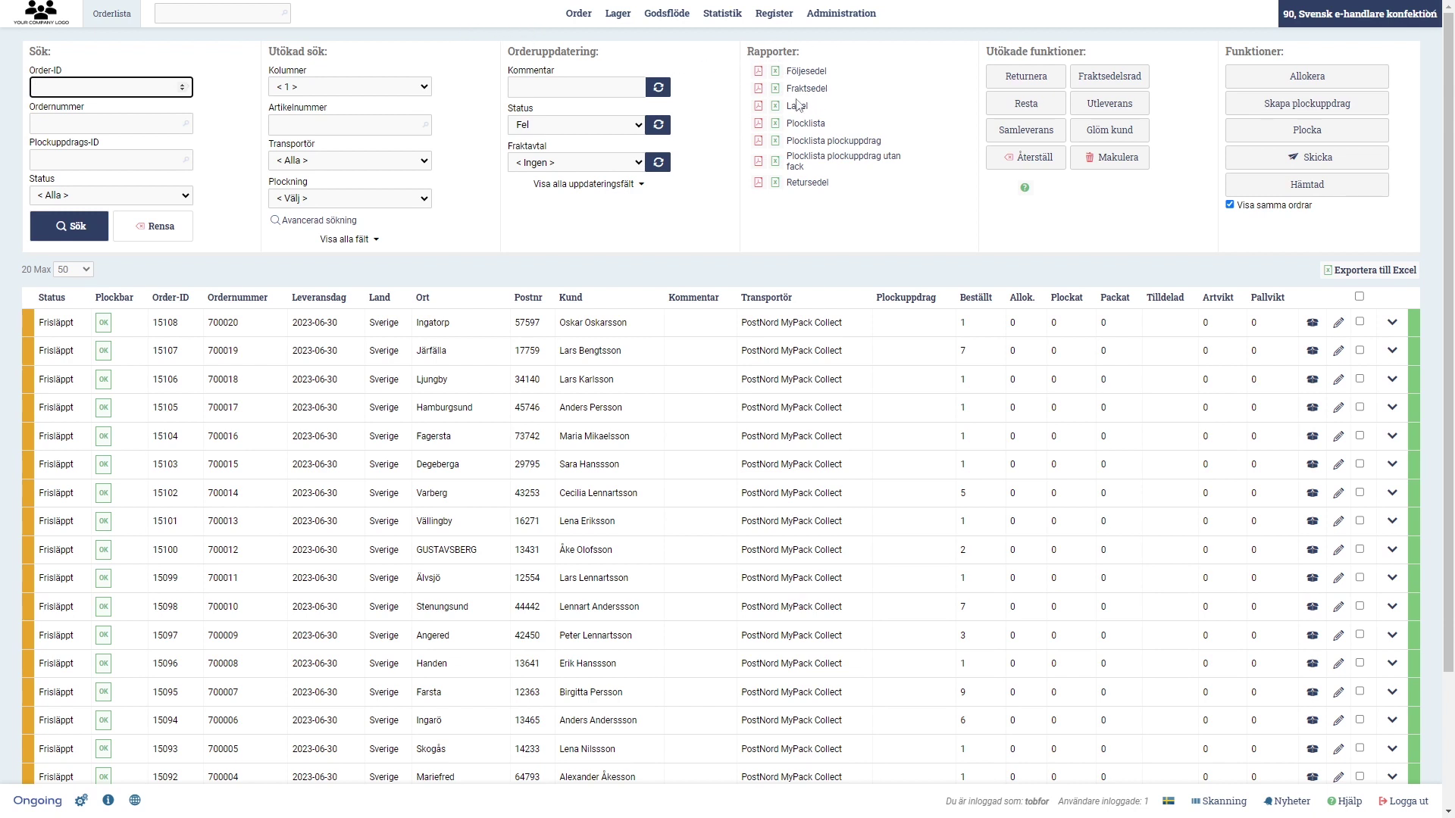
{"action": "mouse_move", "coordinate": [590, 24]}
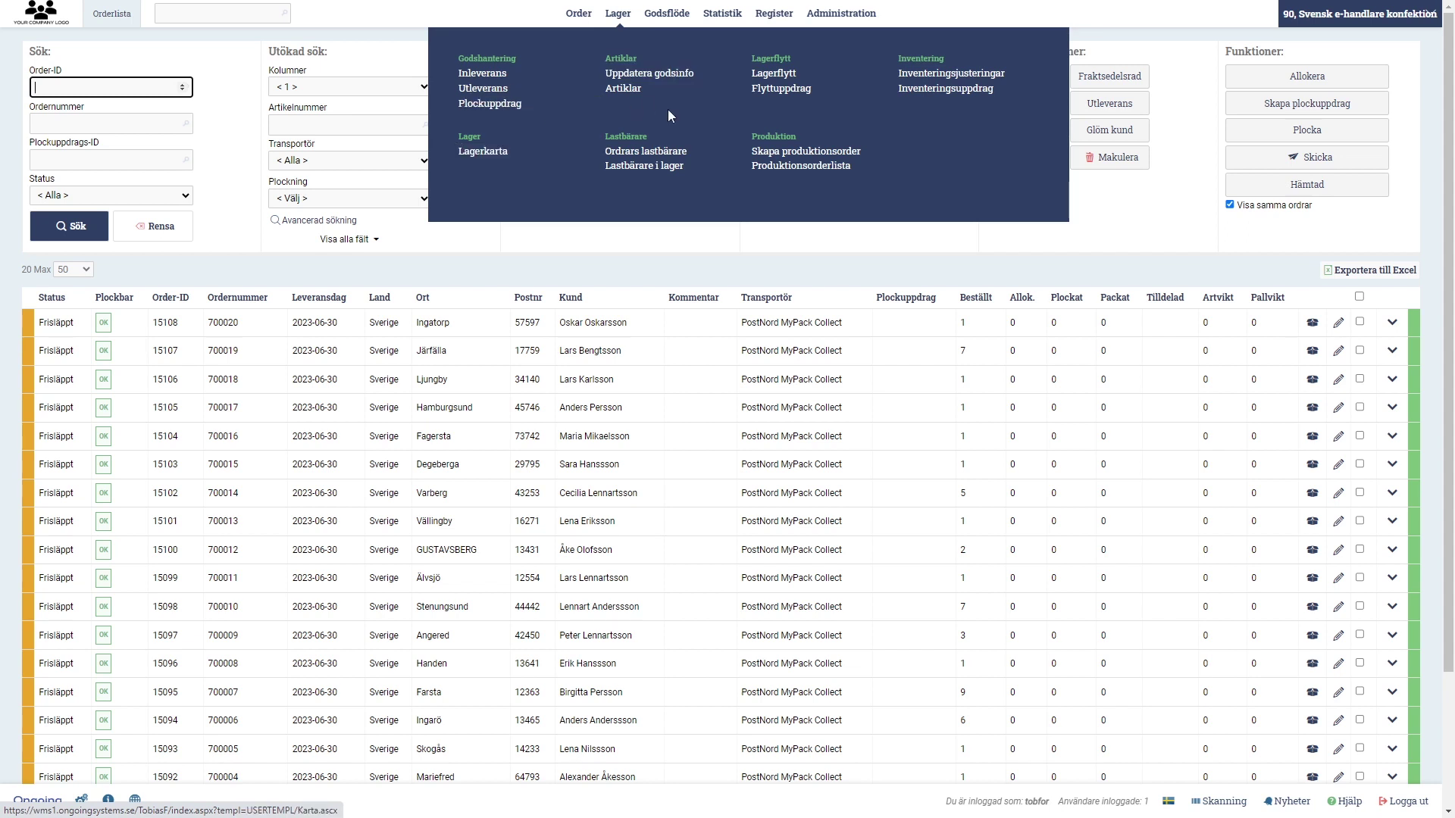
{"action": "mouse_move", "coordinate": [685, 23]}
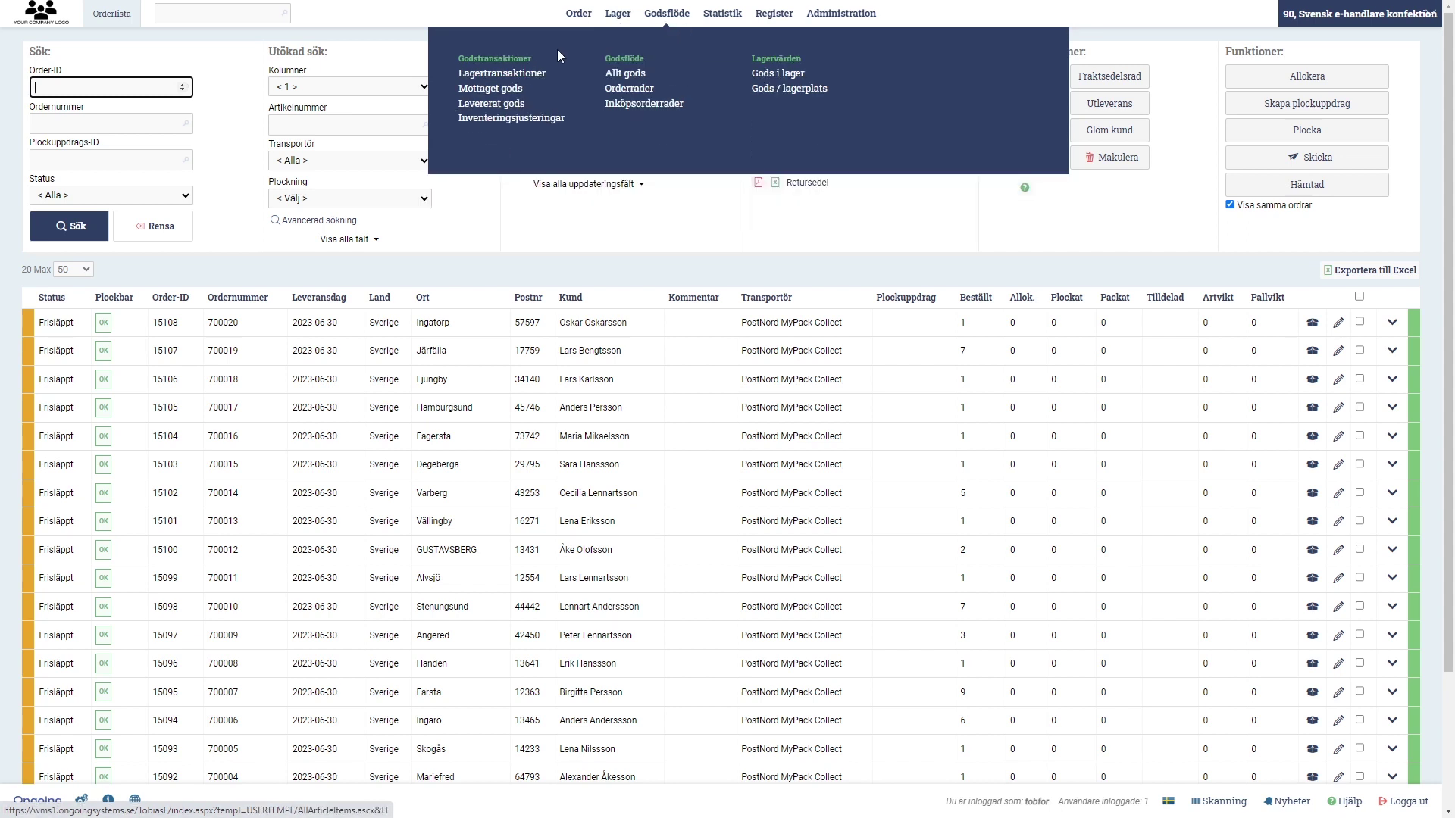
{"action": "mouse_move", "coordinate": [741, 24]}
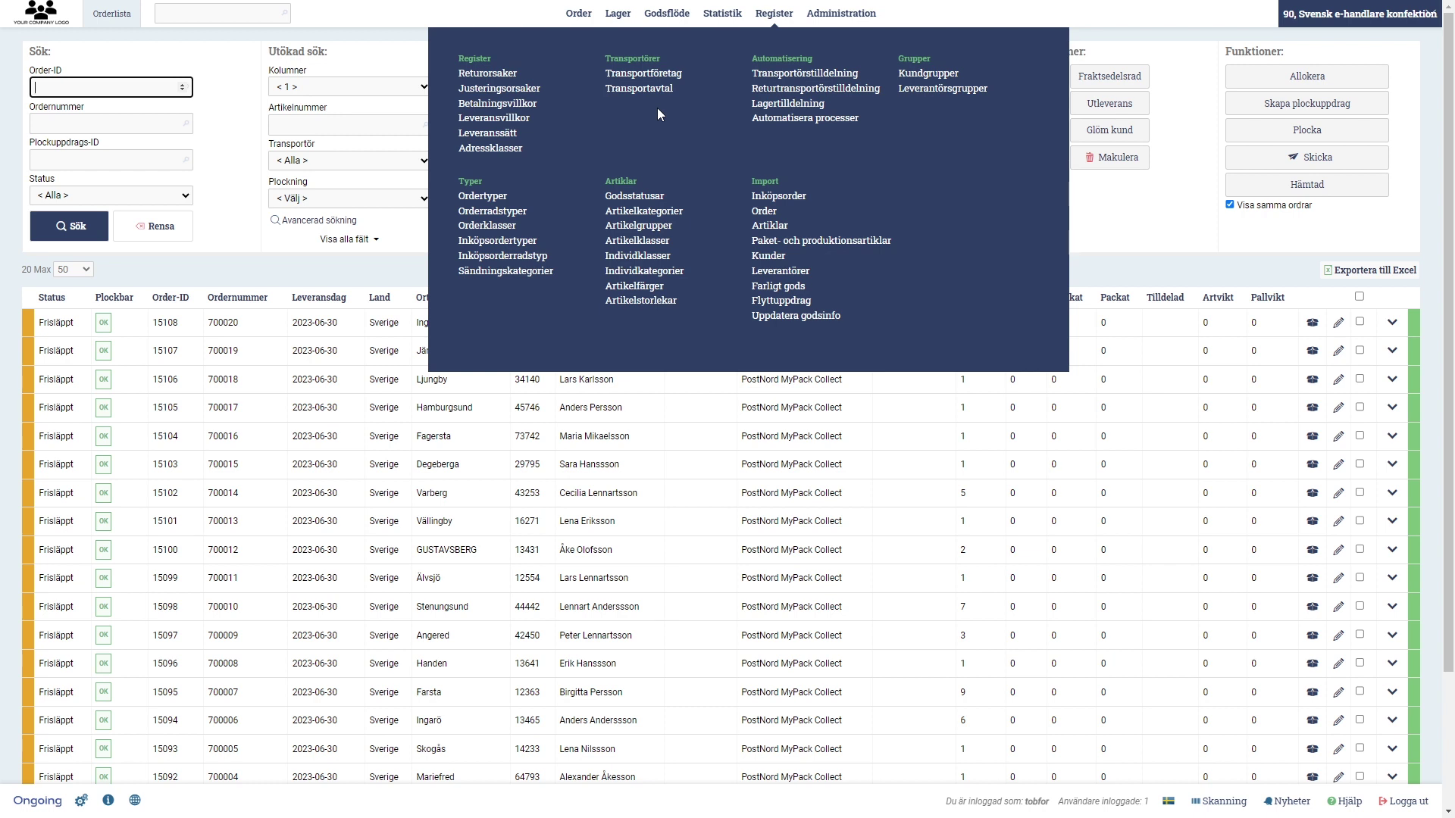
{"action": "mouse_move", "coordinate": [873, 17]}
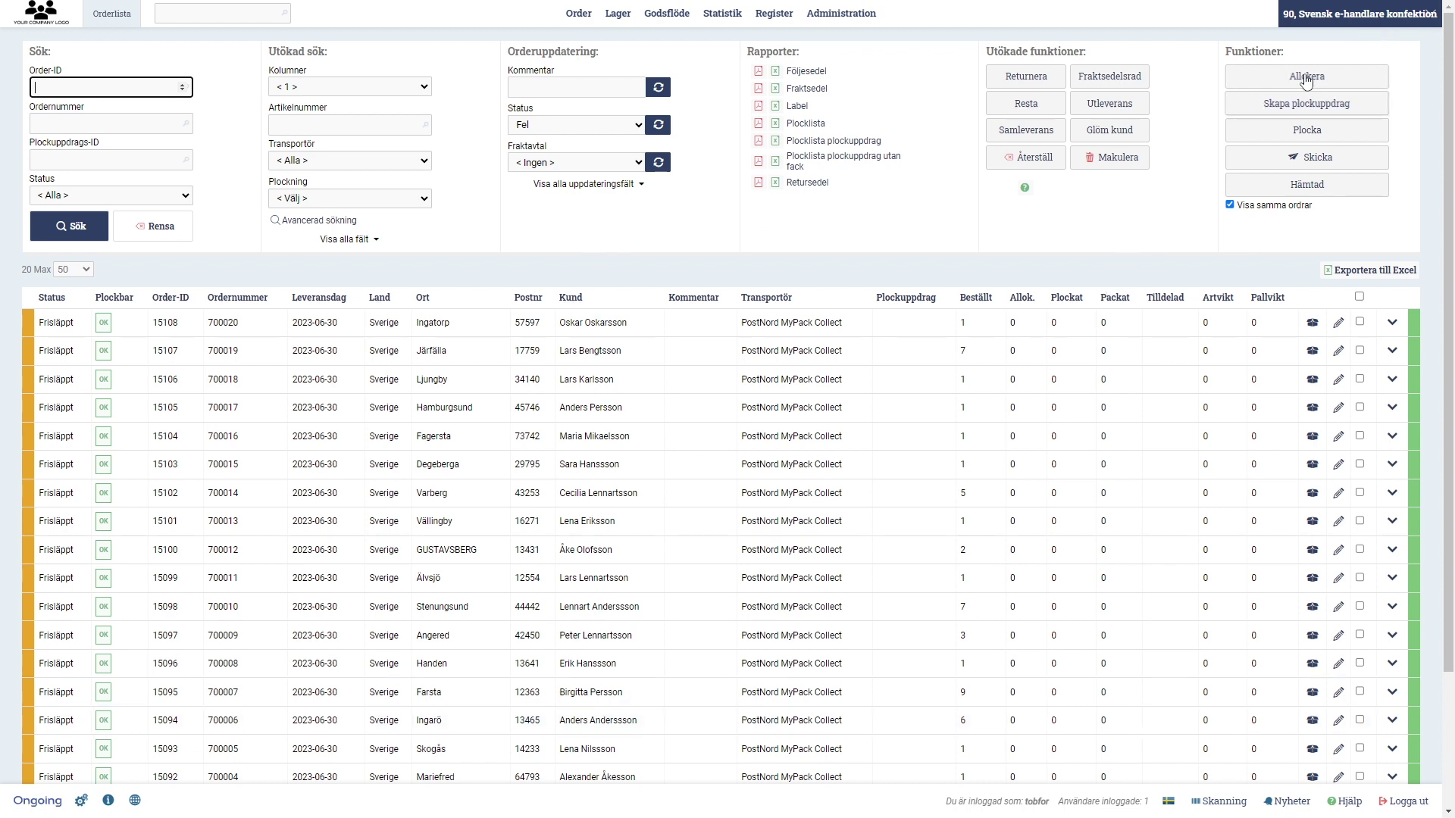
{"action": "left_click", "coordinate": [1337, 29]}
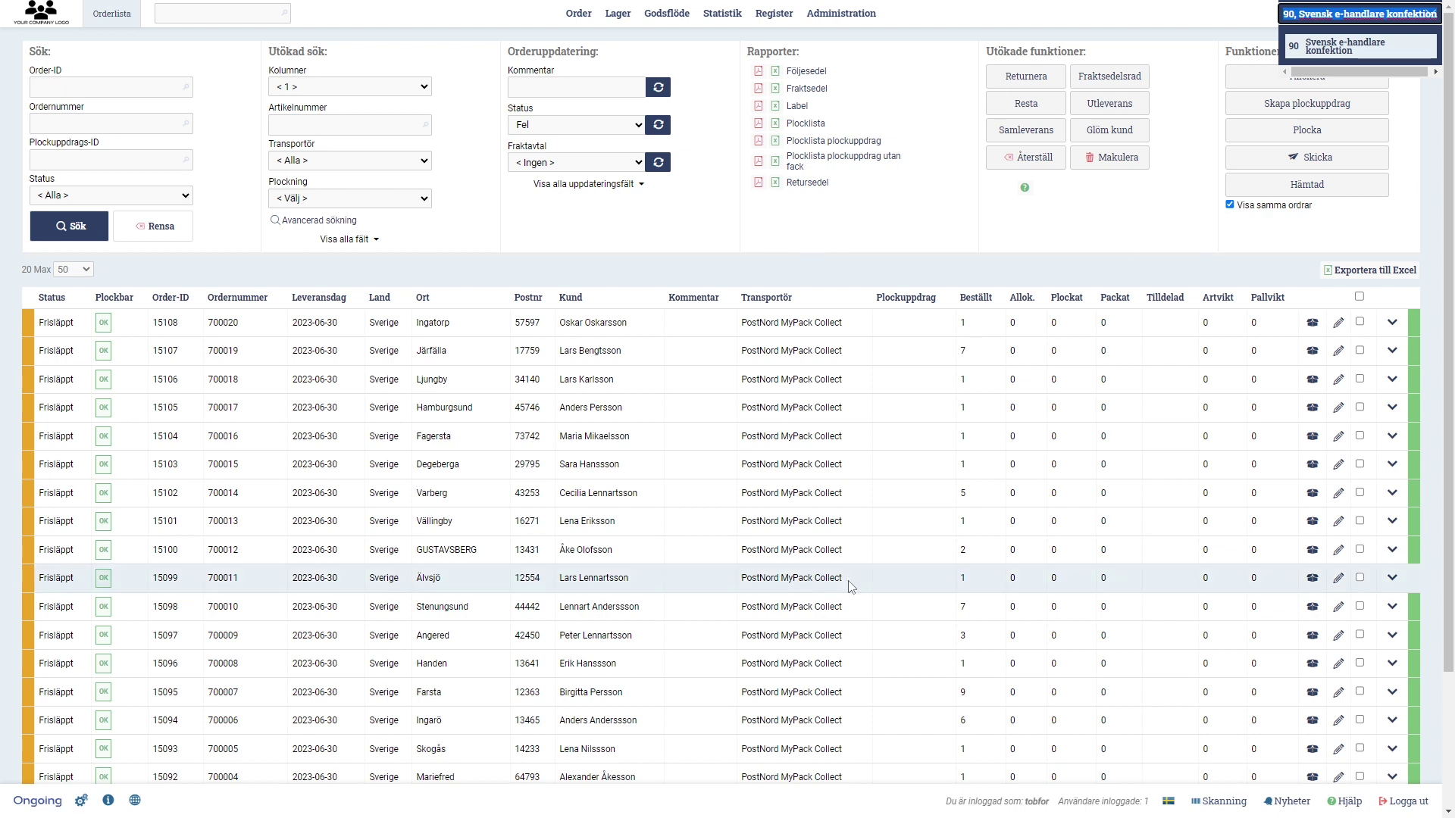
{"action": "left_click", "coordinate": [934, 267]}
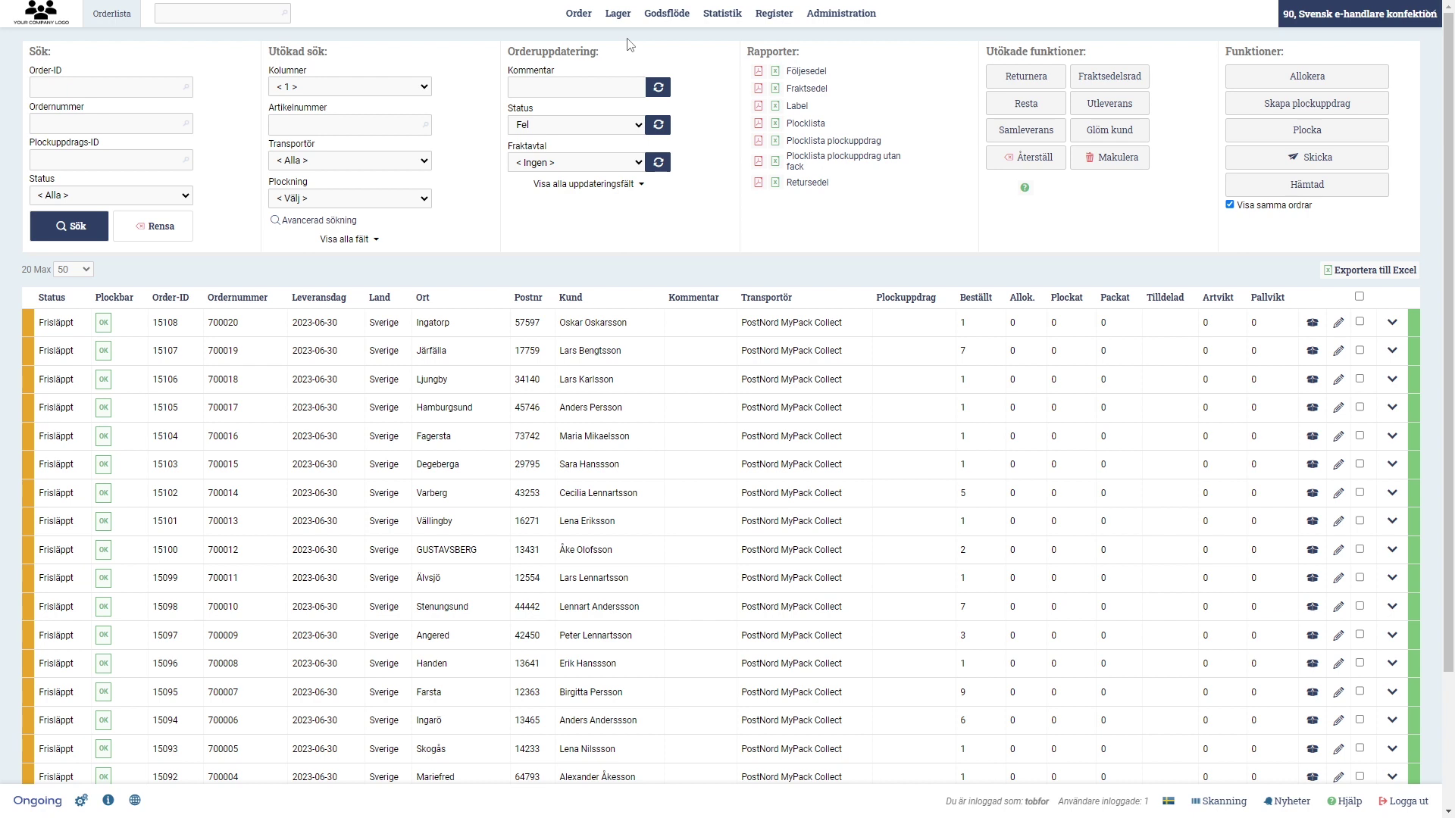
- Open Lagerkarta from the Lager menu and scroll through the HA and HB aisle grids
{"action": "mouse_move", "coordinate": [626, 22]}
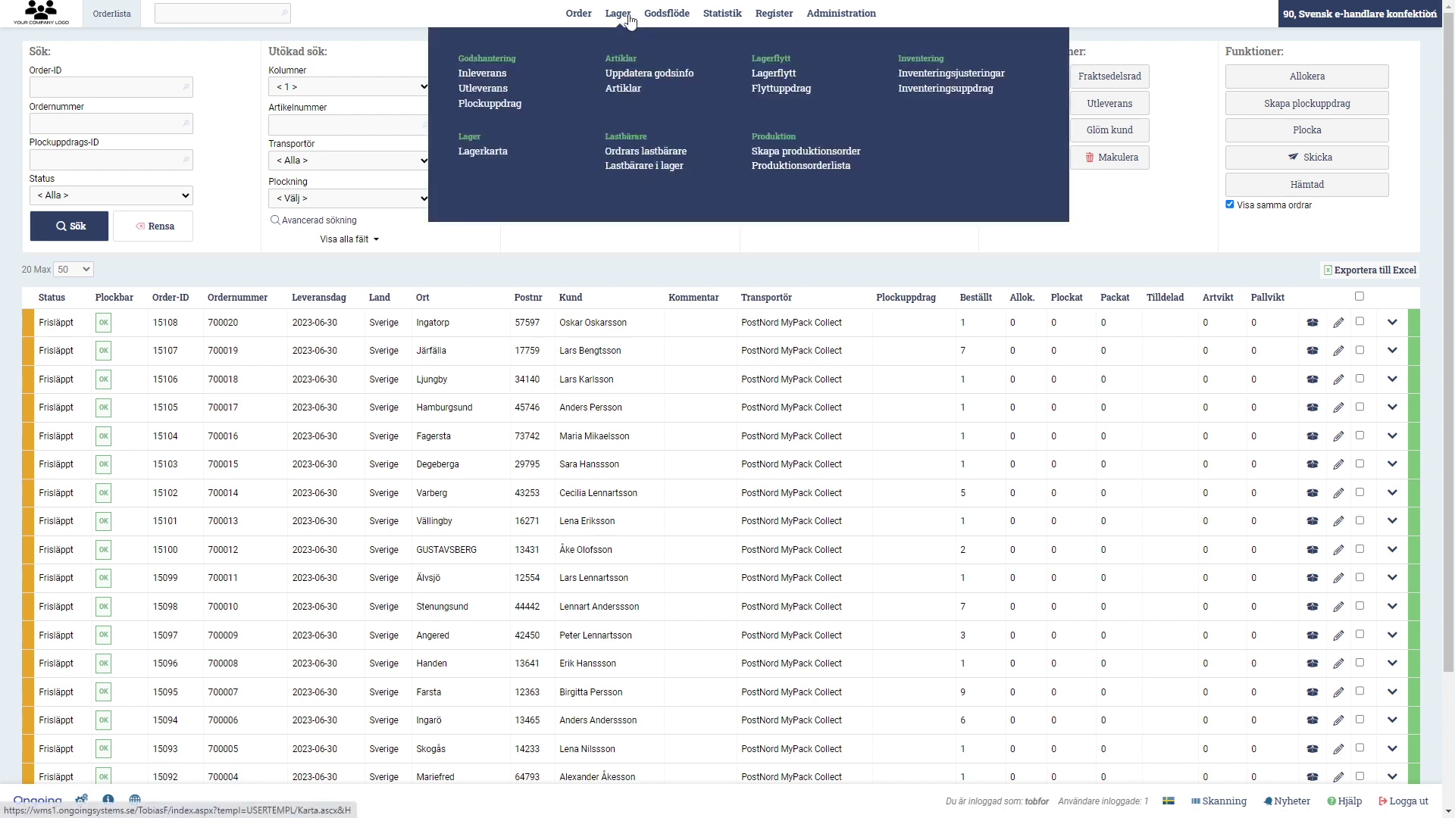
{"action": "left_click", "coordinate": [494, 154]}
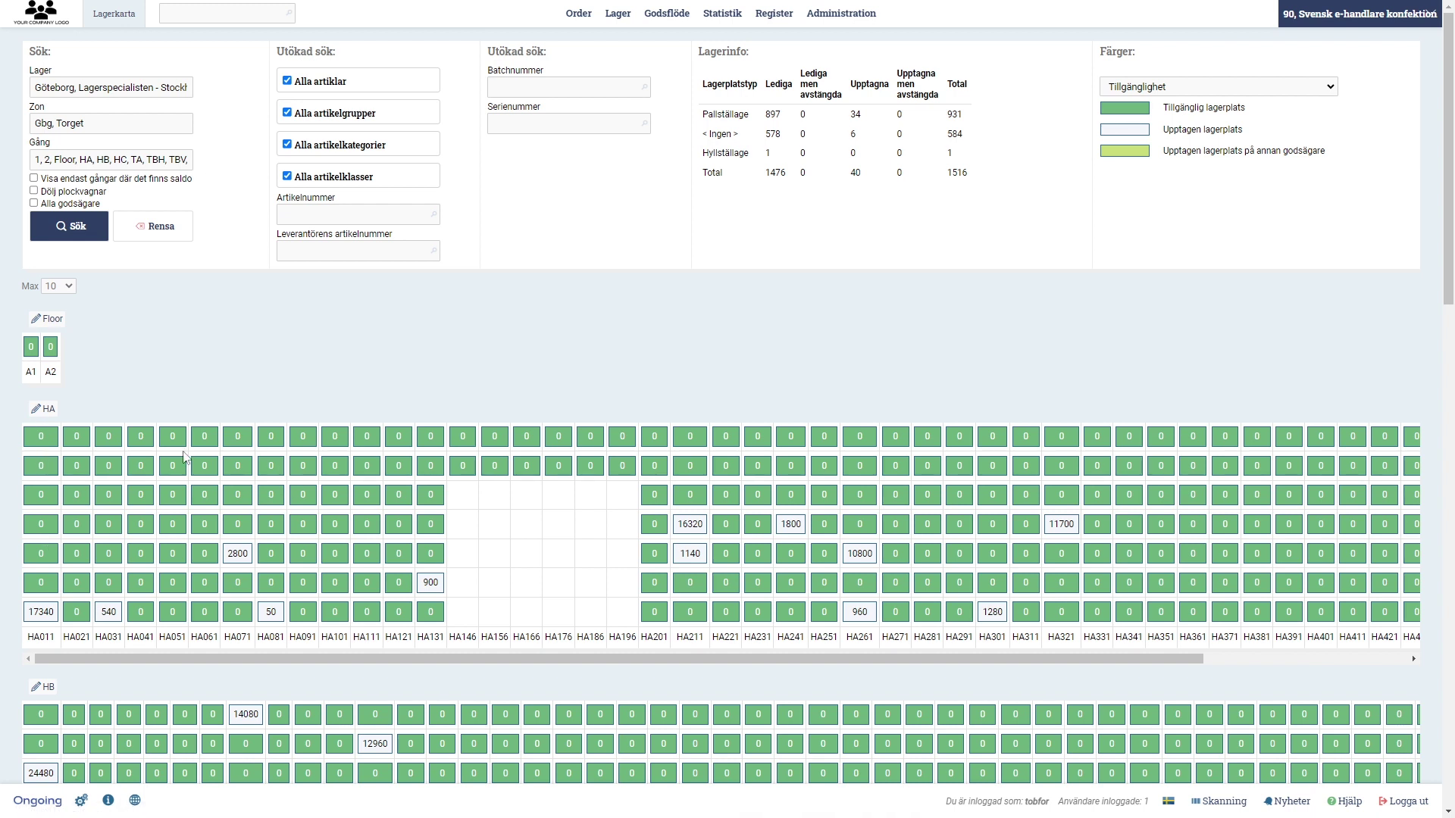
{"action": "scroll", "coordinate": [190, 556], "scroll_direction": "down", "scroll_amount": 5}
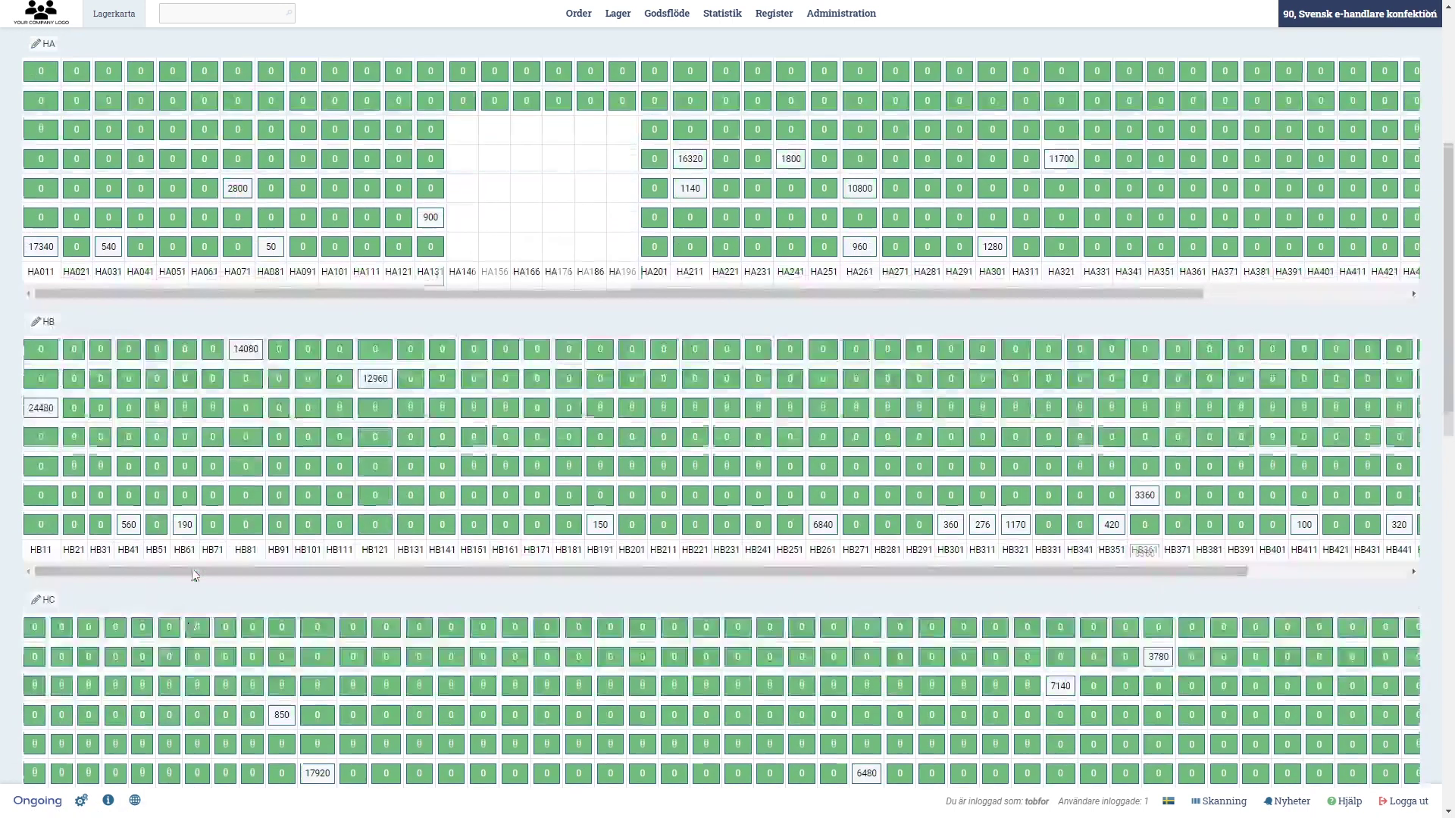
{"action": "scroll", "coordinate": [536, 588], "scroll_direction": "up", "scroll_amount": 4}
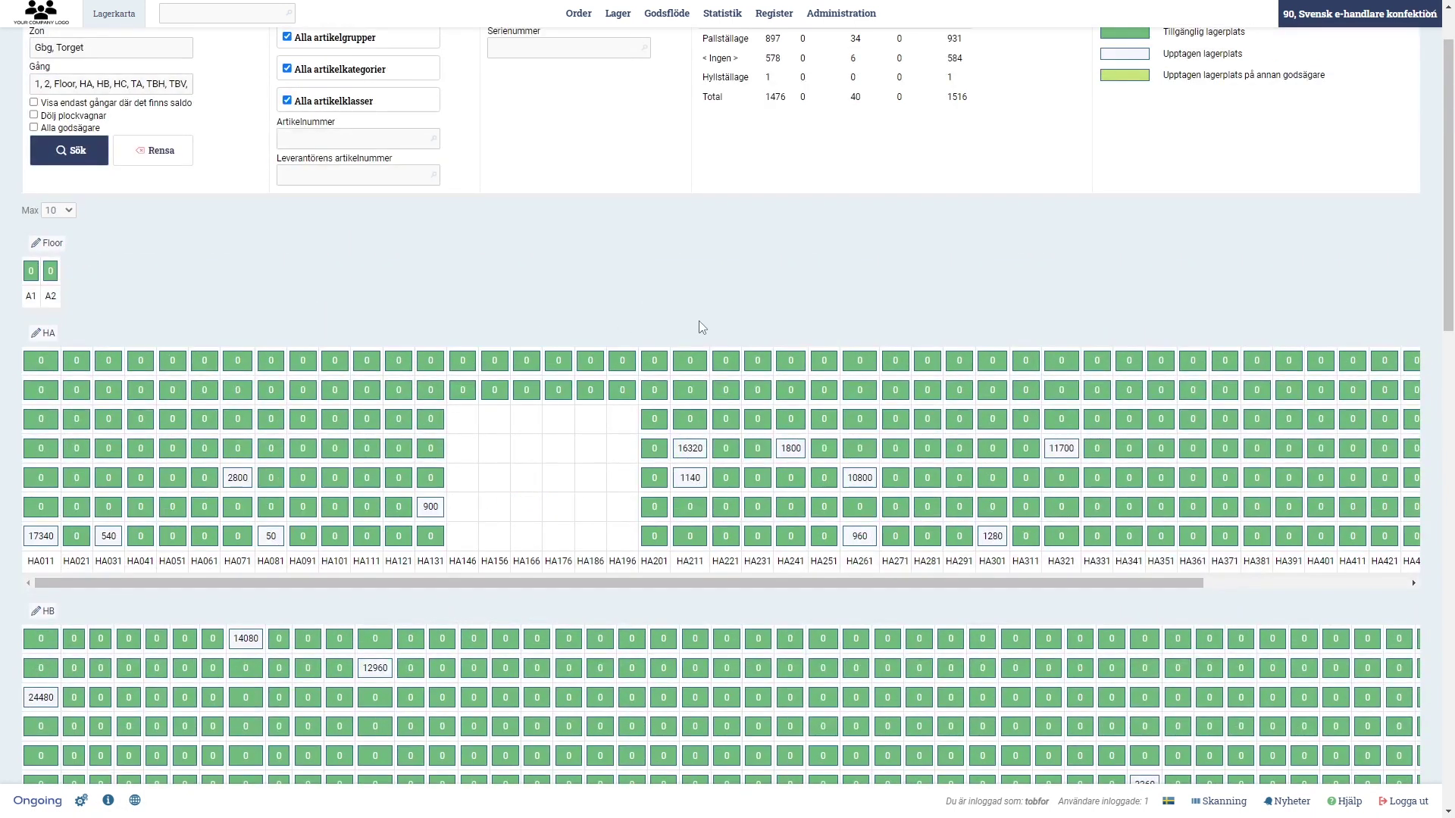
{"action": "scroll", "coordinate": [814, 362], "scroll_direction": "up", "scroll_amount": 1}
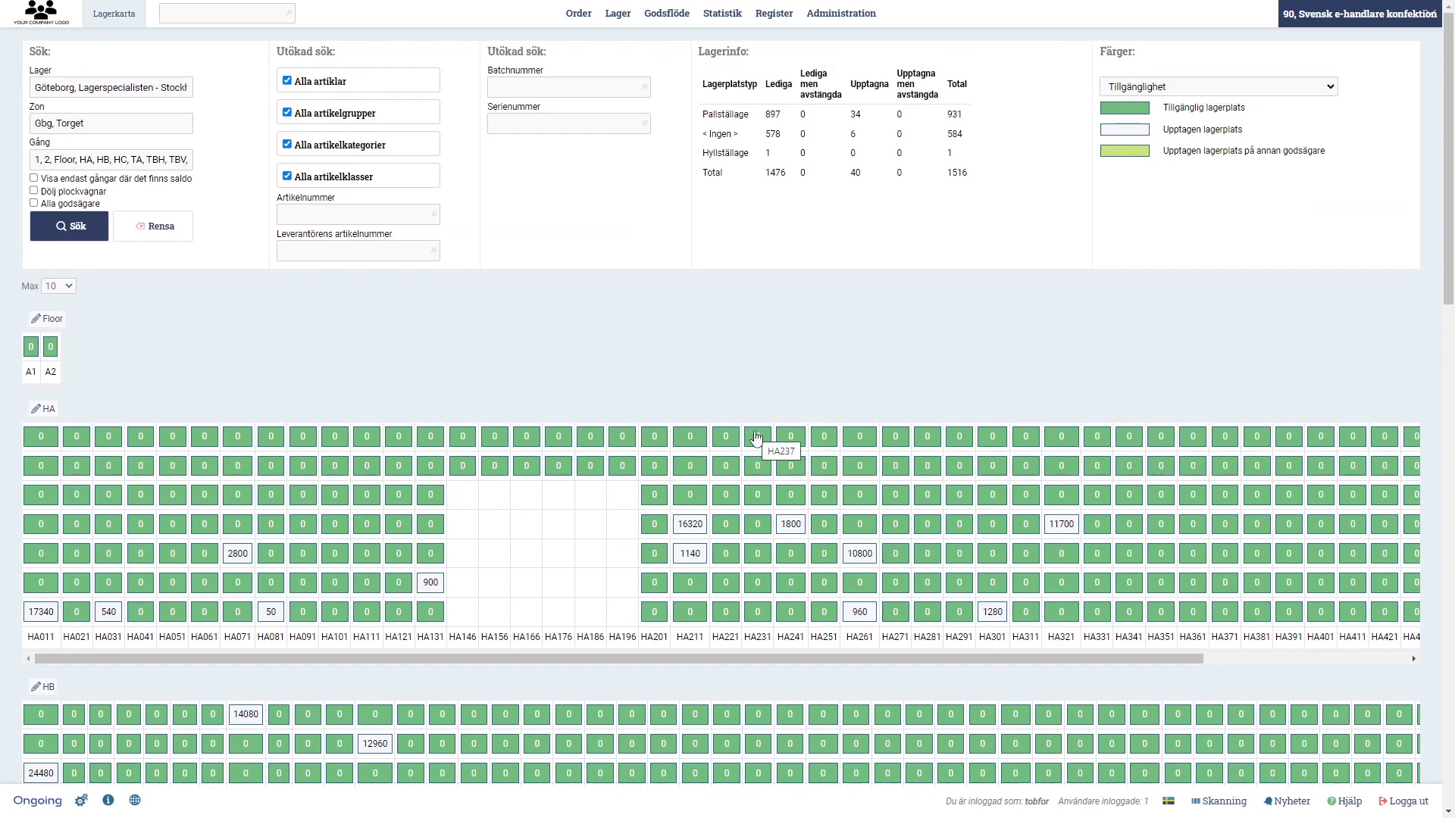
{"action": "left_click", "coordinate": [703, 525]}
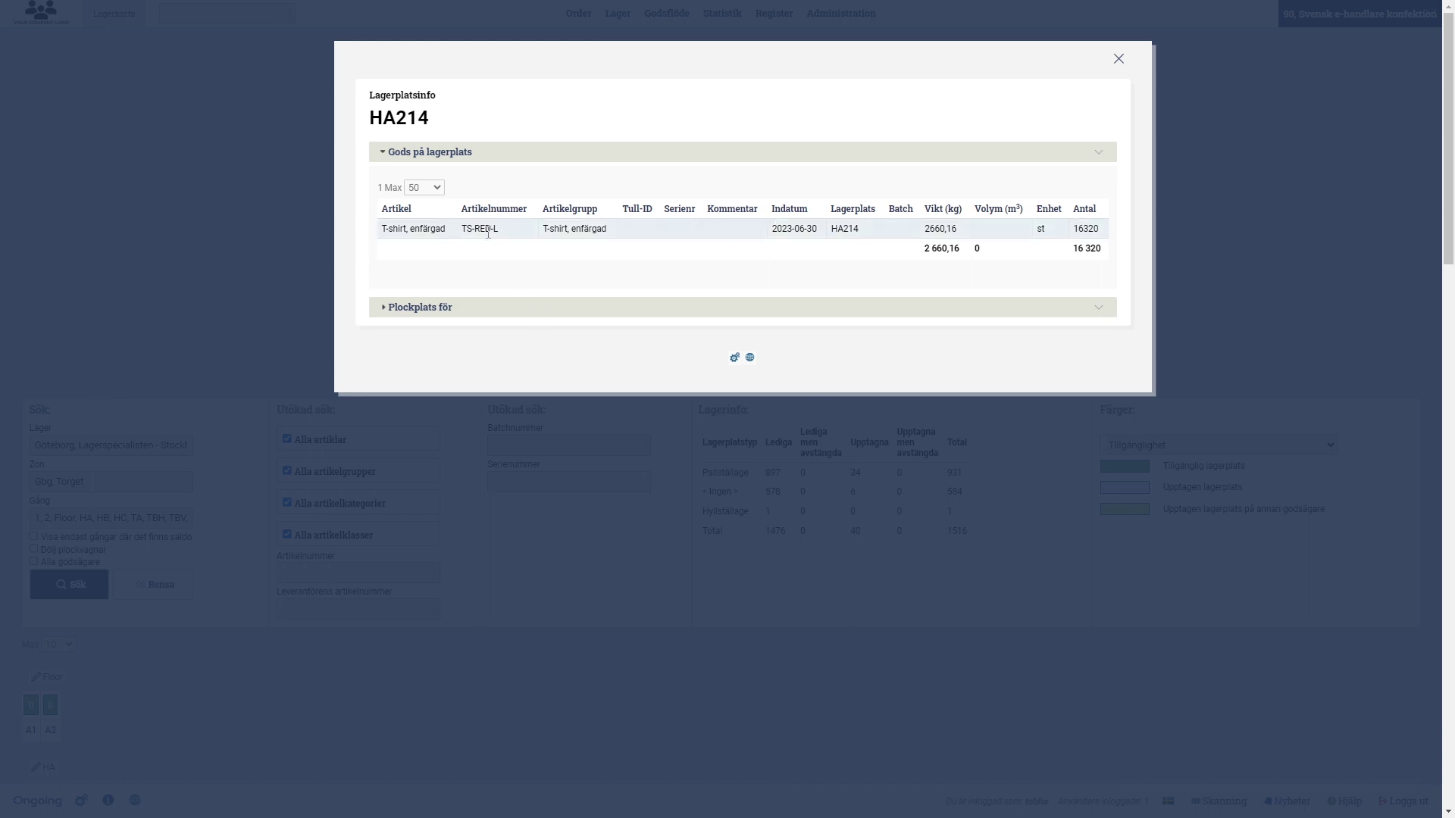
{"action": "left_click", "coordinate": [1118, 58]}
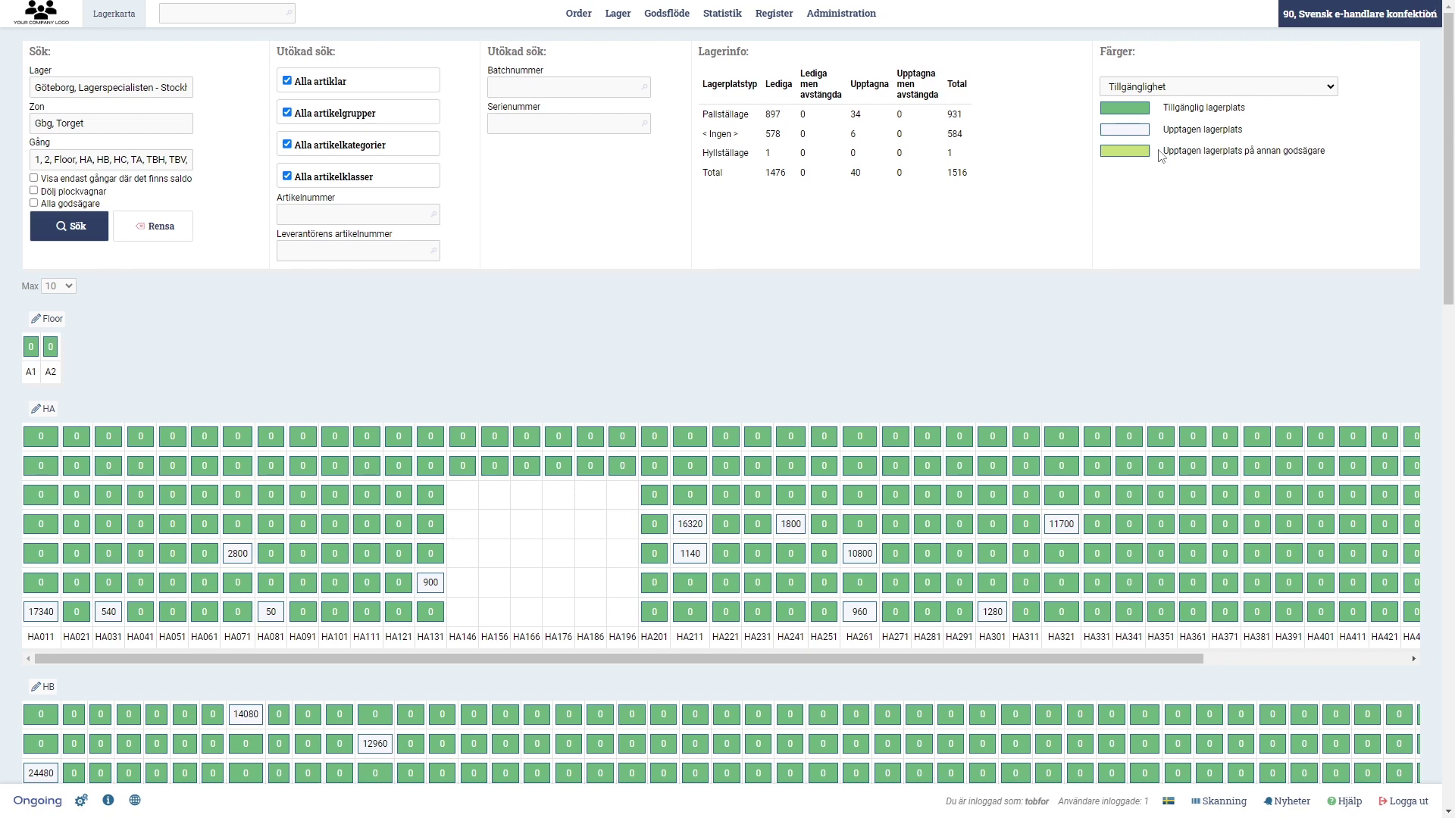
{"action": "left_click_drag", "start_coordinate": [1162, 150], "coordinate": [1294, 156]}
{"action": "left_click", "coordinate": [851, 288]}
- In aisle HA's layout settings, enter history location A1 and preview its storage locations
{"action": "left_click", "coordinate": [49, 414]}
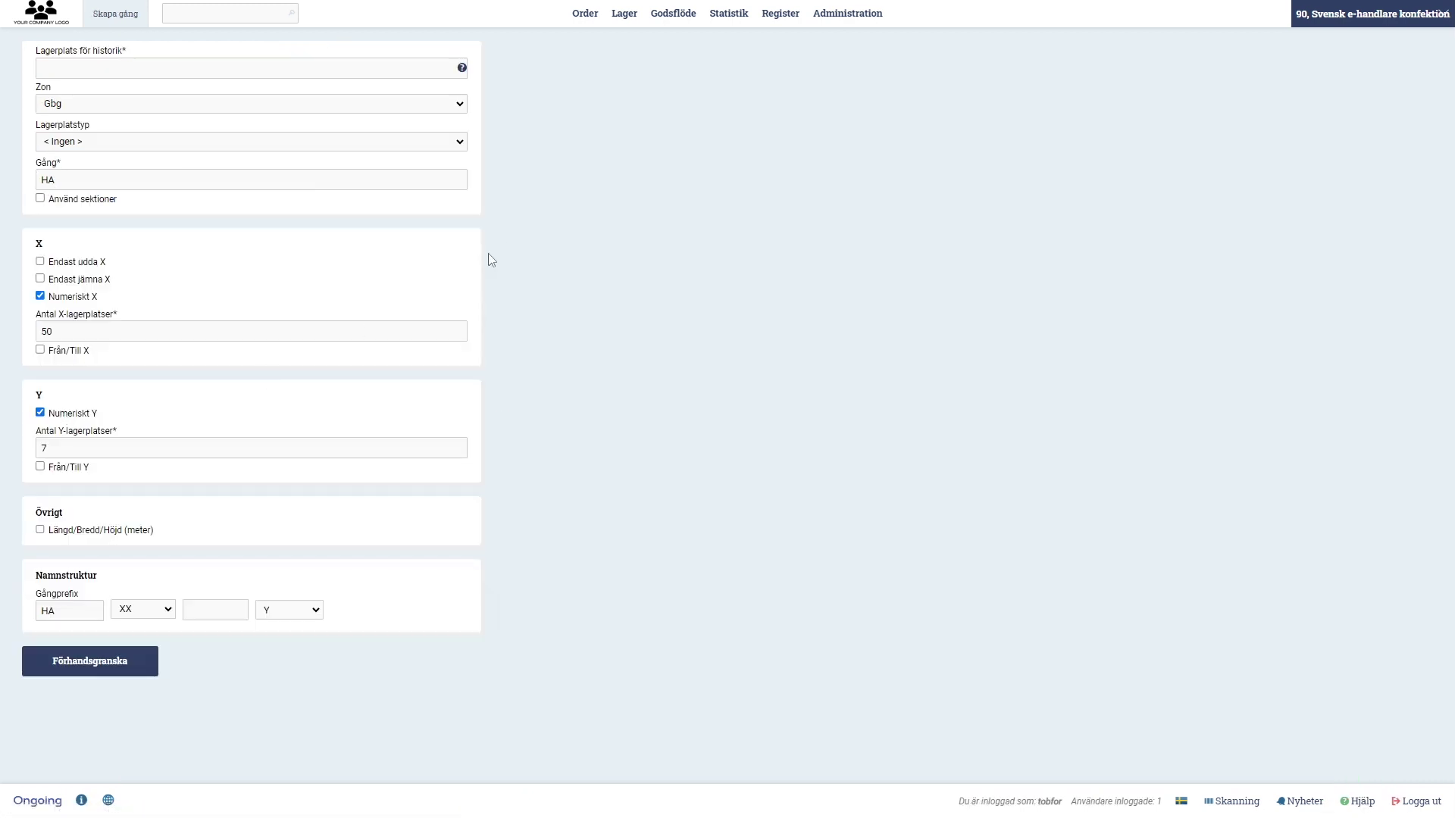
{"action": "left_click", "coordinate": [159, 67]}
{"action": "type", "text": "a1"}
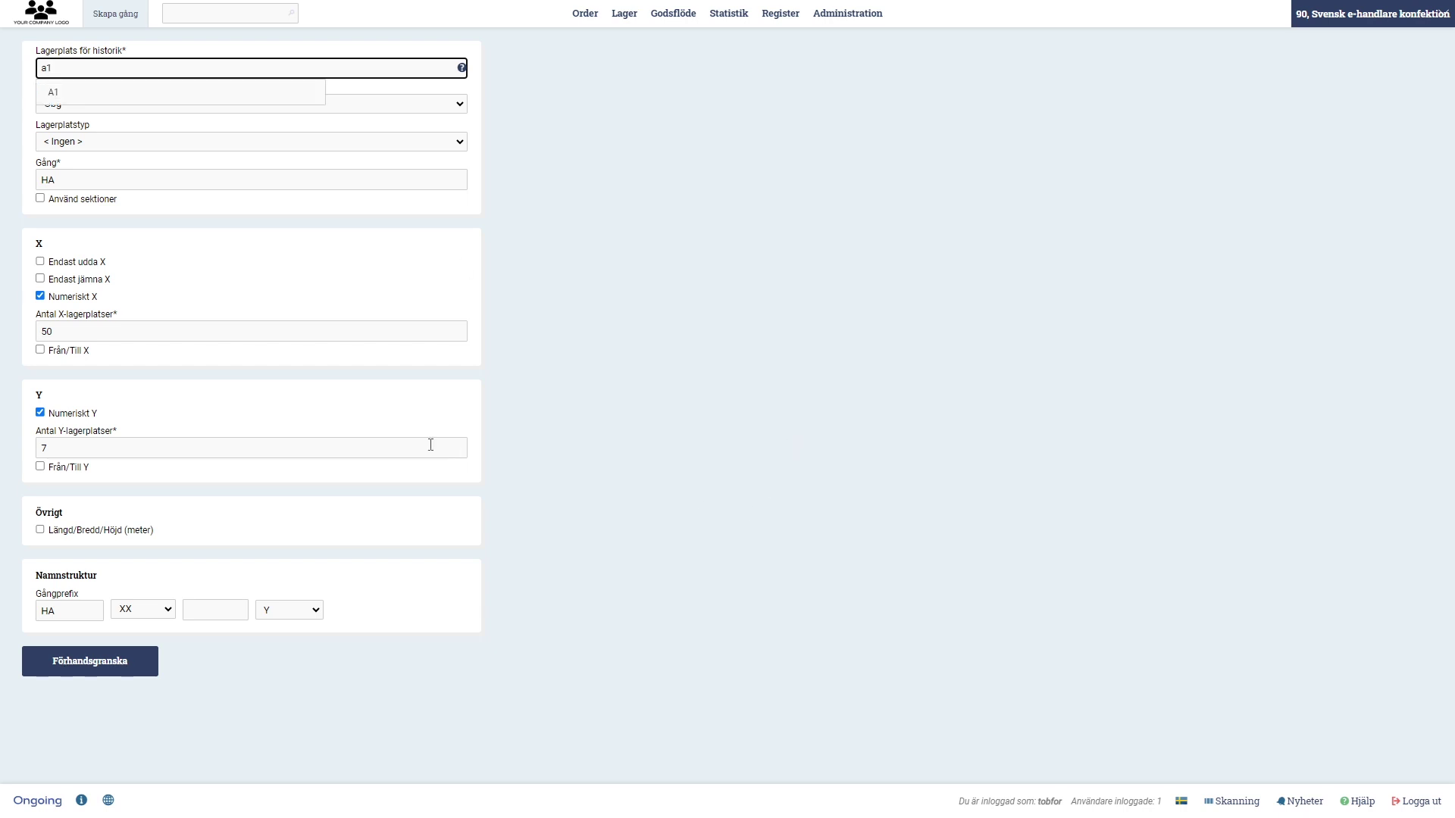
{"action": "left_click", "coordinate": [130, 673]}
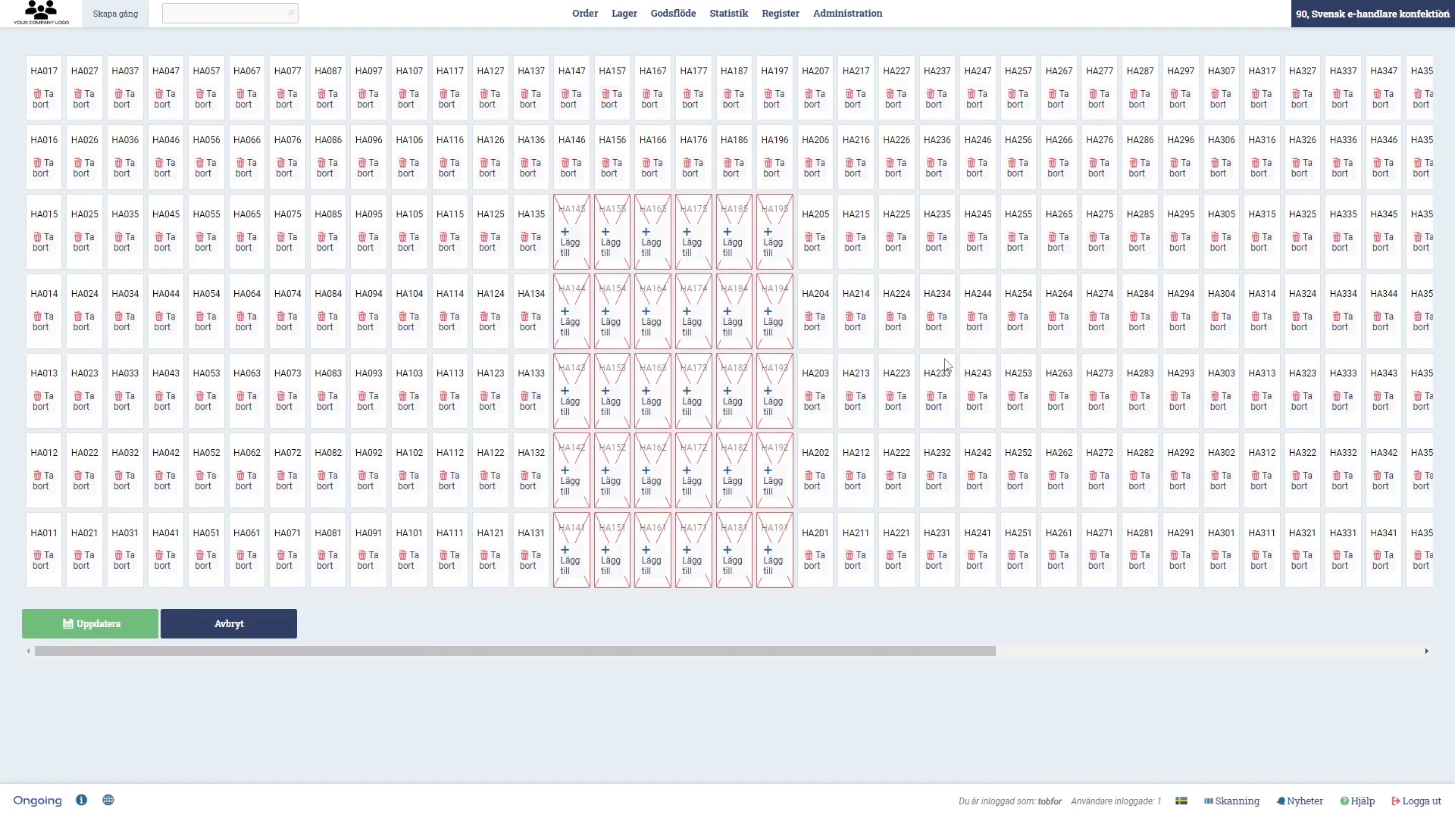
- Remove locations HA205, HA204, HA203, HA202 and HA201, then update and confirm with Godkänn
{"action": "left_click", "coordinate": [815, 242]}
{"action": "left_click", "coordinate": [815, 322]}
{"action": "left_click", "coordinate": [818, 412]}
{"action": "left_click", "coordinate": [813, 486]}
{"action": "left_click", "coordinate": [816, 564]}
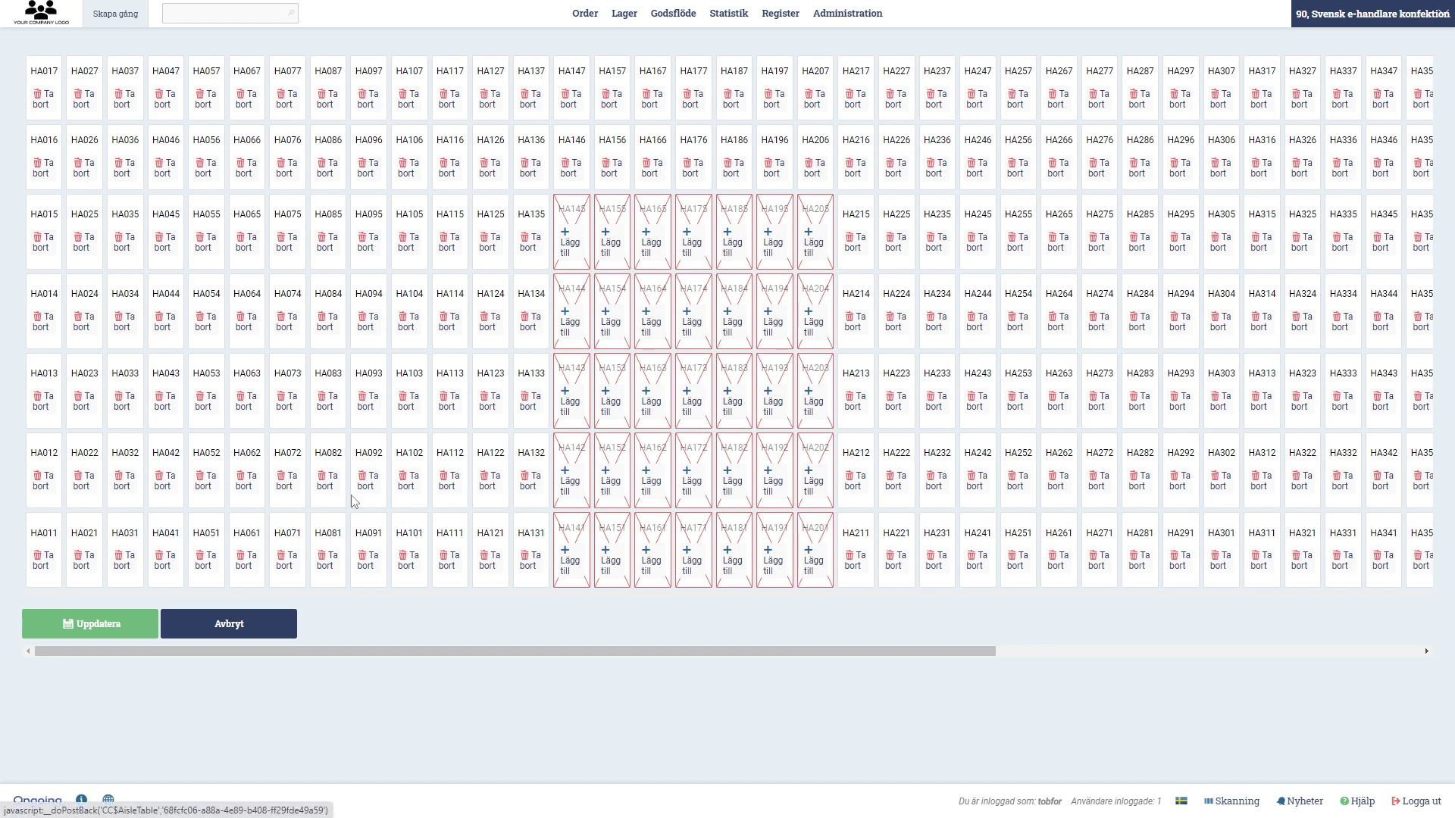
{"action": "left_click", "coordinate": [109, 629]}
{"action": "left_click", "coordinate": [753, 180]}
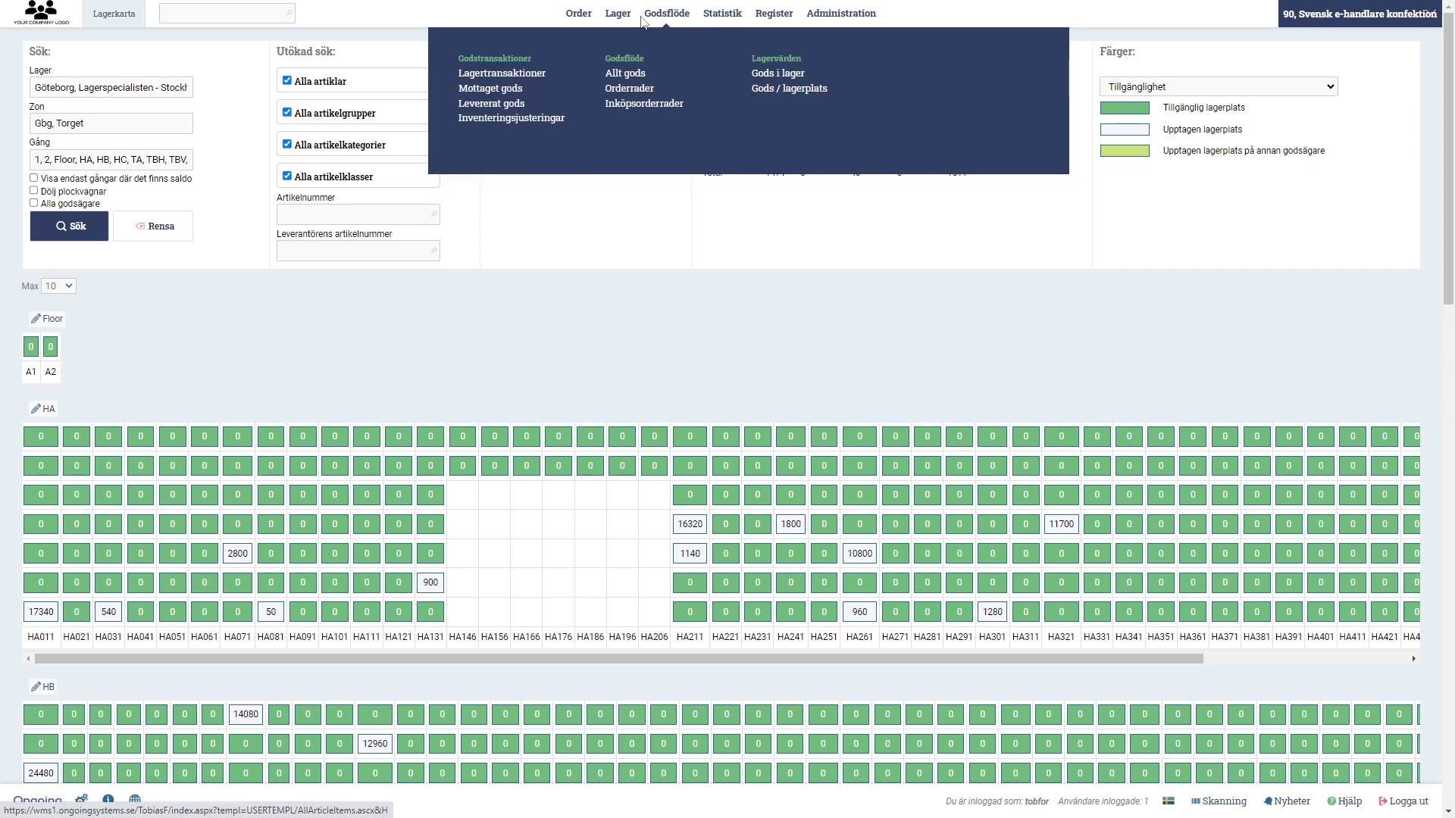
- Choose Inköpsorderlista from the Order menu to list the advised purchase orders
{"action": "mouse_move", "coordinate": [575, 23]}
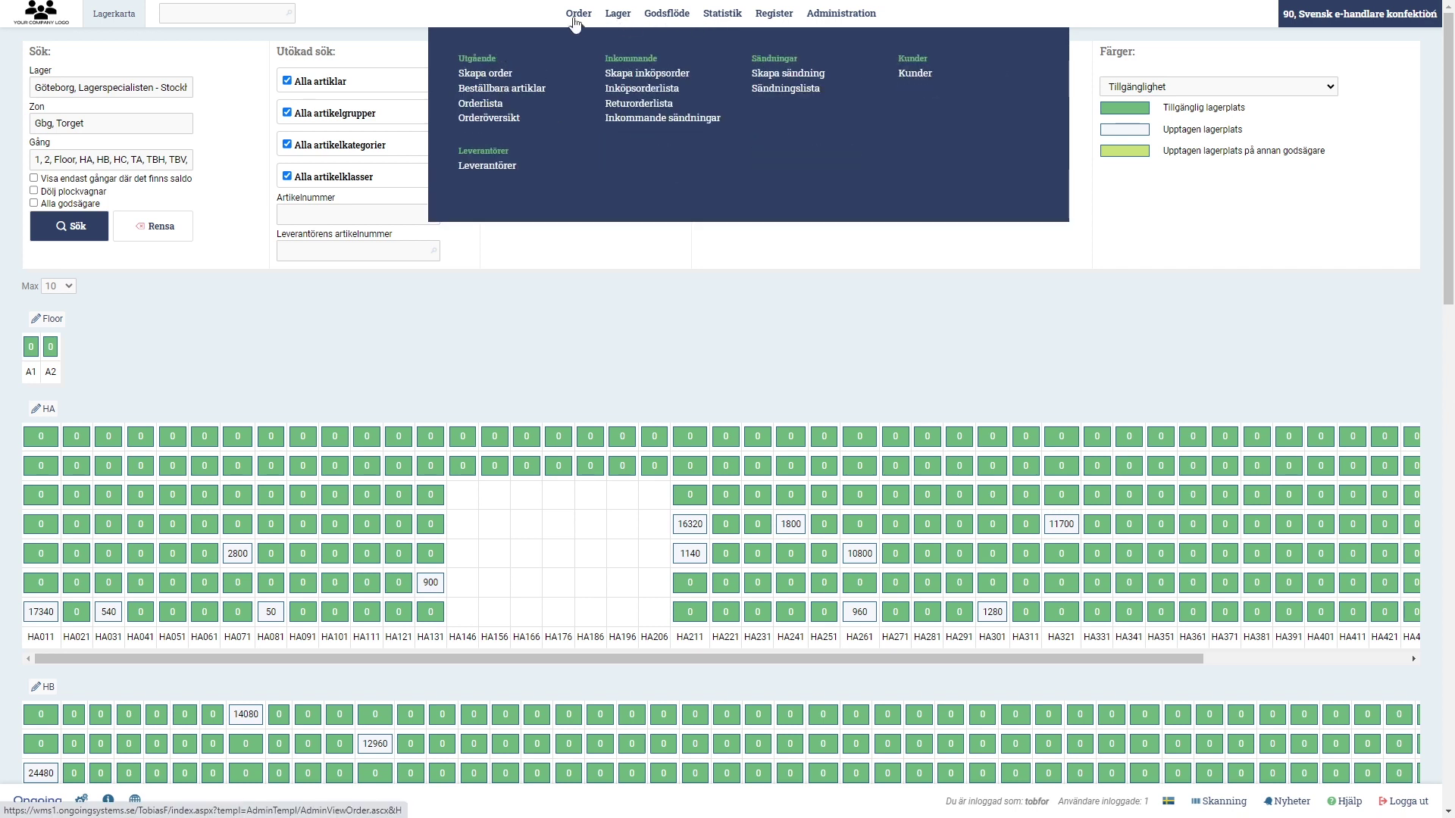
{"action": "left_click", "coordinate": [640, 89]}
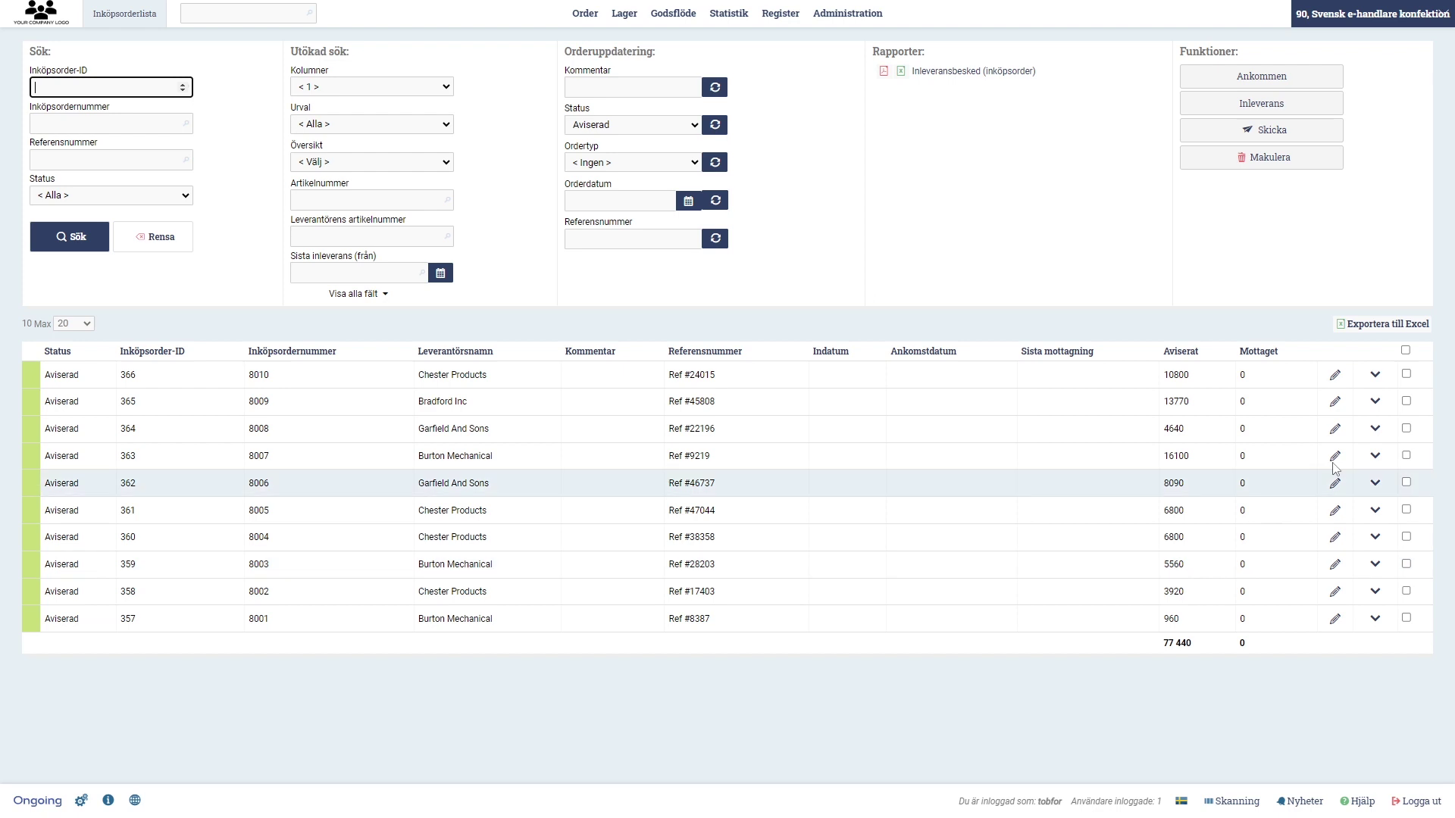
- Expand and collapse purchase order 357's details, then open it with its Ändra pencil
{"action": "left_click", "coordinate": [1375, 619]}
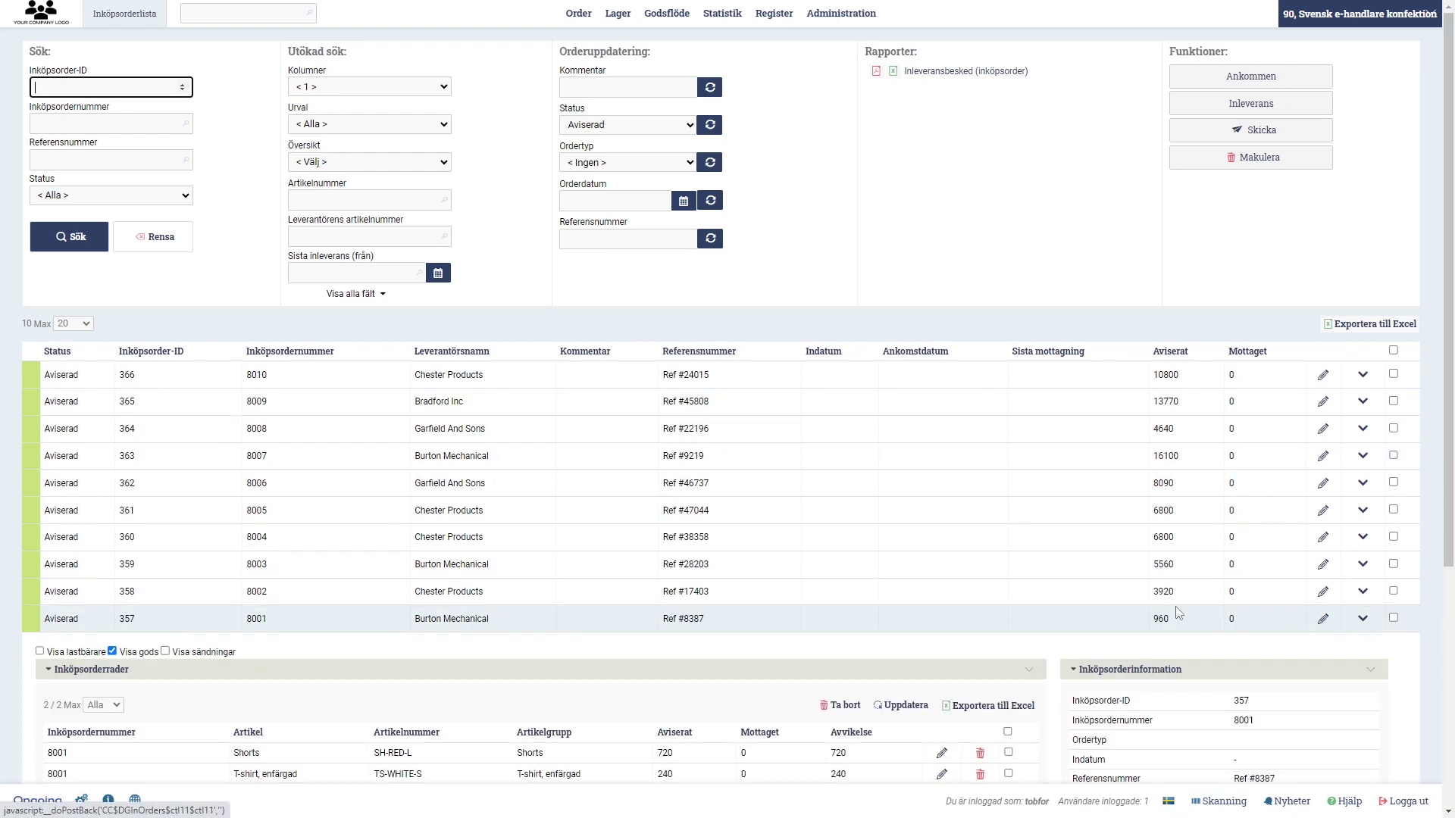
{"action": "scroll", "coordinate": [742, 479], "scroll_direction": "down", "scroll_amount": 4}
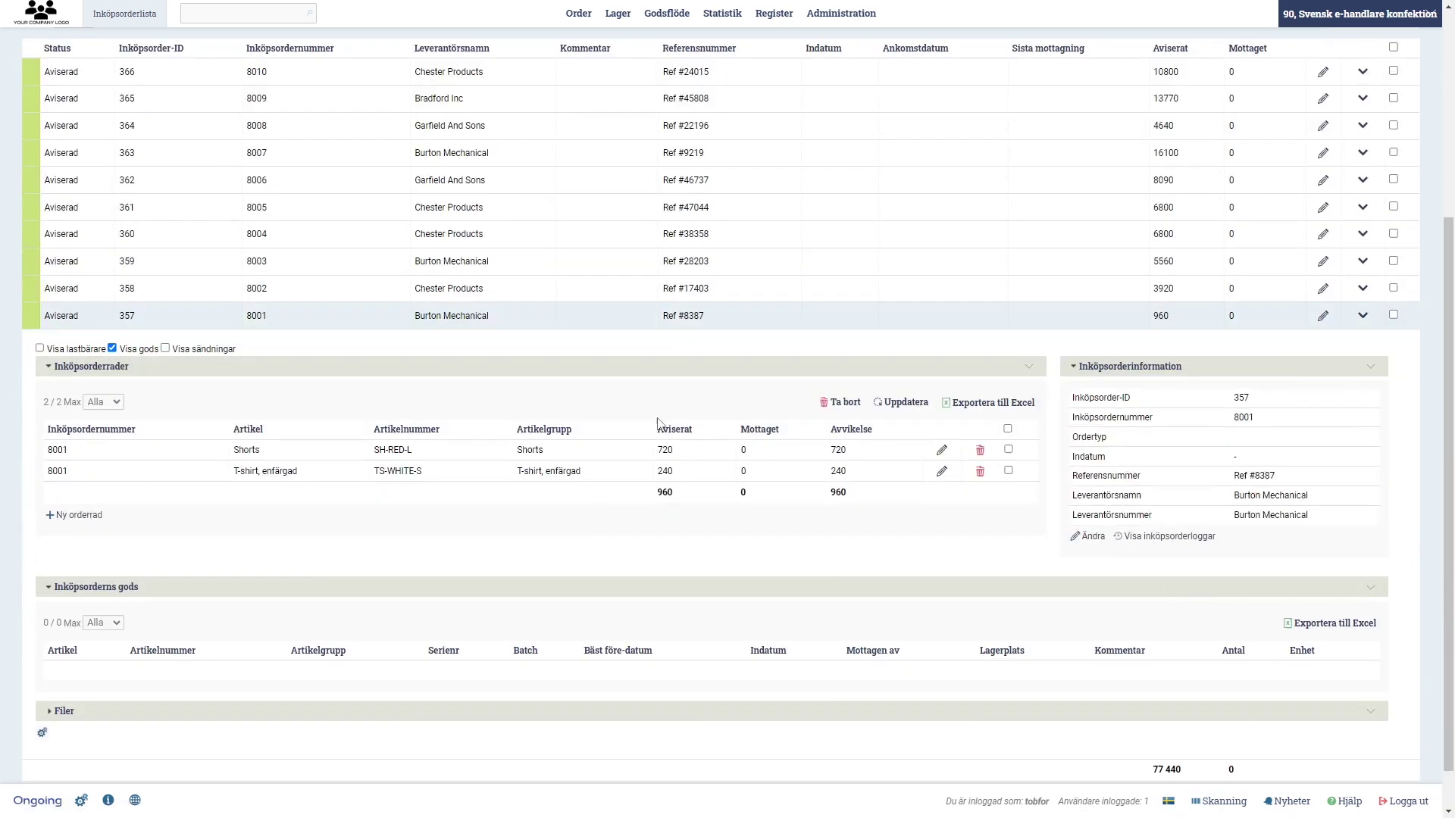
{"action": "left_click", "coordinate": [1361, 318]}
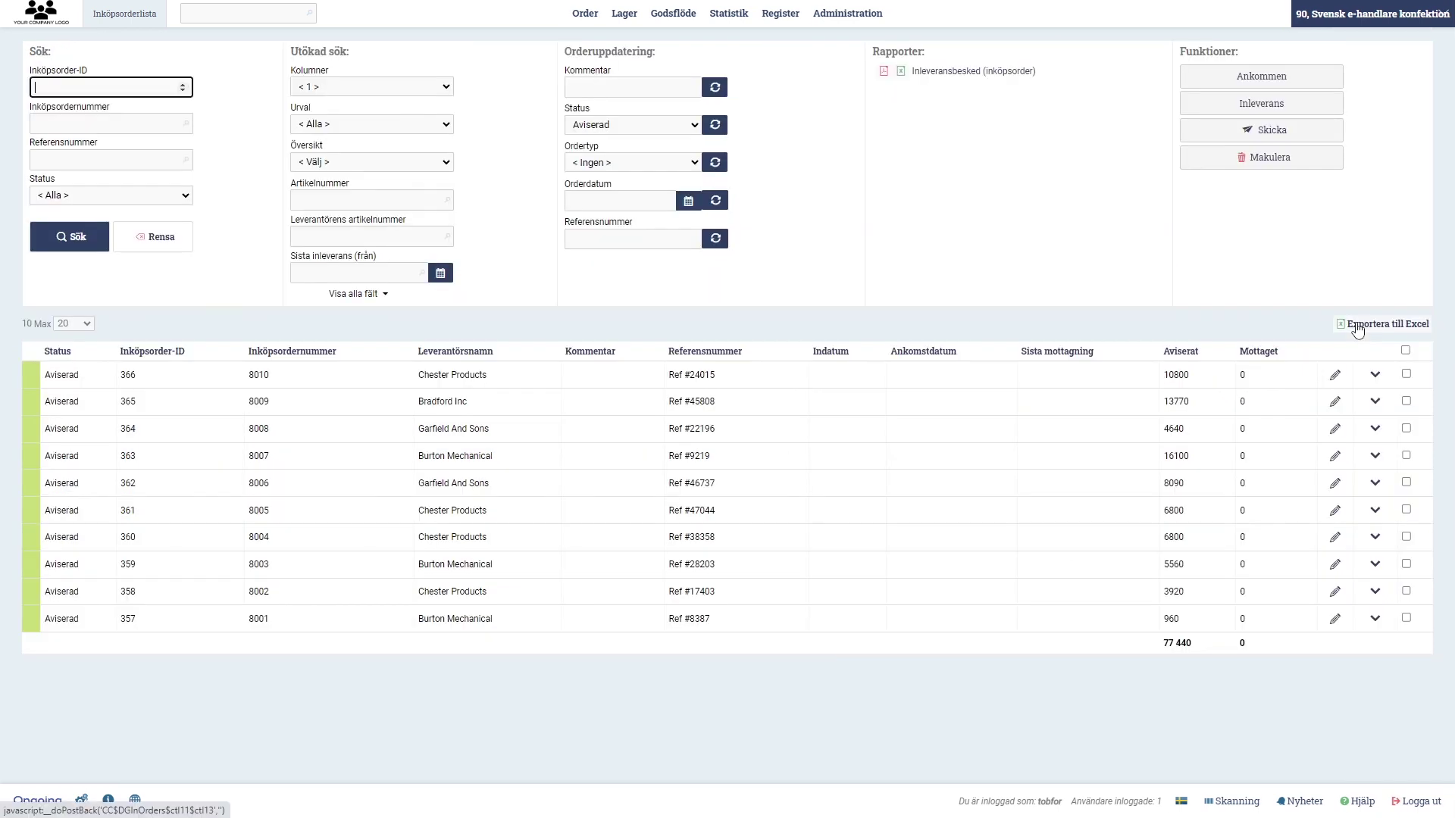
{"action": "left_click", "coordinate": [1334, 618]}
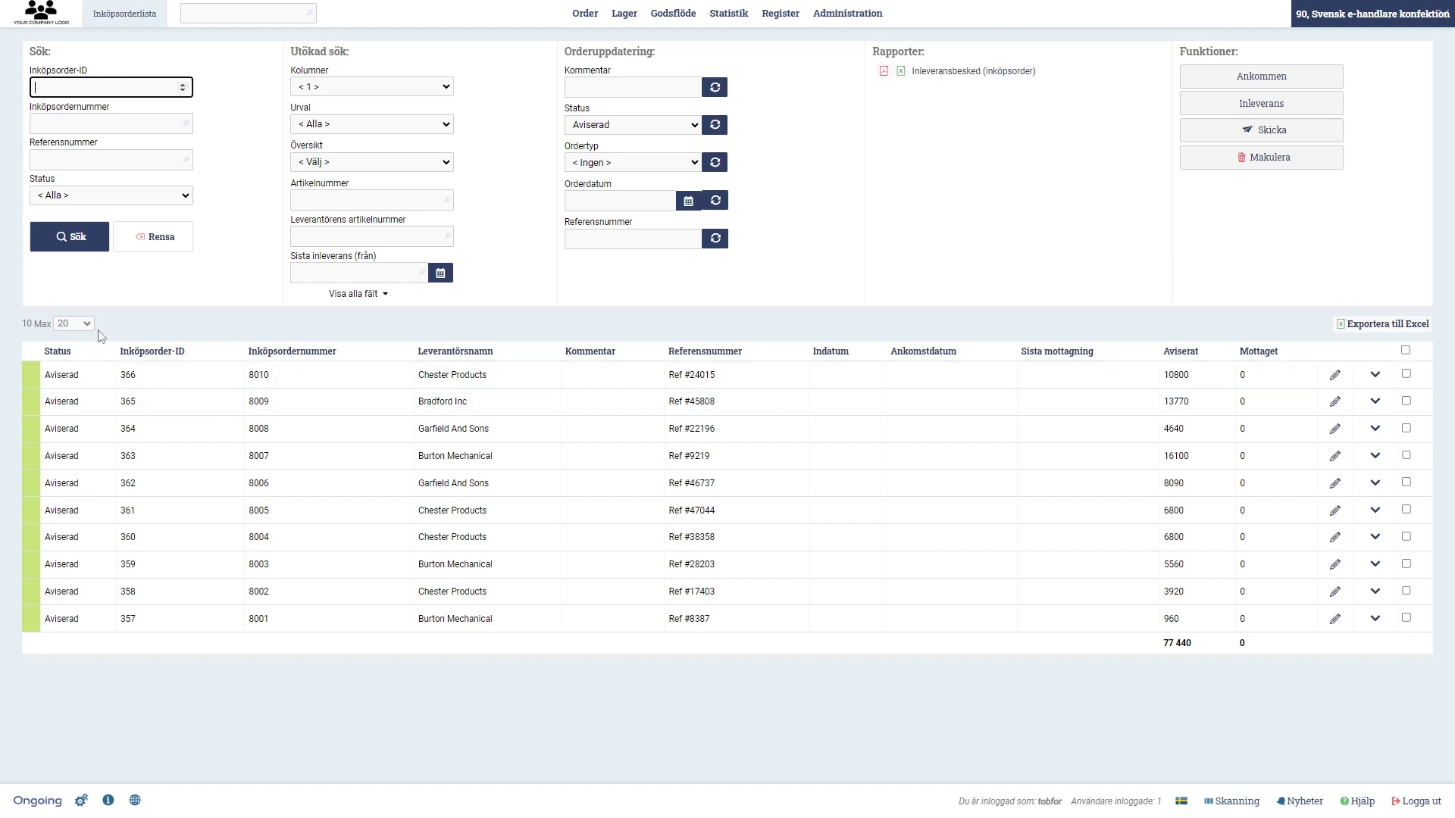
- Set the Orderuppdatering Status dropdown to Aviserad
{"action": "left_click", "coordinate": [667, 131]}
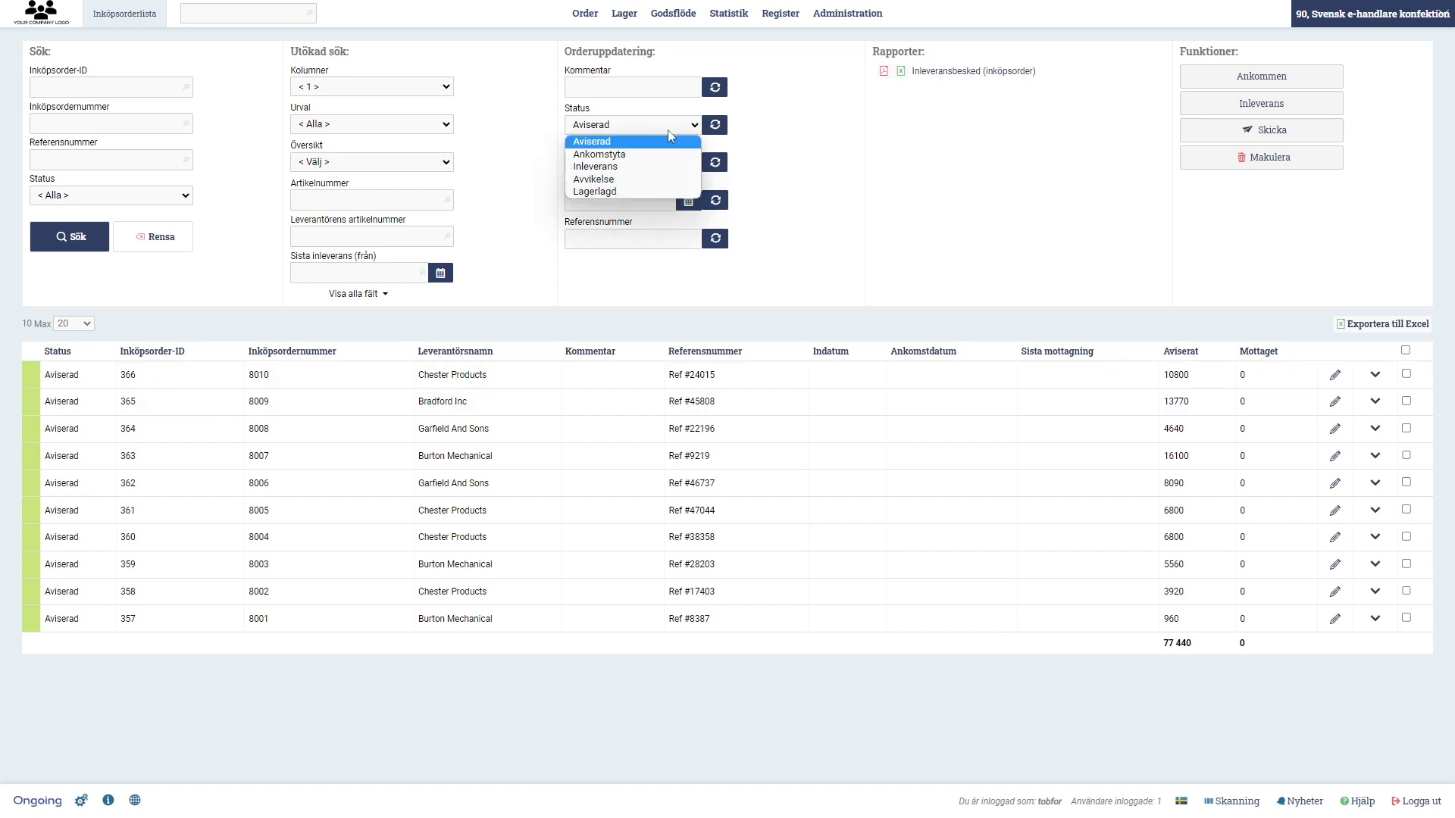
{"action": "left_click", "coordinate": [668, 130]}
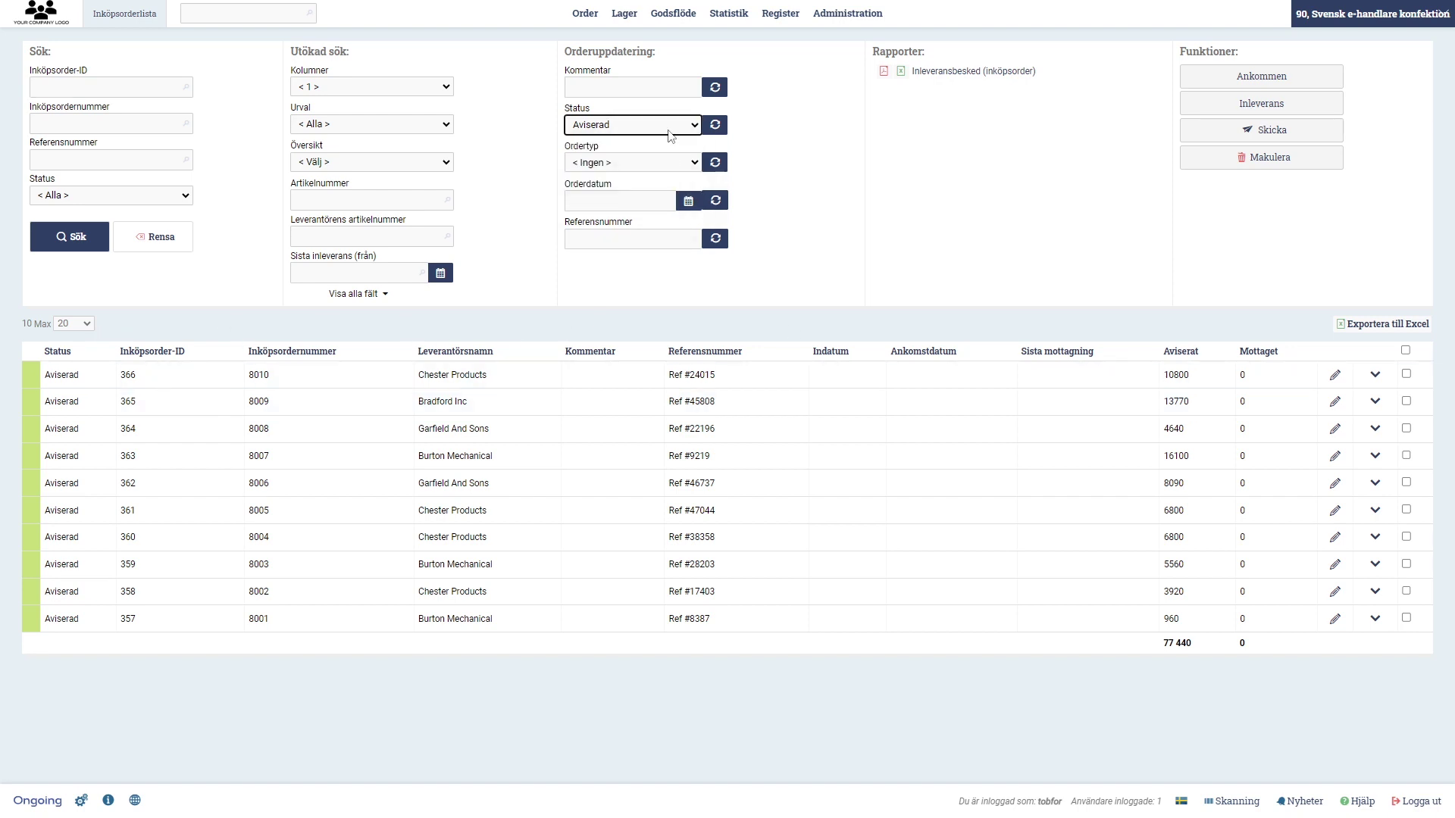
{"action": "left_click", "coordinate": [611, 129]}
{"action": "left_click", "coordinate": [611, 130]}
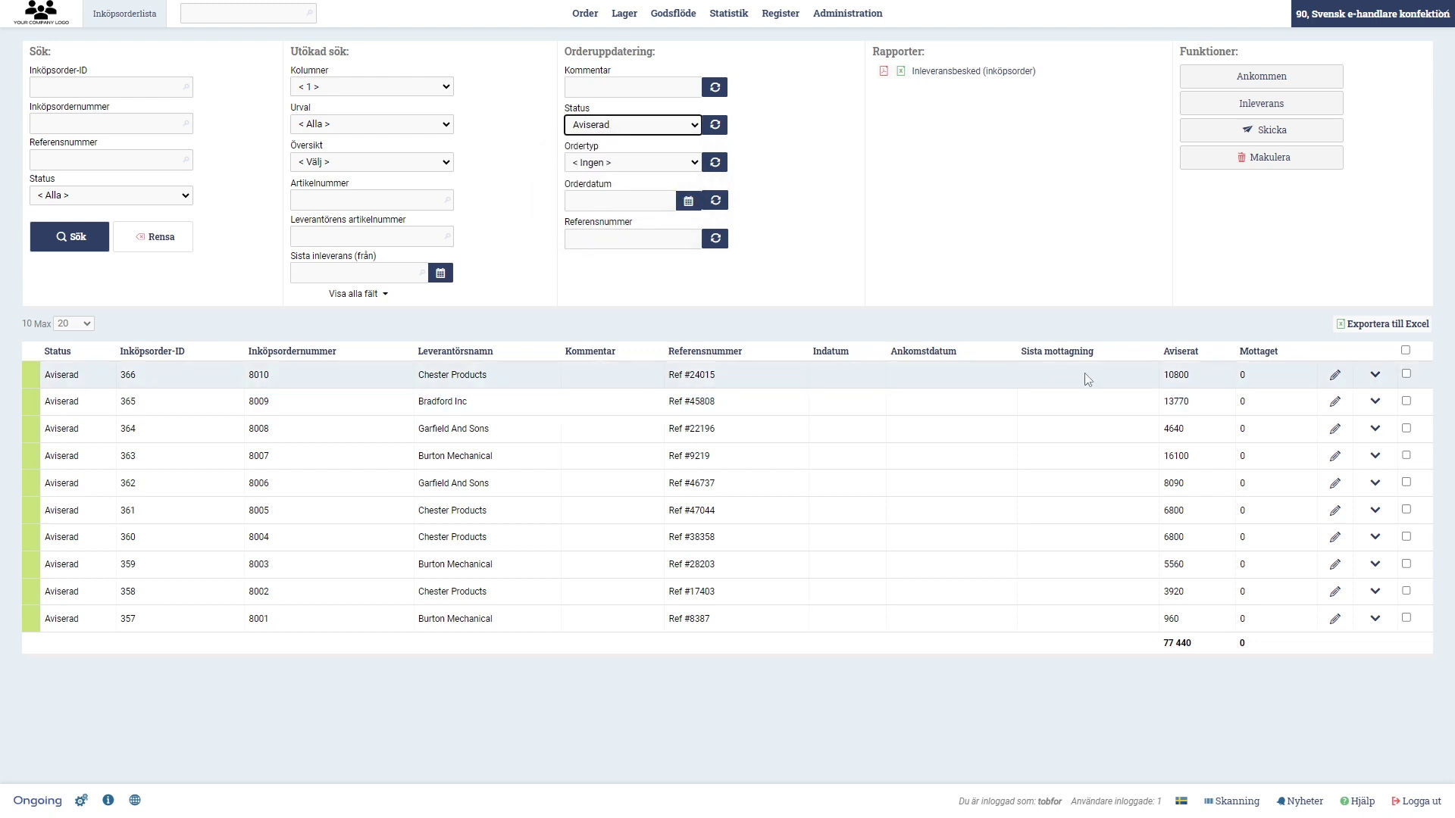
{"action": "left_click", "coordinate": [1406, 374]}
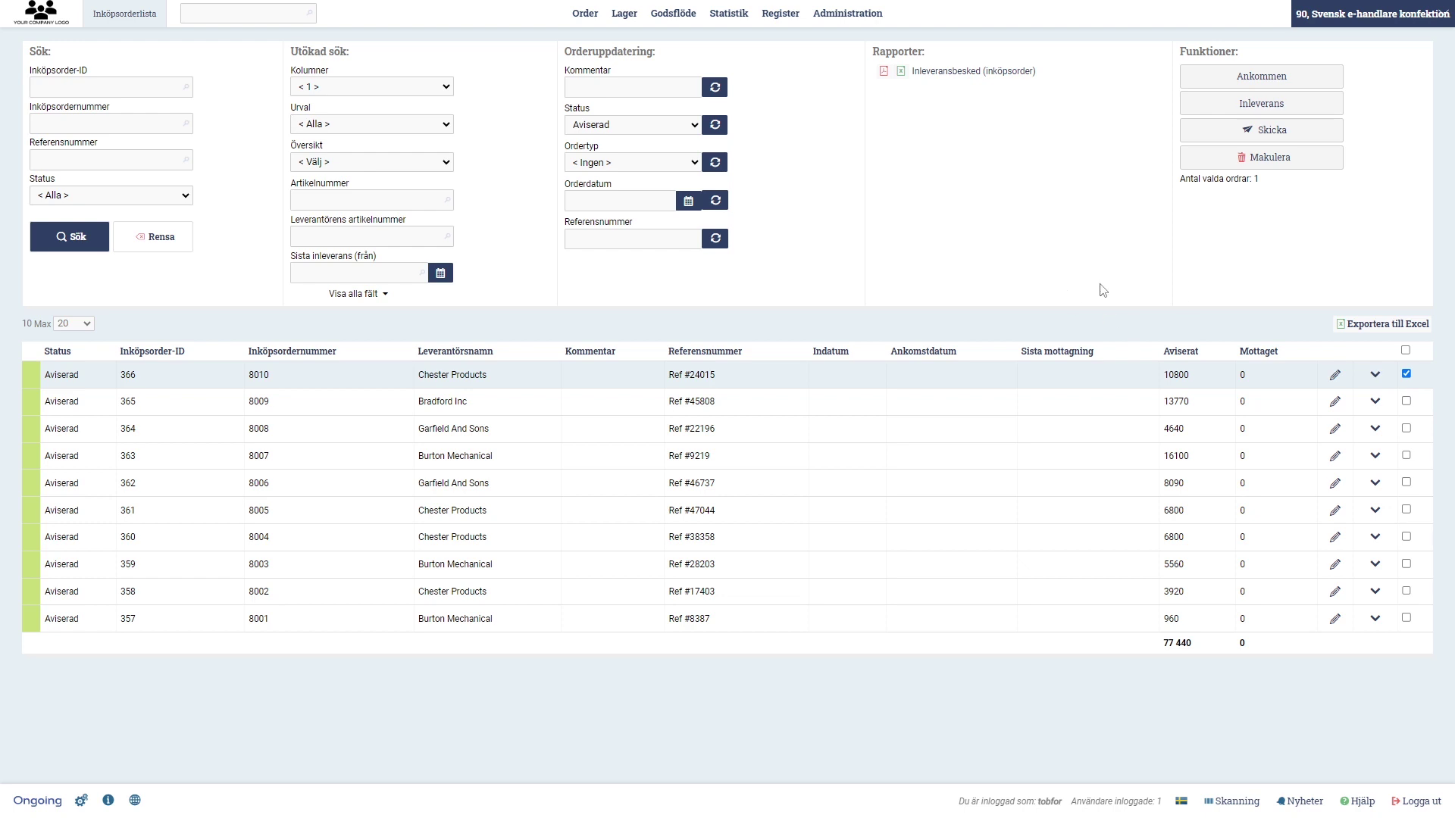
{"action": "mouse_move", "coordinate": [624, 13]}
{"action": "left_click", "coordinate": [1273, 85]}
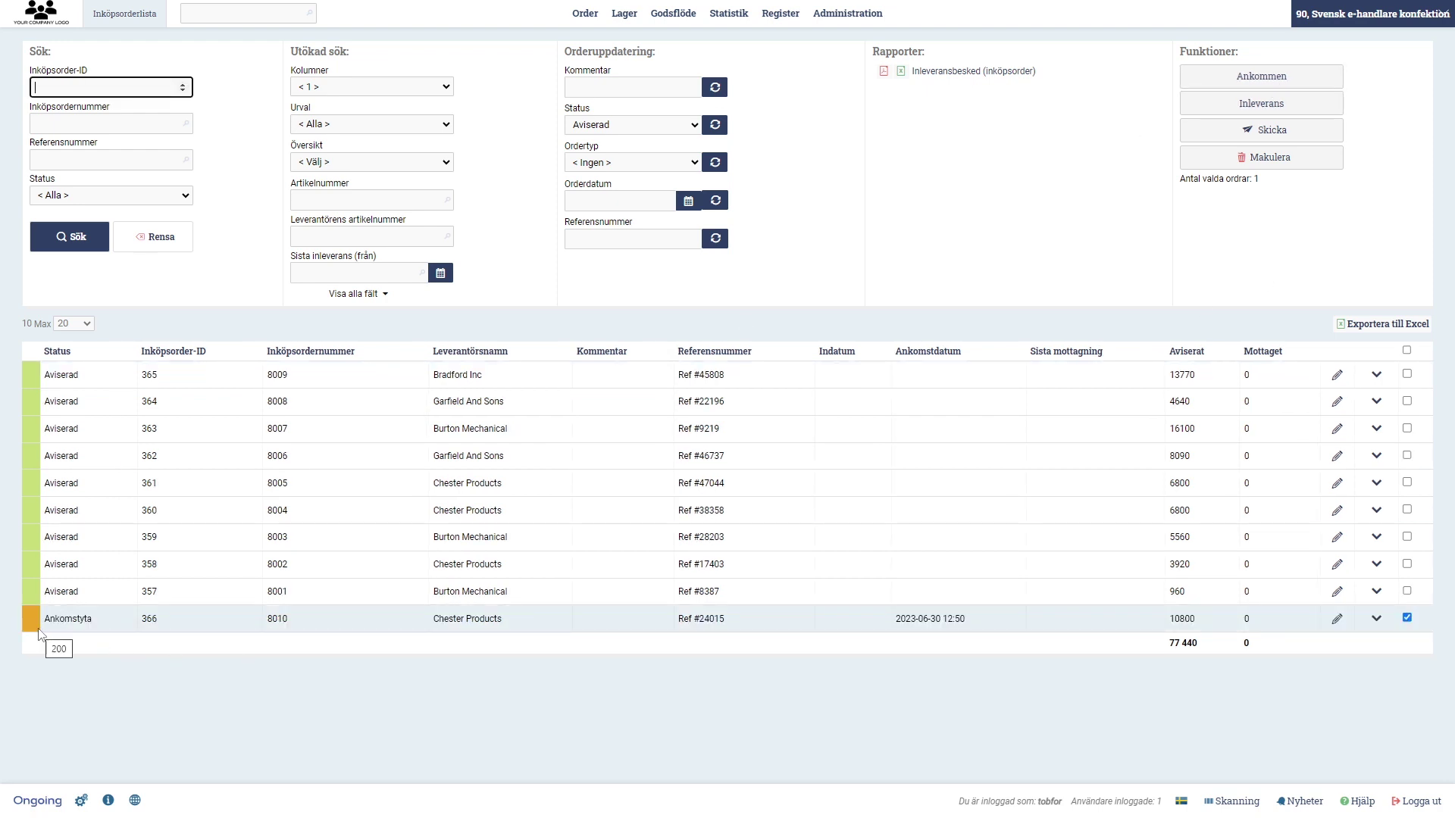
{"action": "left_click_drag", "start_coordinate": [976, 627], "coordinate": [862, 627]}
{"action": "left_click", "coordinate": [938, 672]}
- Switch to the Scanning | Ongoing WMS window and scroll through its task menu
{"action": "key", "text": "alt+Tab"}
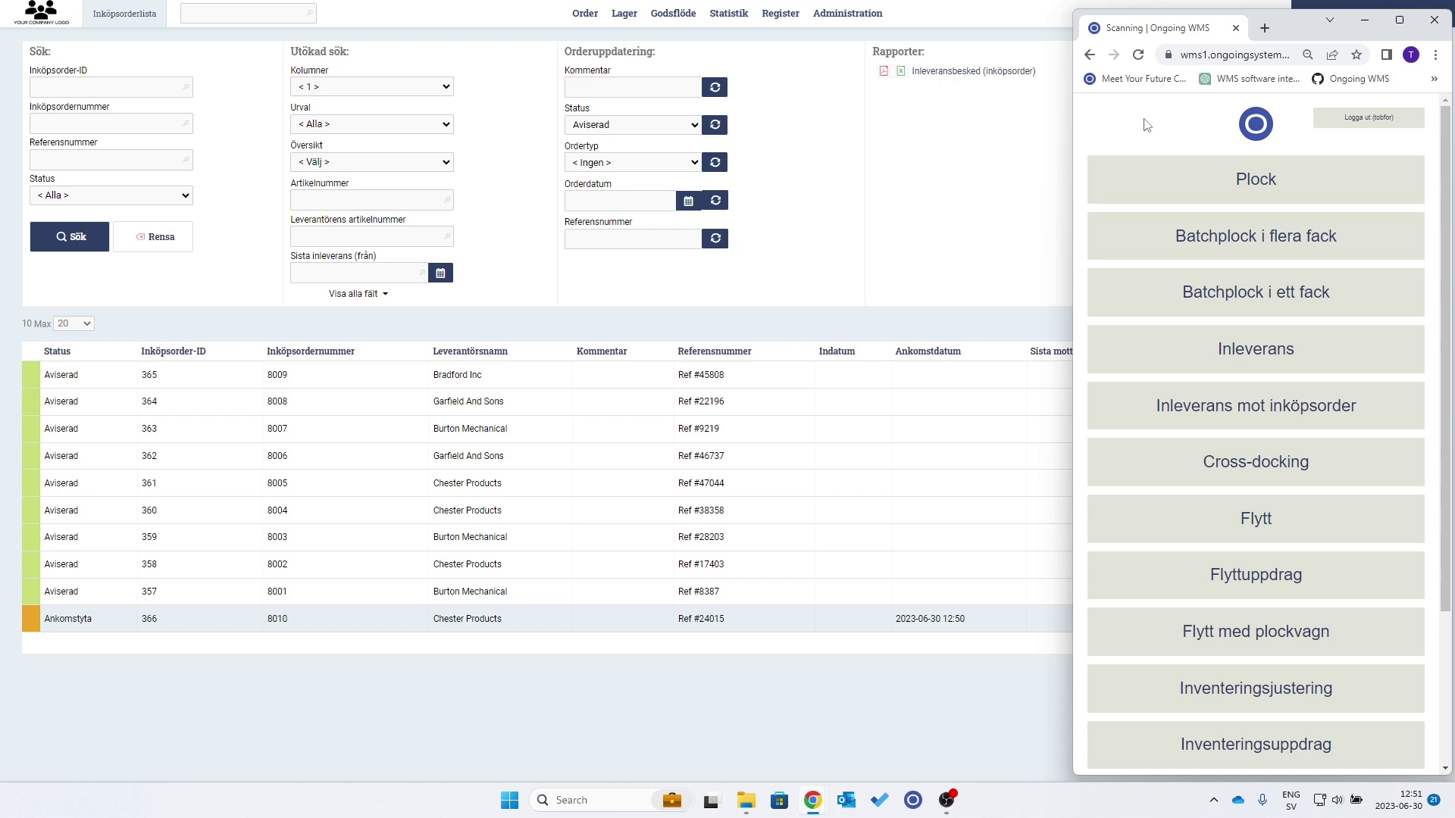
{"action": "scroll", "coordinate": [1179, 667], "scroll_direction": "down", "scroll_amount": 2}
{"action": "scroll", "coordinate": [1178, 647], "scroll_direction": "up", "scroll_amount": 2}
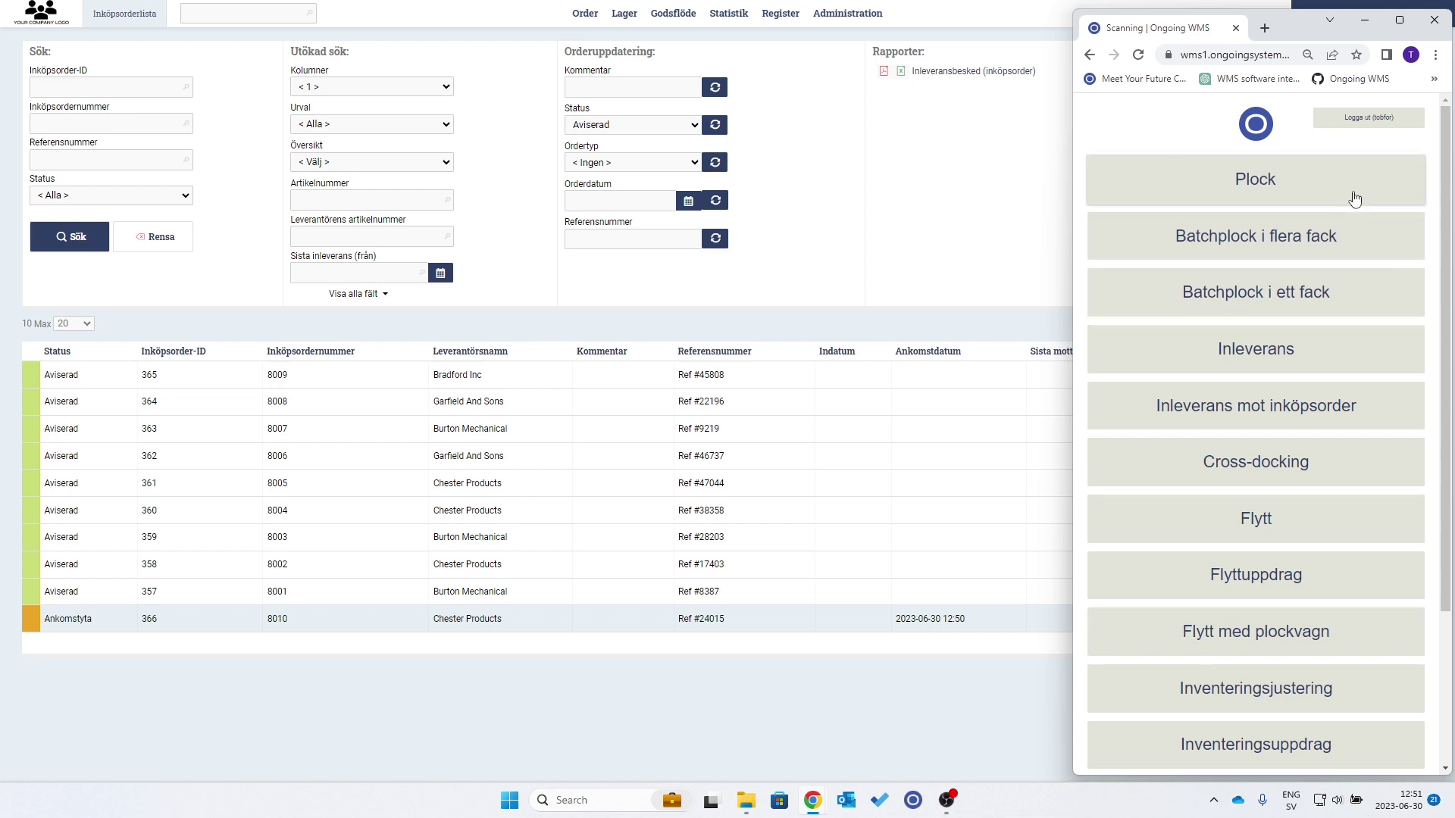
- Start Inleverans mot inköpsorder for purchase order 366 and choose line SH-BLUE-S
{"action": "left_click", "coordinate": [1232, 413]}
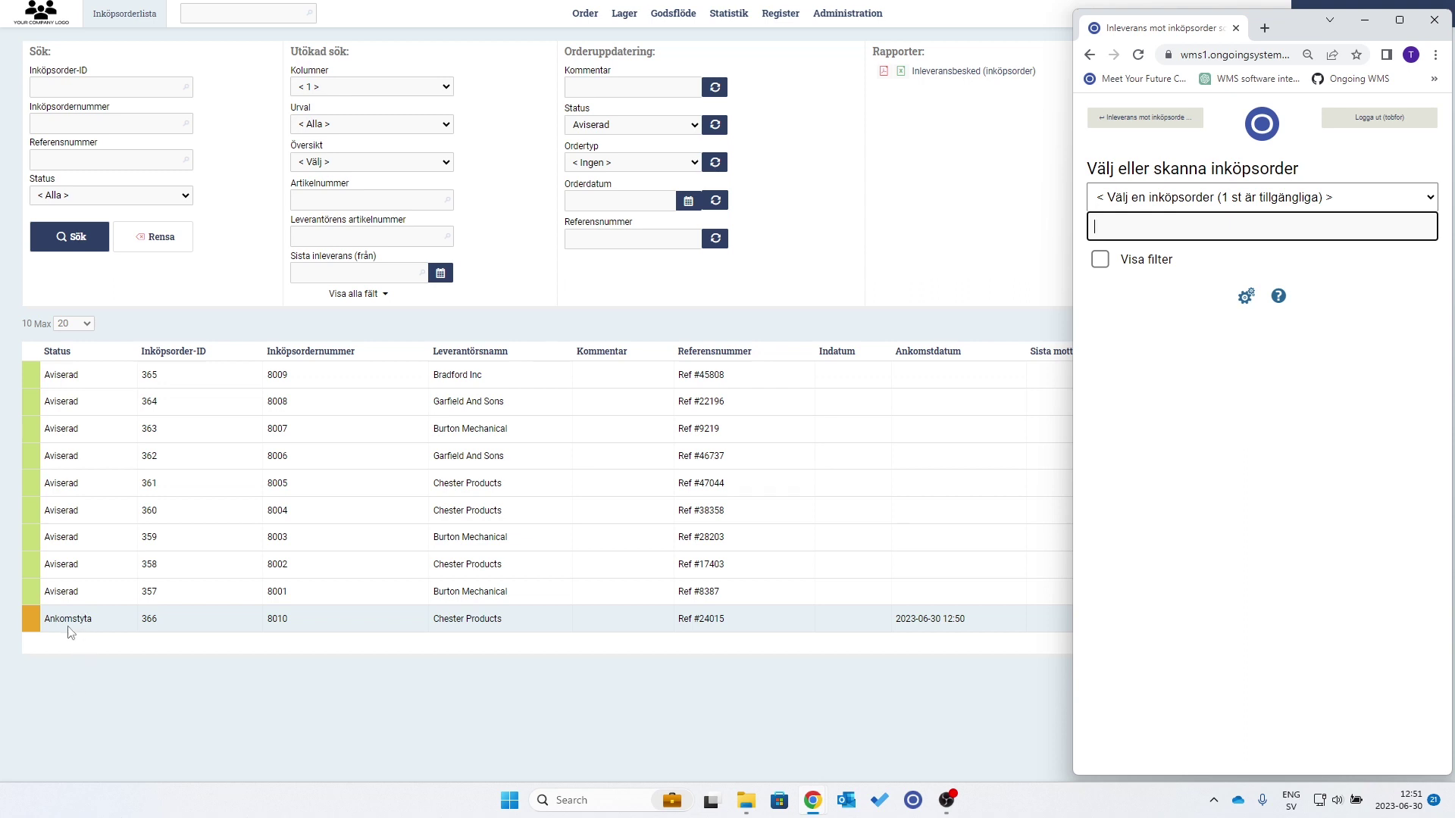
{"action": "left_click", "coordinate": [1308, 203]}
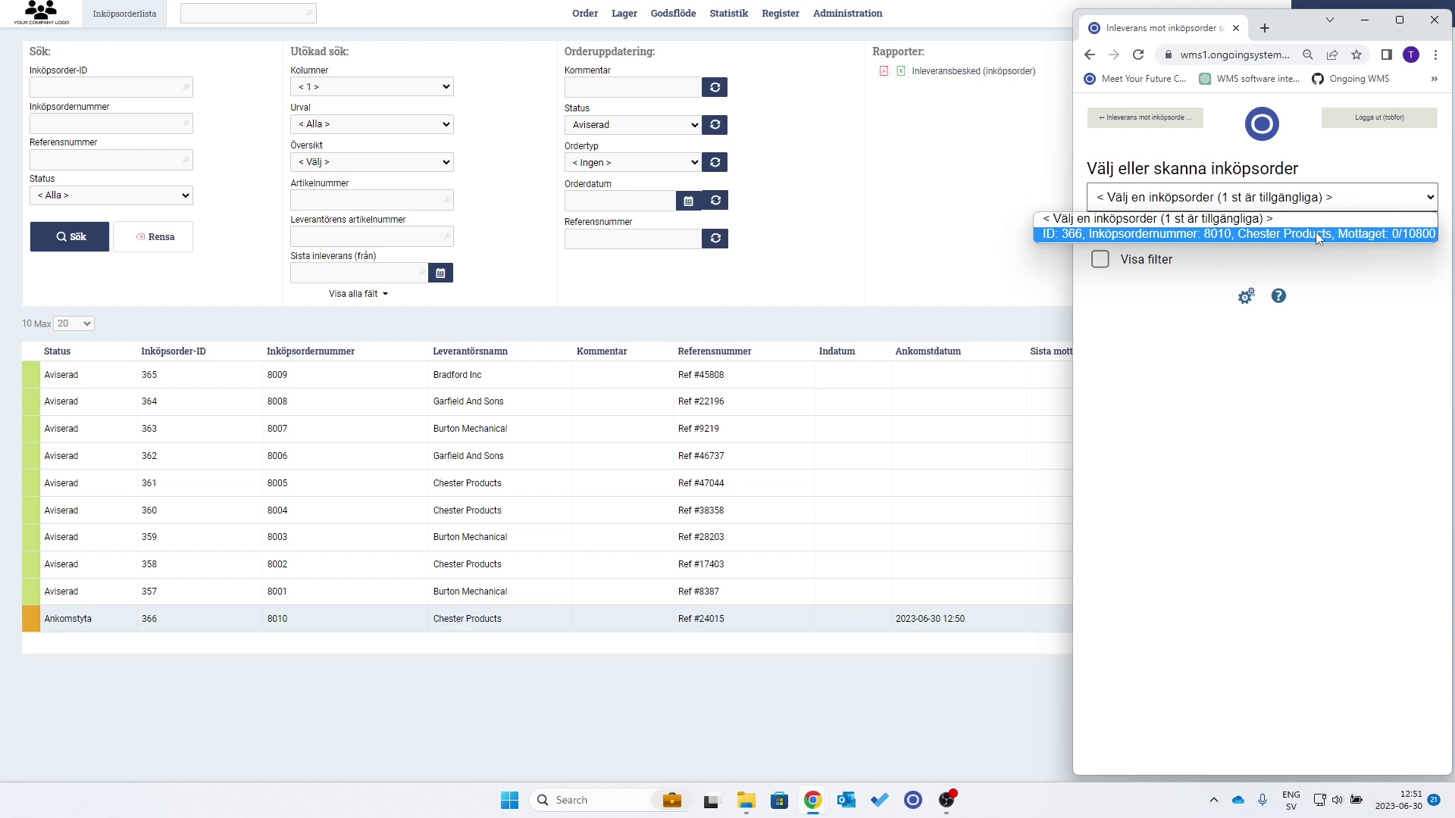
{"action": "left_click", "coordinate": [1315, 234]}
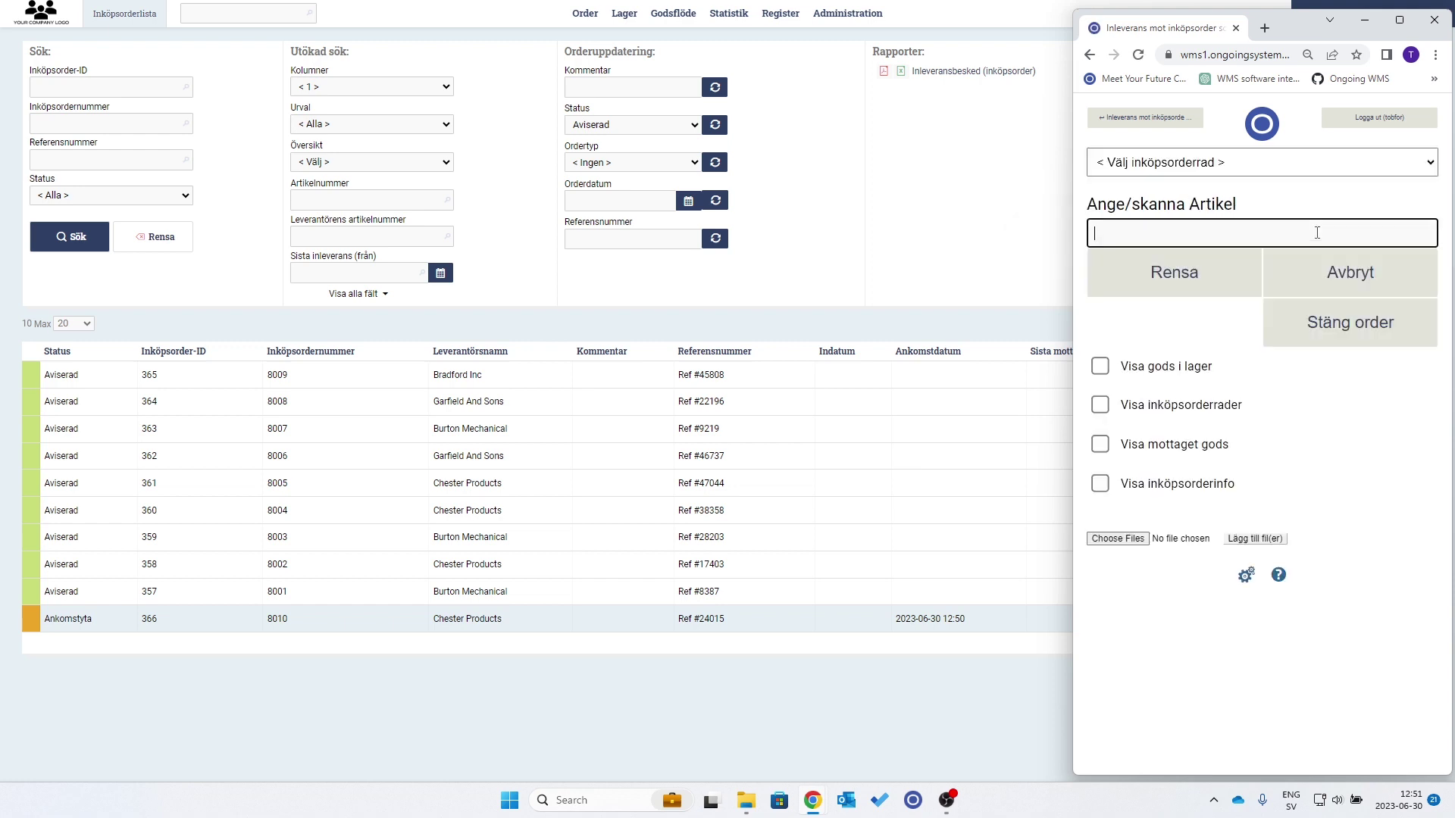
{"action": "left_click", "coordinate": [1303, 168]}
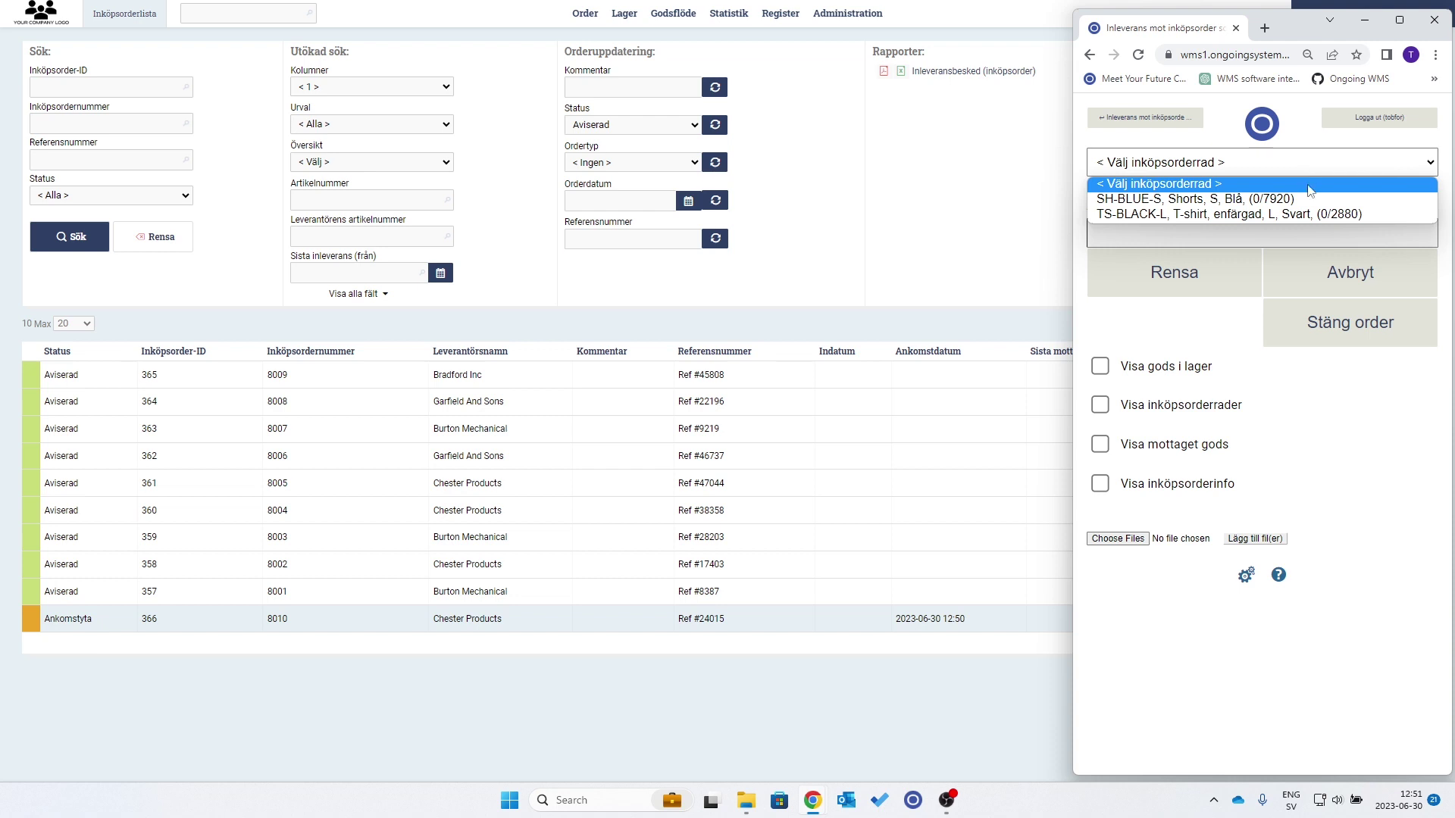
{"action": "left_click", "coordinate": [1246, 201]}
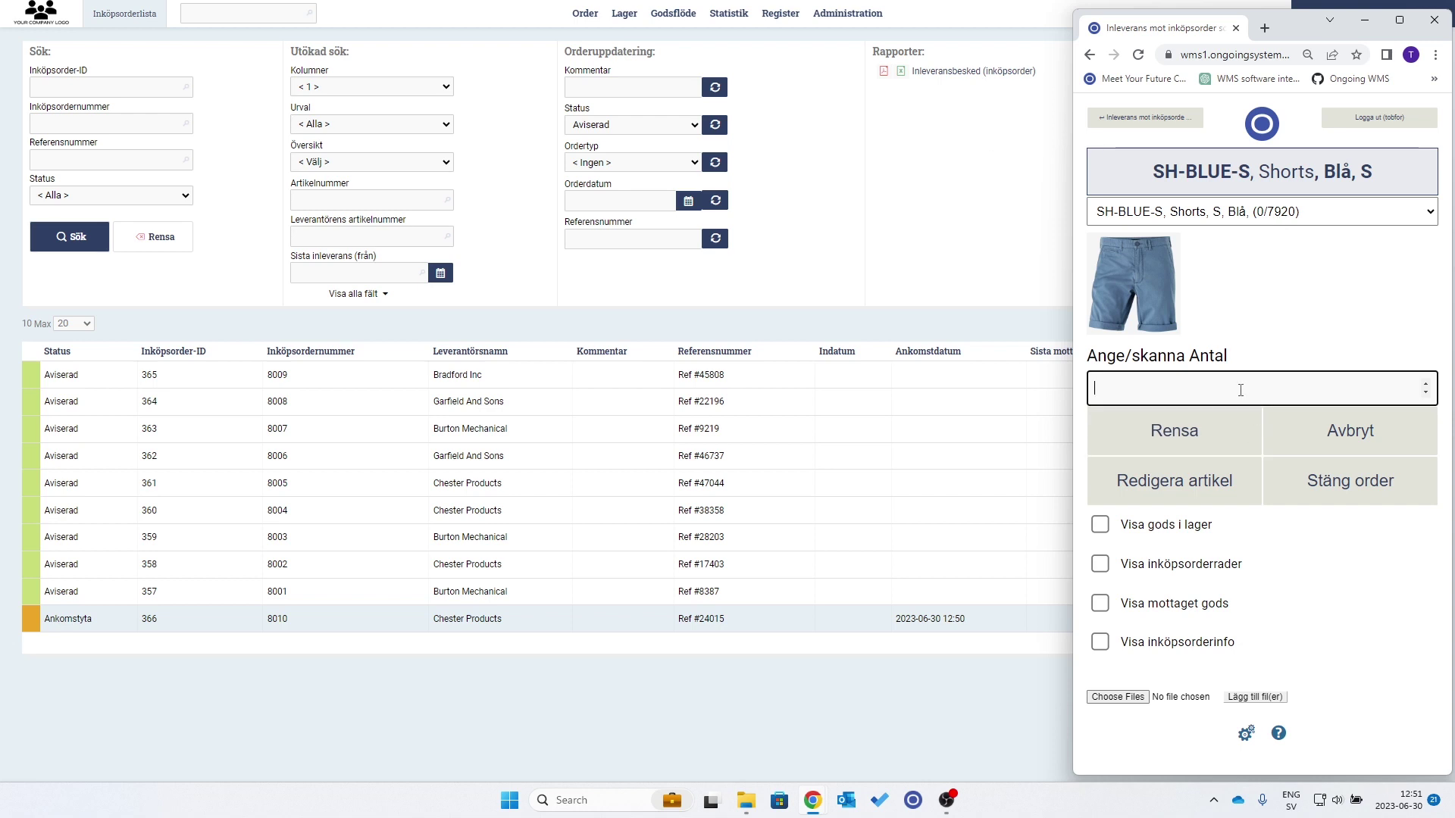
- Receive quantity 7920 and store the shorts at suggested location HC71
{"action": "type", "text": "7920"}
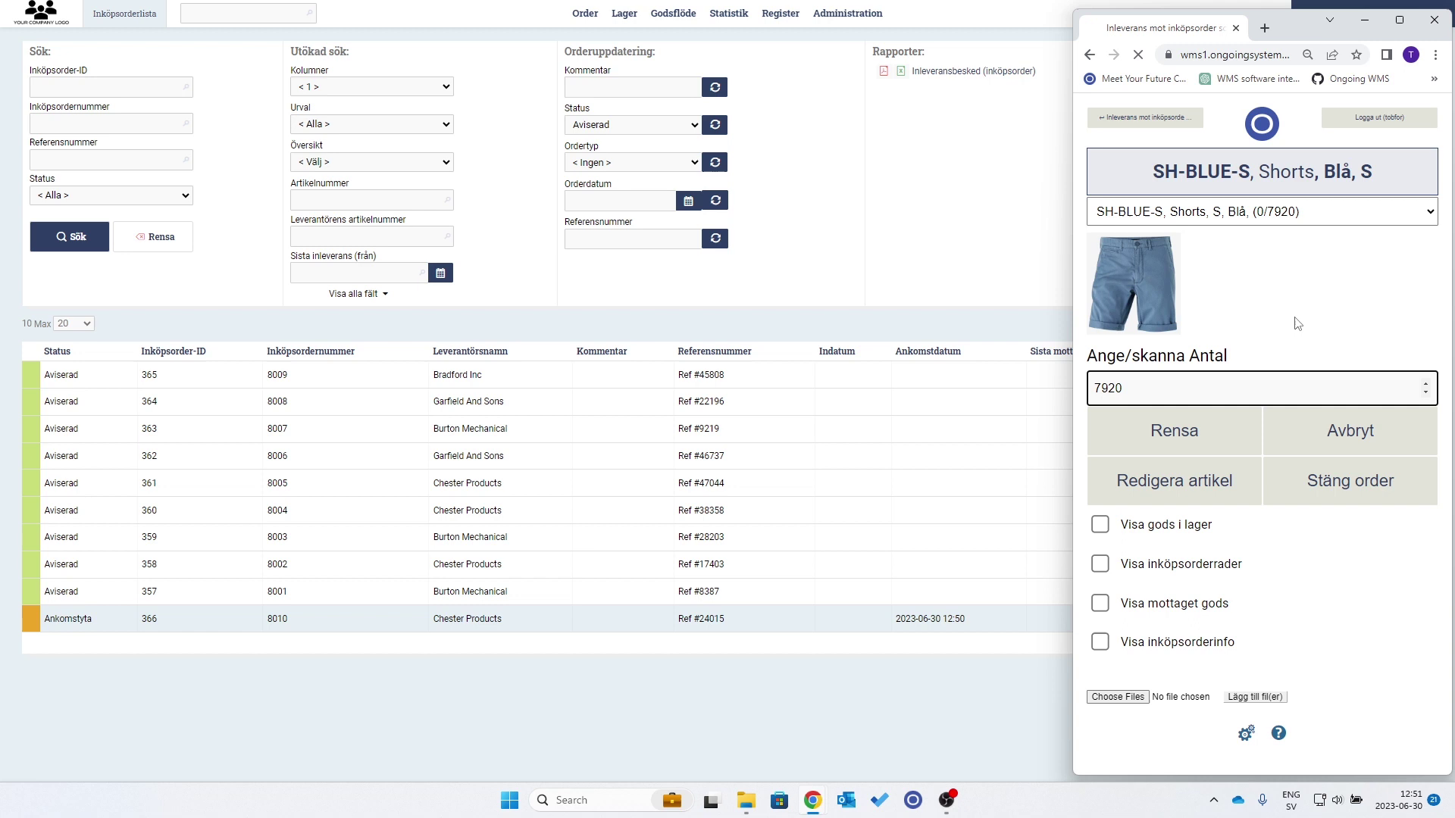
{"action": "key", "text": "Return"}
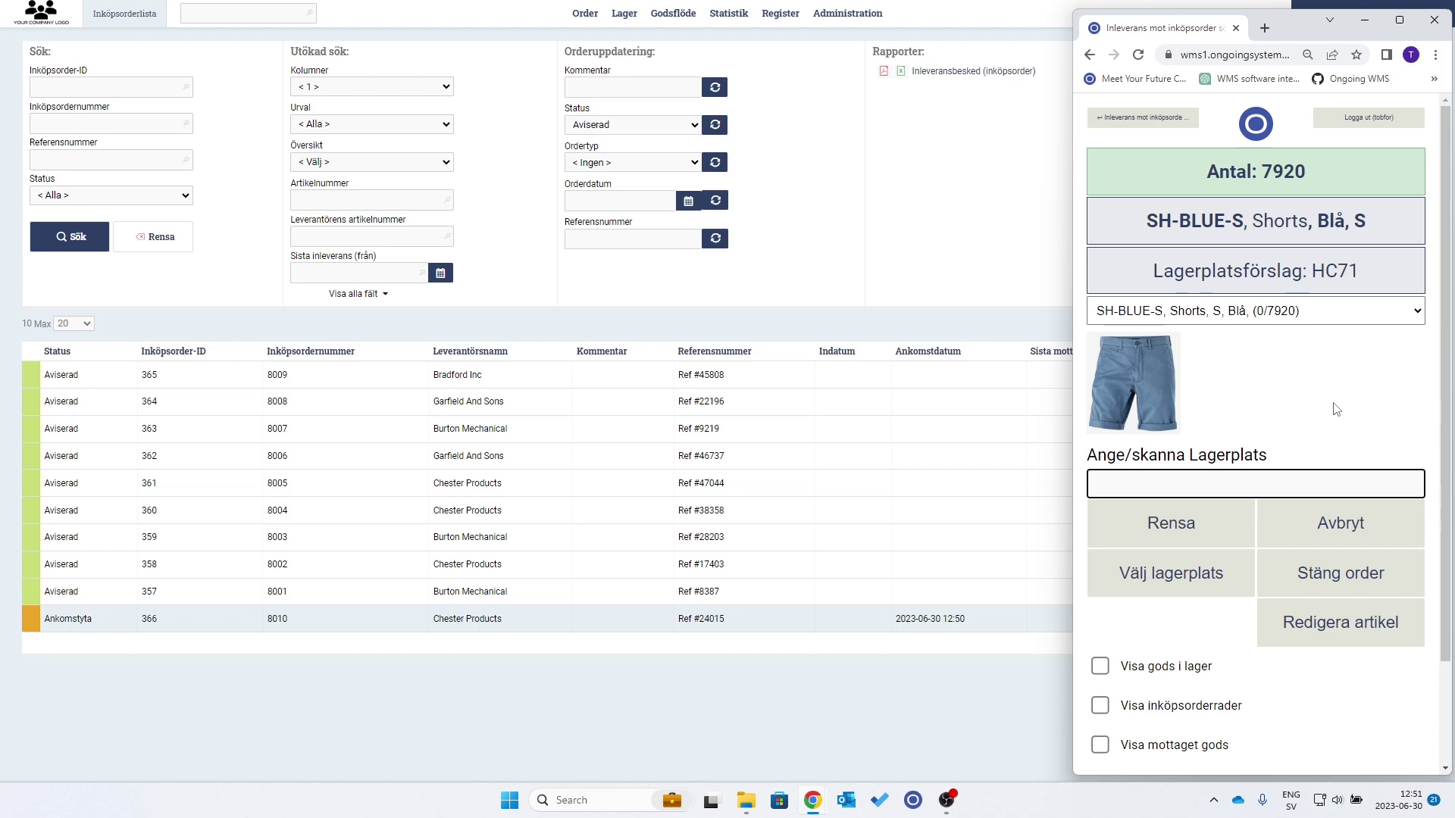
{"action": "left_click_drag", "start_coordinate": [1370, 268], "coordinate": [1318, 273]}
{"action": "key", "text": "ctrl+c"}
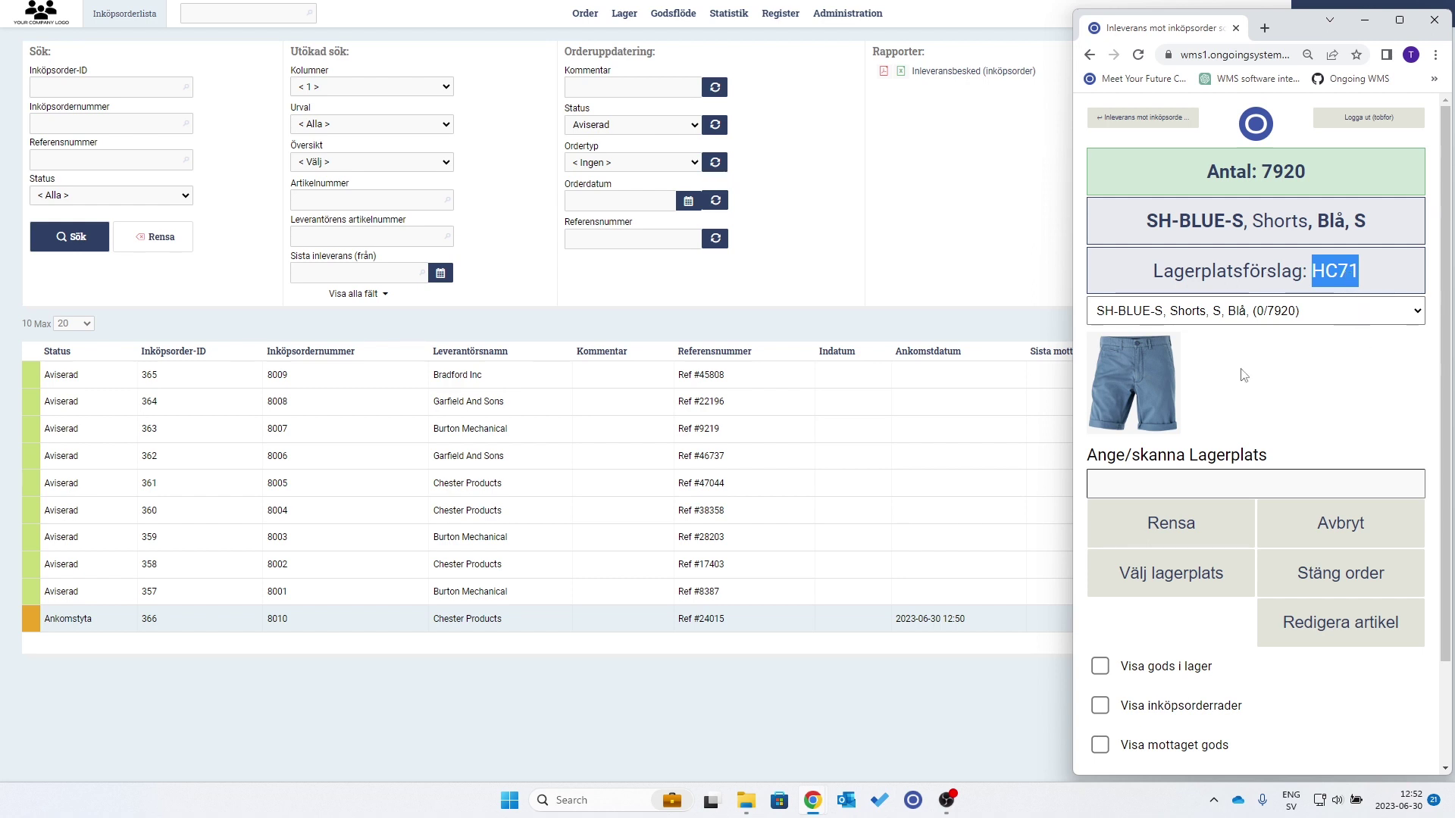
{"action": "left_click", "coordinate": [1255, 478]}
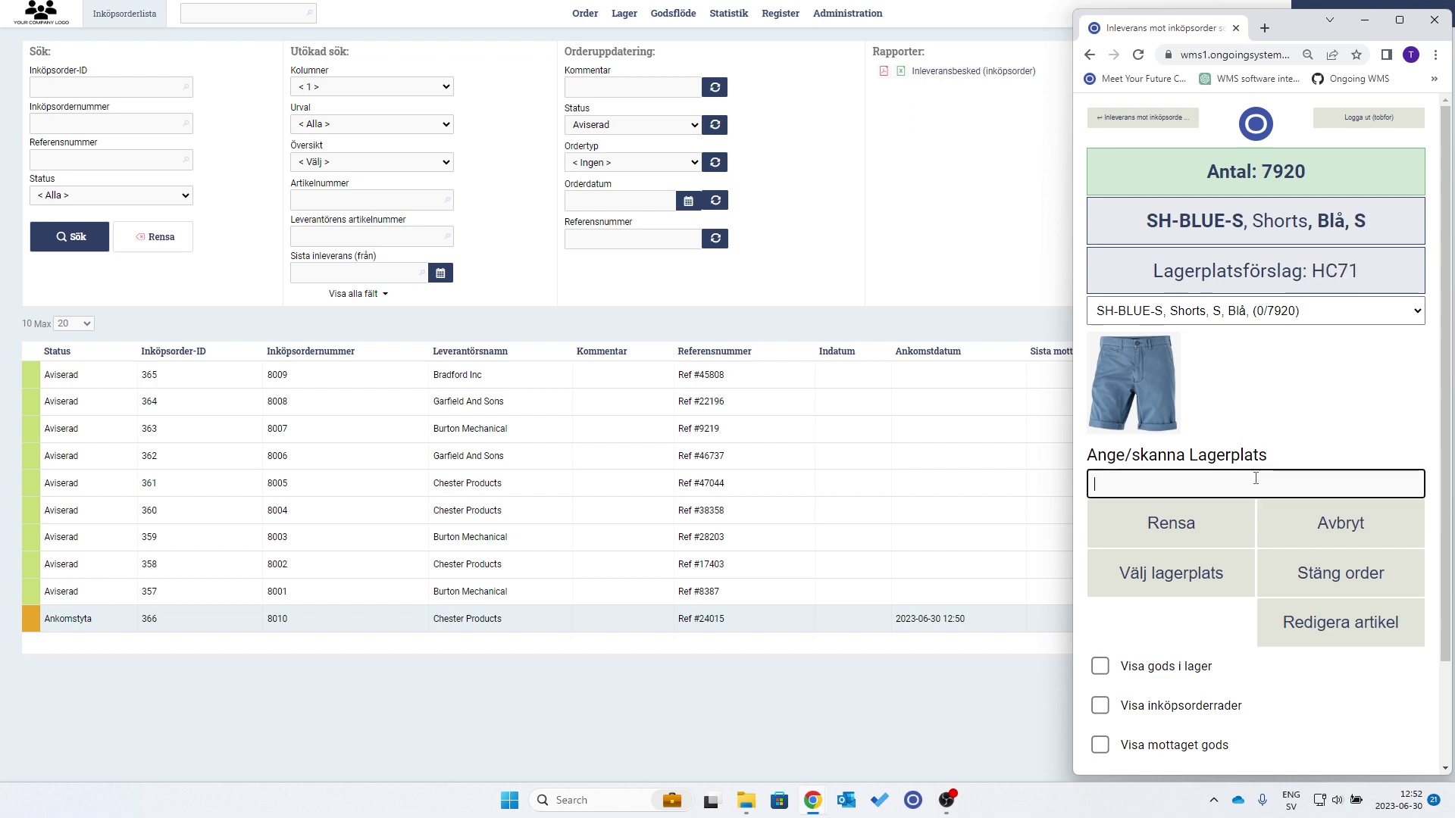
{"action": "key", "text": "ctrl+v"}
{"action": "key", "text": "Return"}
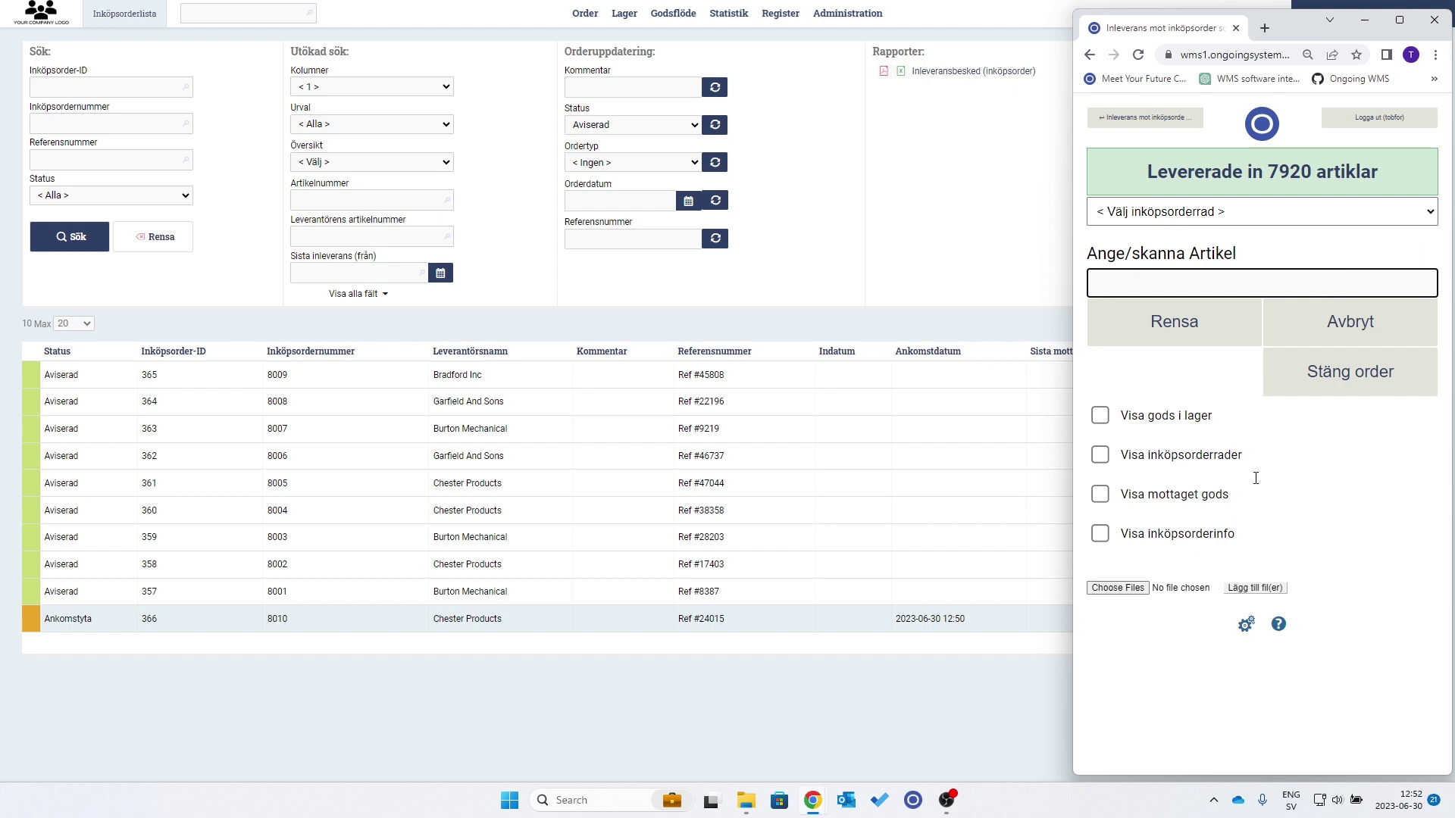
- Receive 2880 of order line TS-BLACK-L into the suggested location HC271
{"action": "left_click", "coordinate": [1320, 215]}
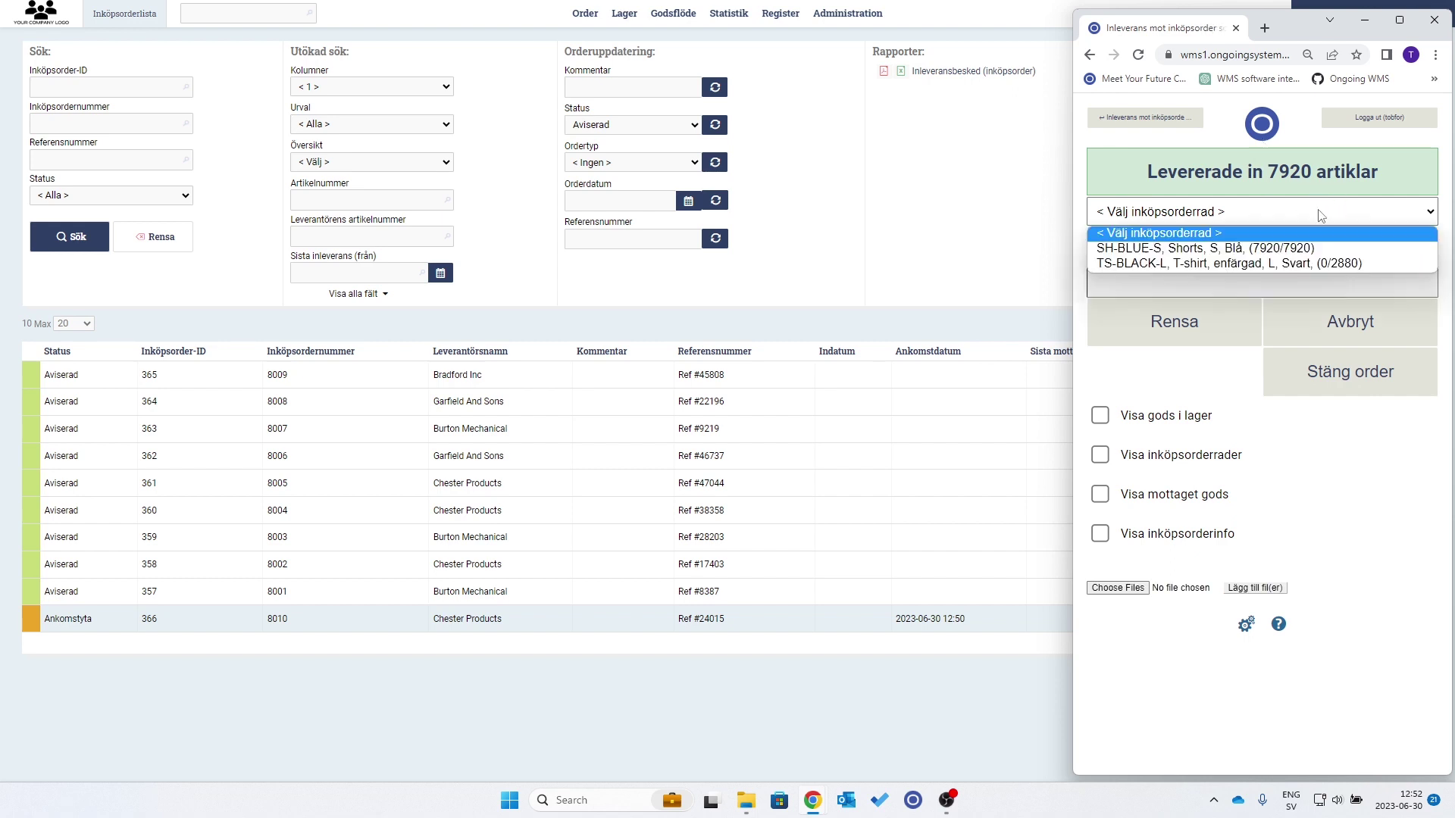
{"action": "left_click", "coordinate": [1276, 263]}
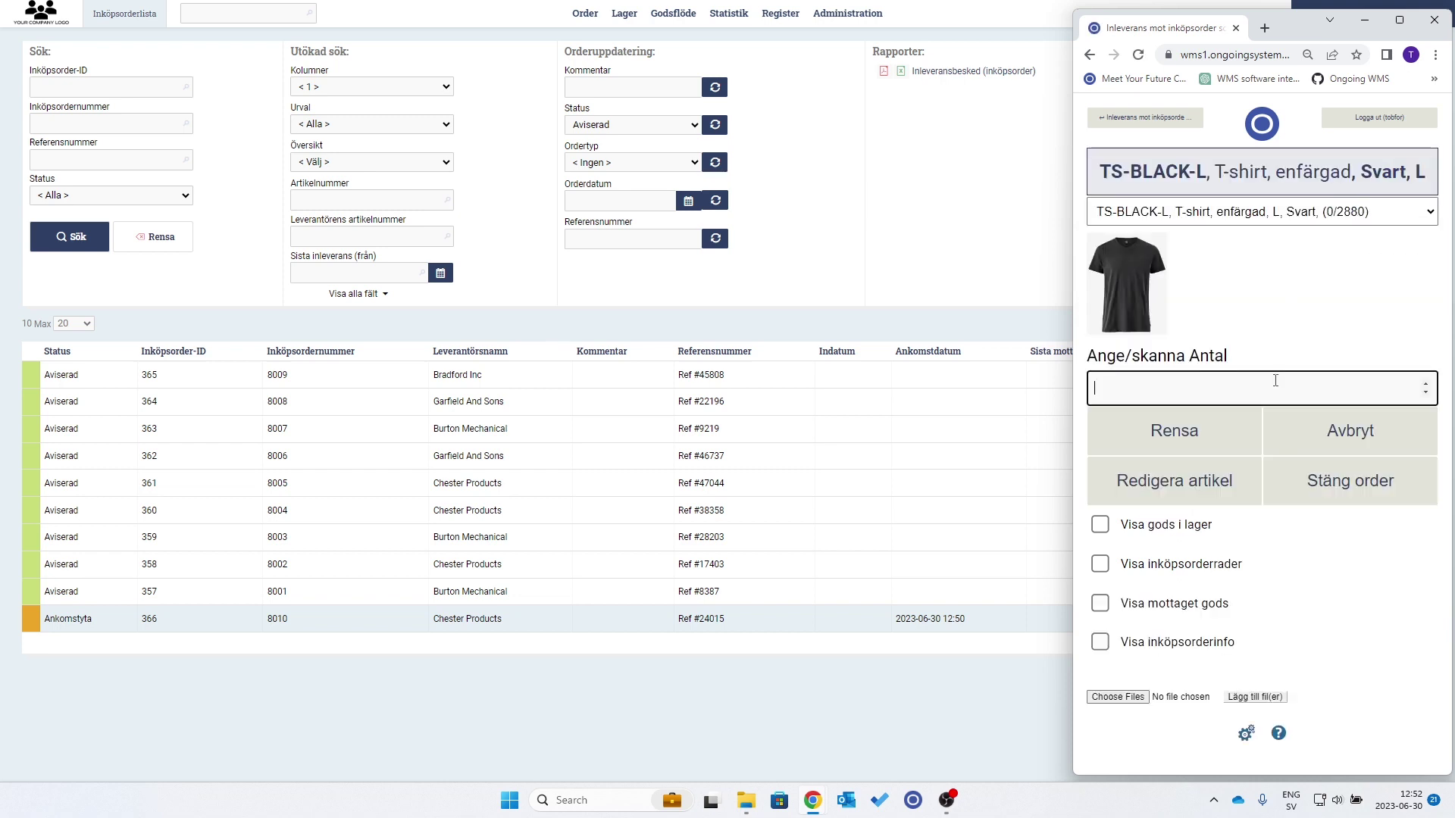
{"action": "type", "text": "2880"}
{"action": "key", "text": "Return"}
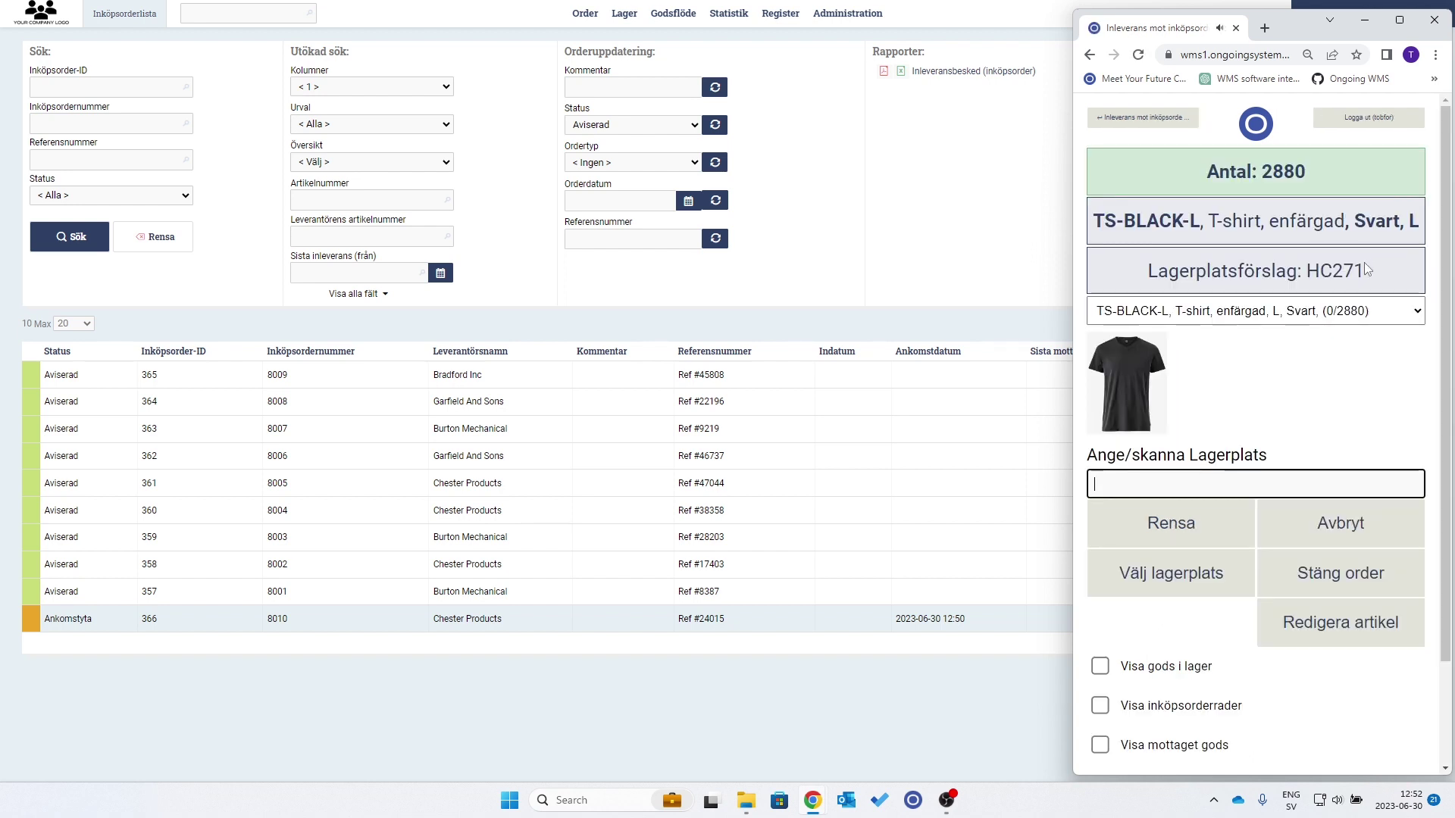
{"action": "left_click_drag", "start_coordinate": [1364, 266], "coordinate": [1310, 271]}
{"action": "key", "text": "ctrl+c"}
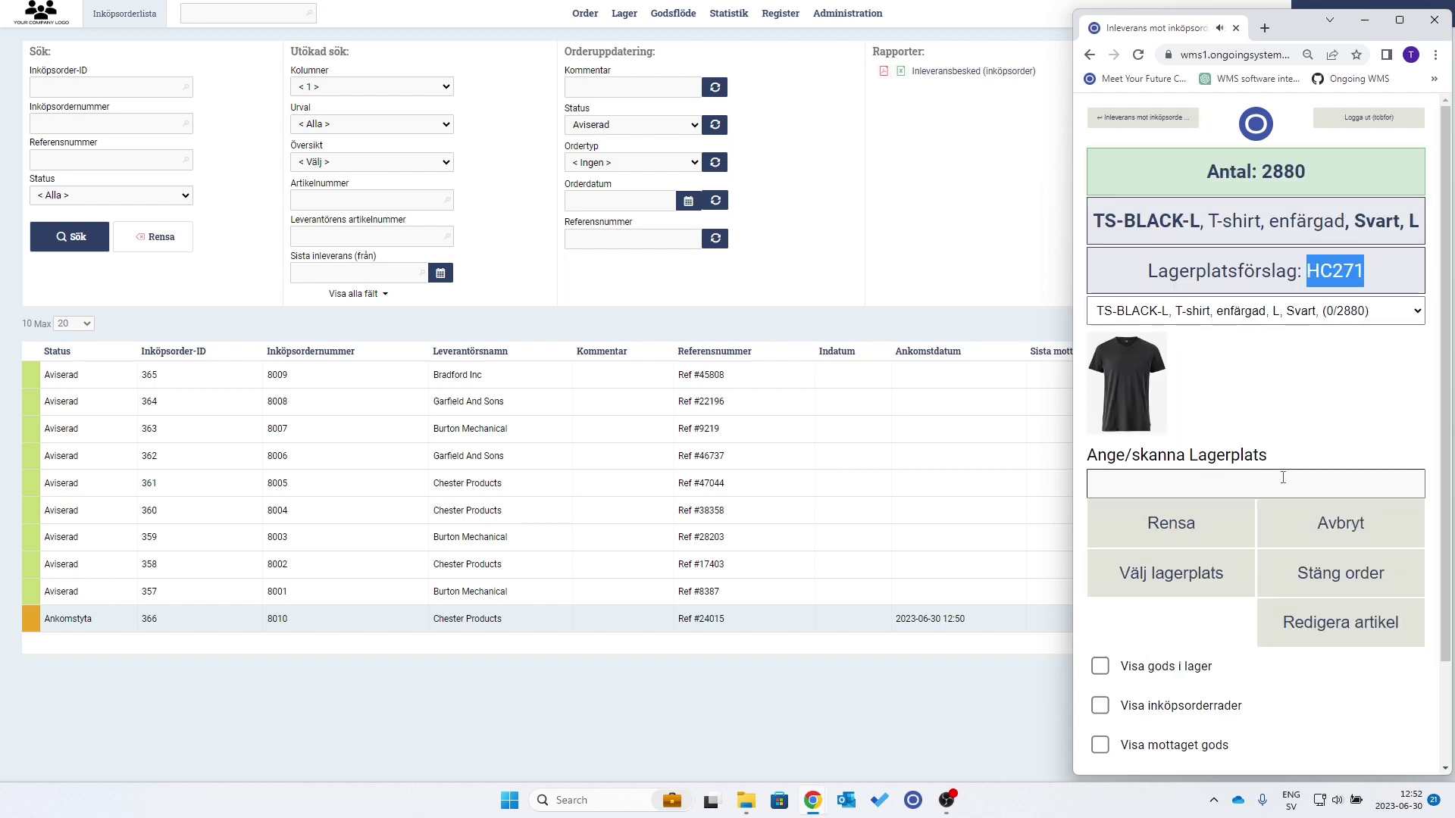
{"action": "left_click", "coordinate": [1283, 477]}
{"action": "key", "text": "ctrl+v"}
{"action": "key", "text": "Return"}
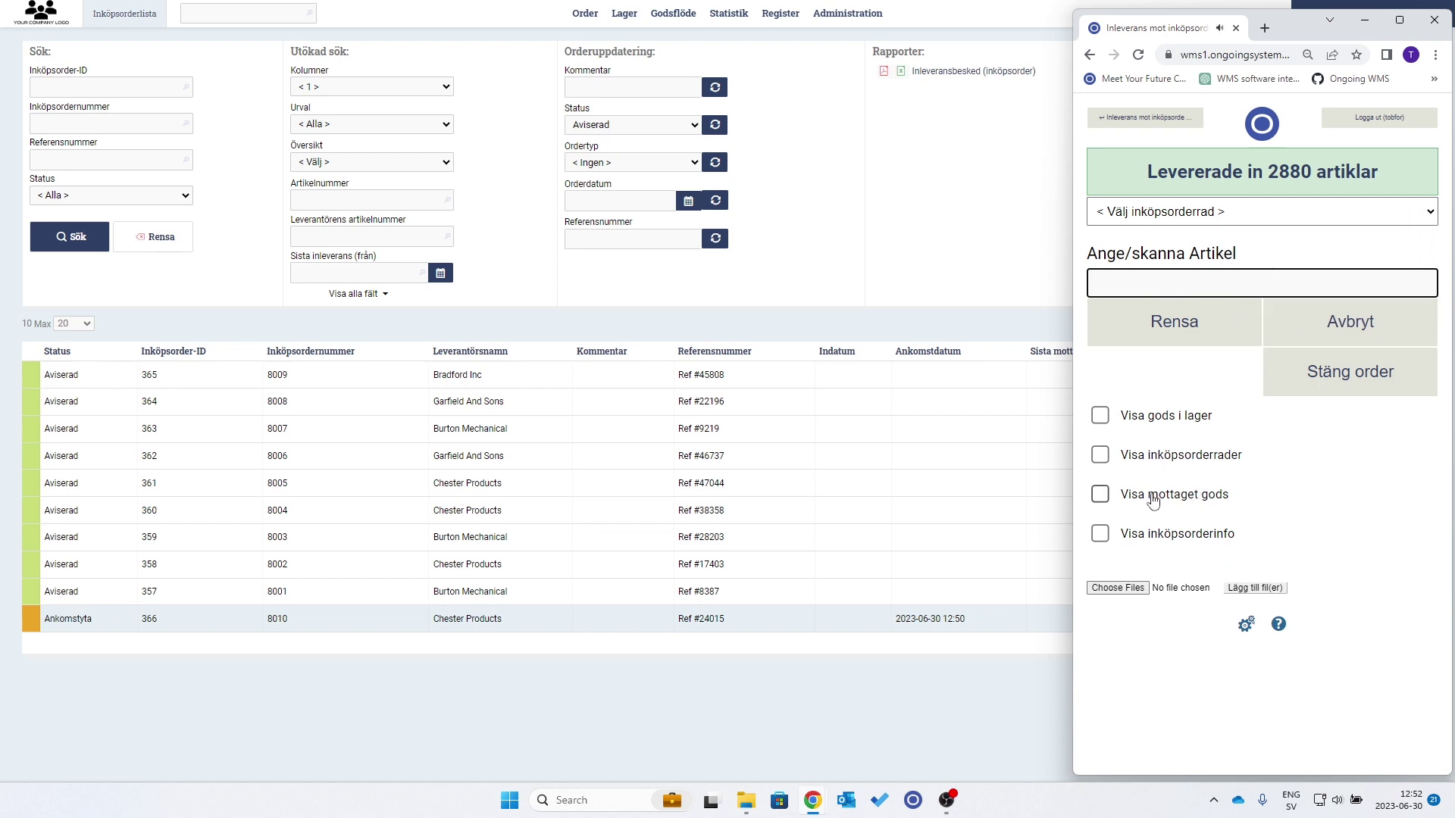
- Show, then hide, the received goods for order 366 and go back to the scanning task menu
{"action": "left_click", "coordinate": [1105, 497]}
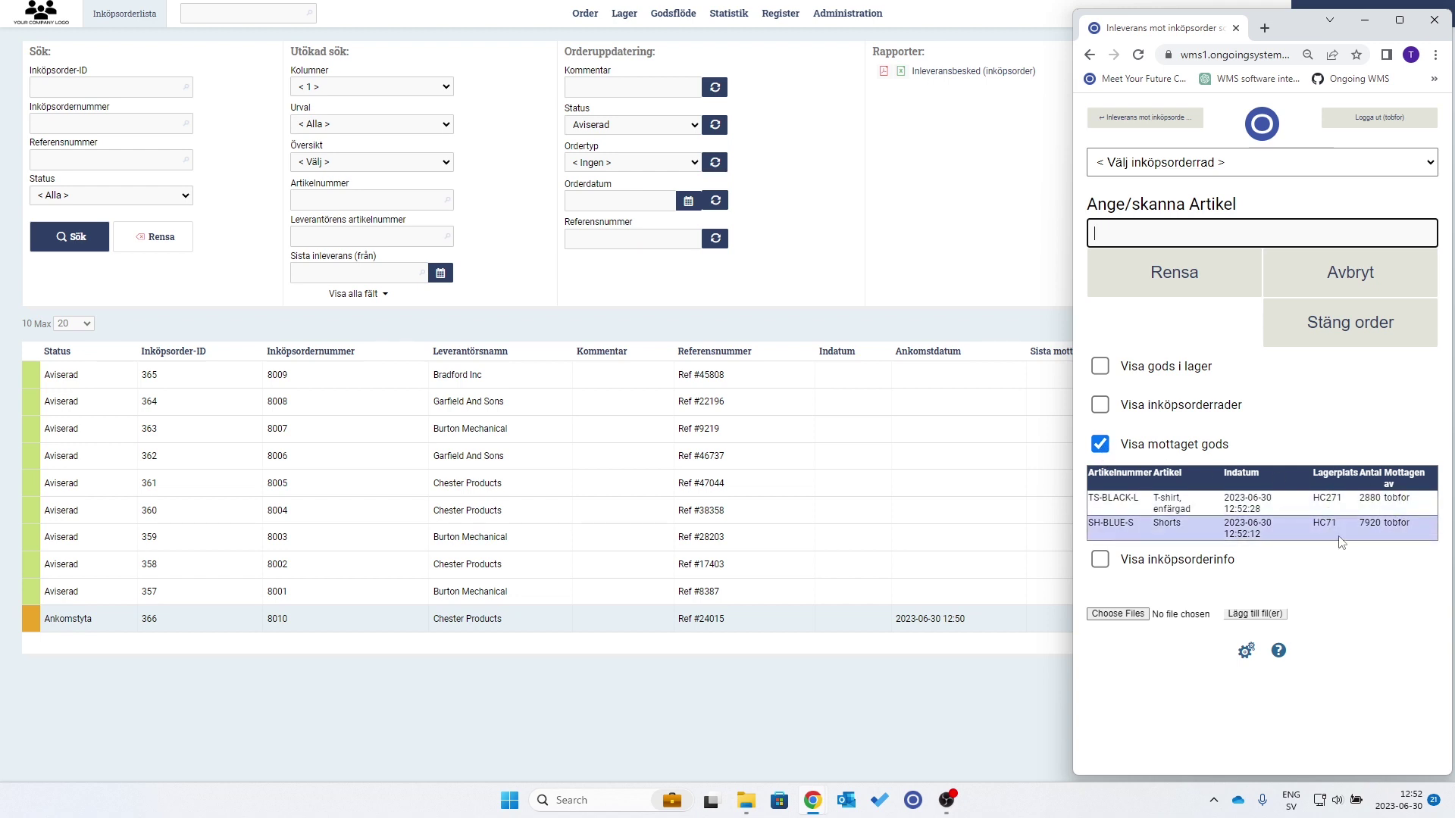
{"action": "left_click", "coordinate": [1099, 443]}
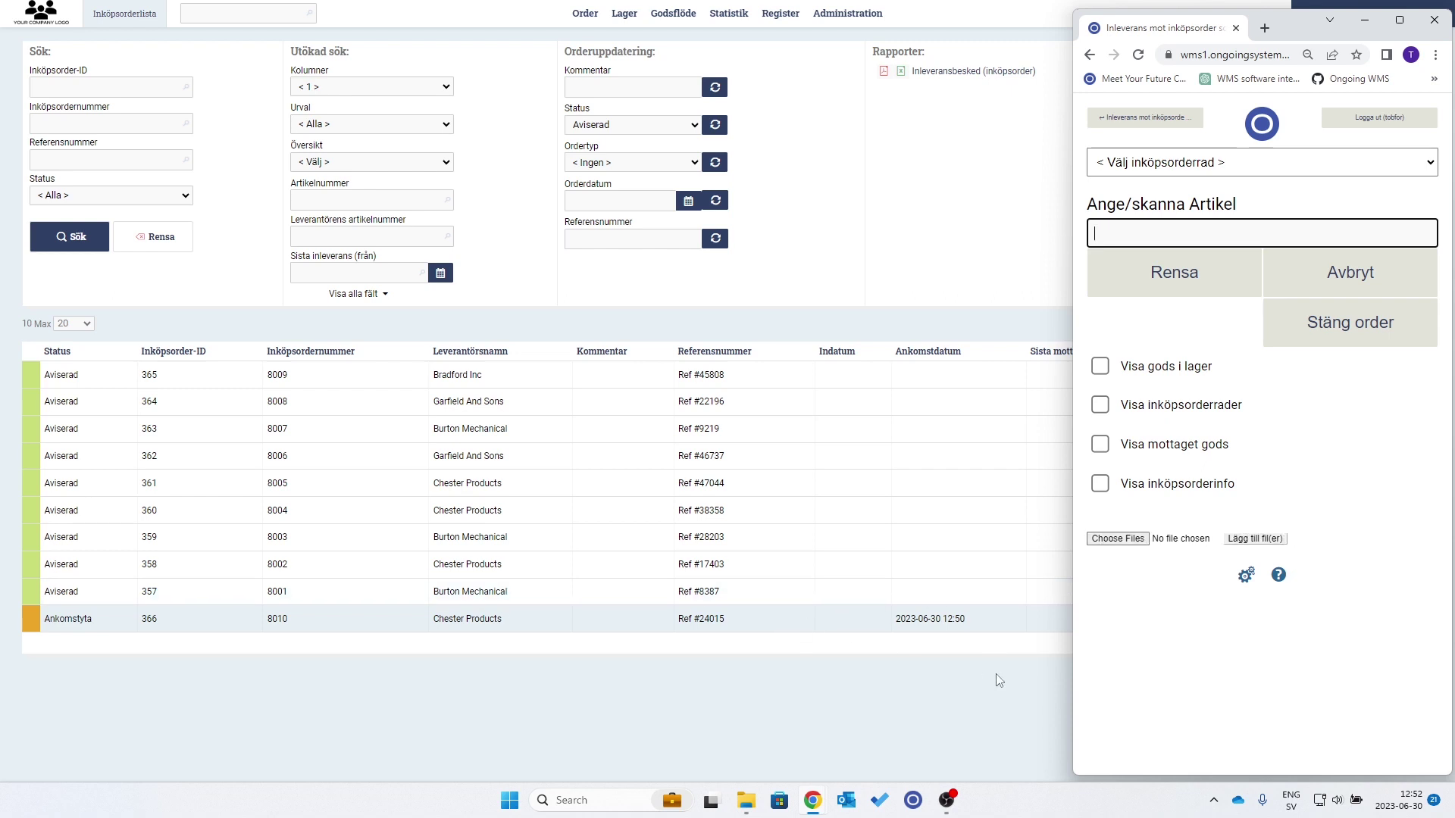
{"action": "left_click", "coordinate": [1147, 129]}
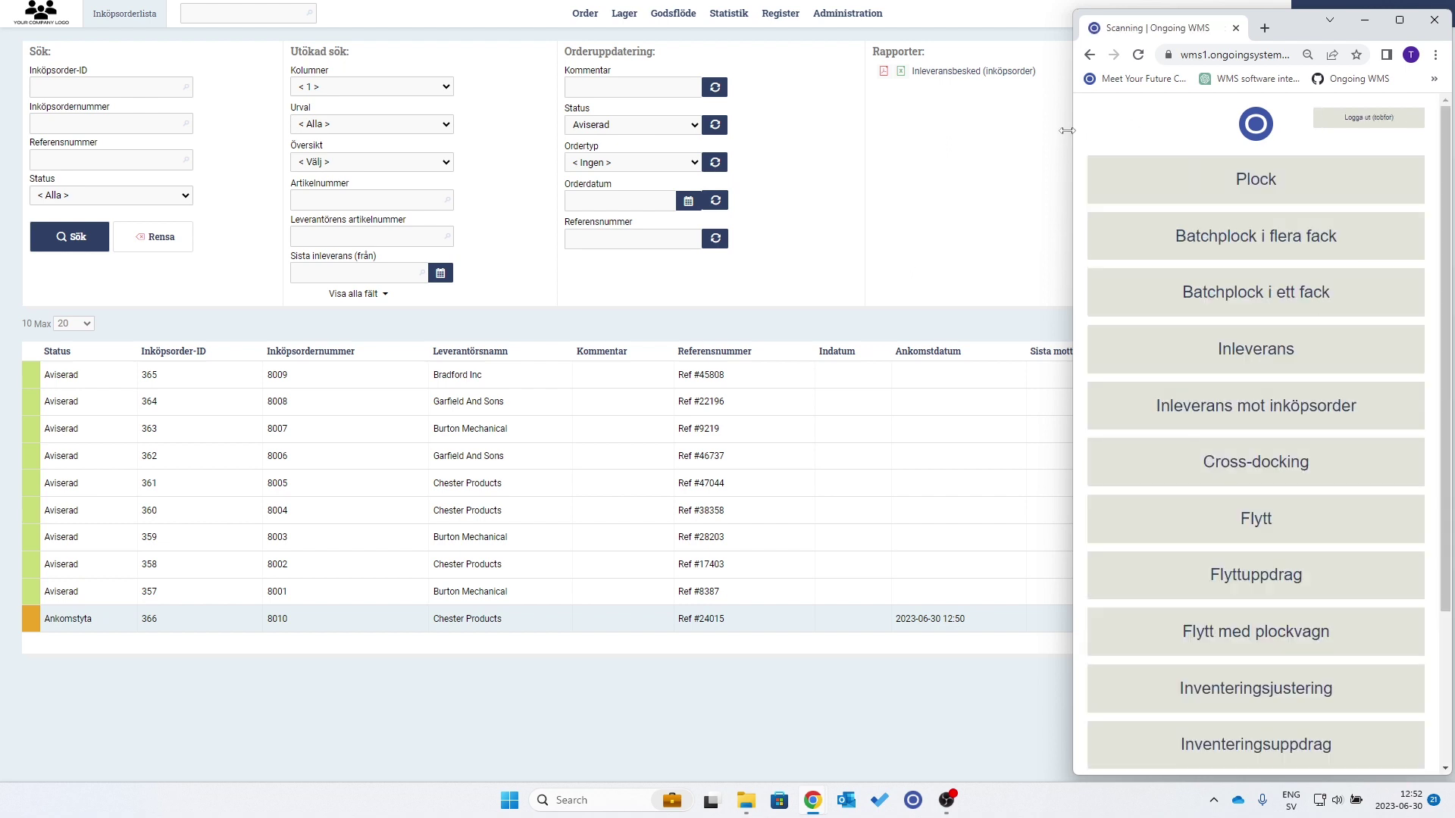
- Select the remaining purchase order 366 under Inleverans mot inköpsorder and close it with Stäng order
{"action": "left_click", "coordinate": [869, 340]}
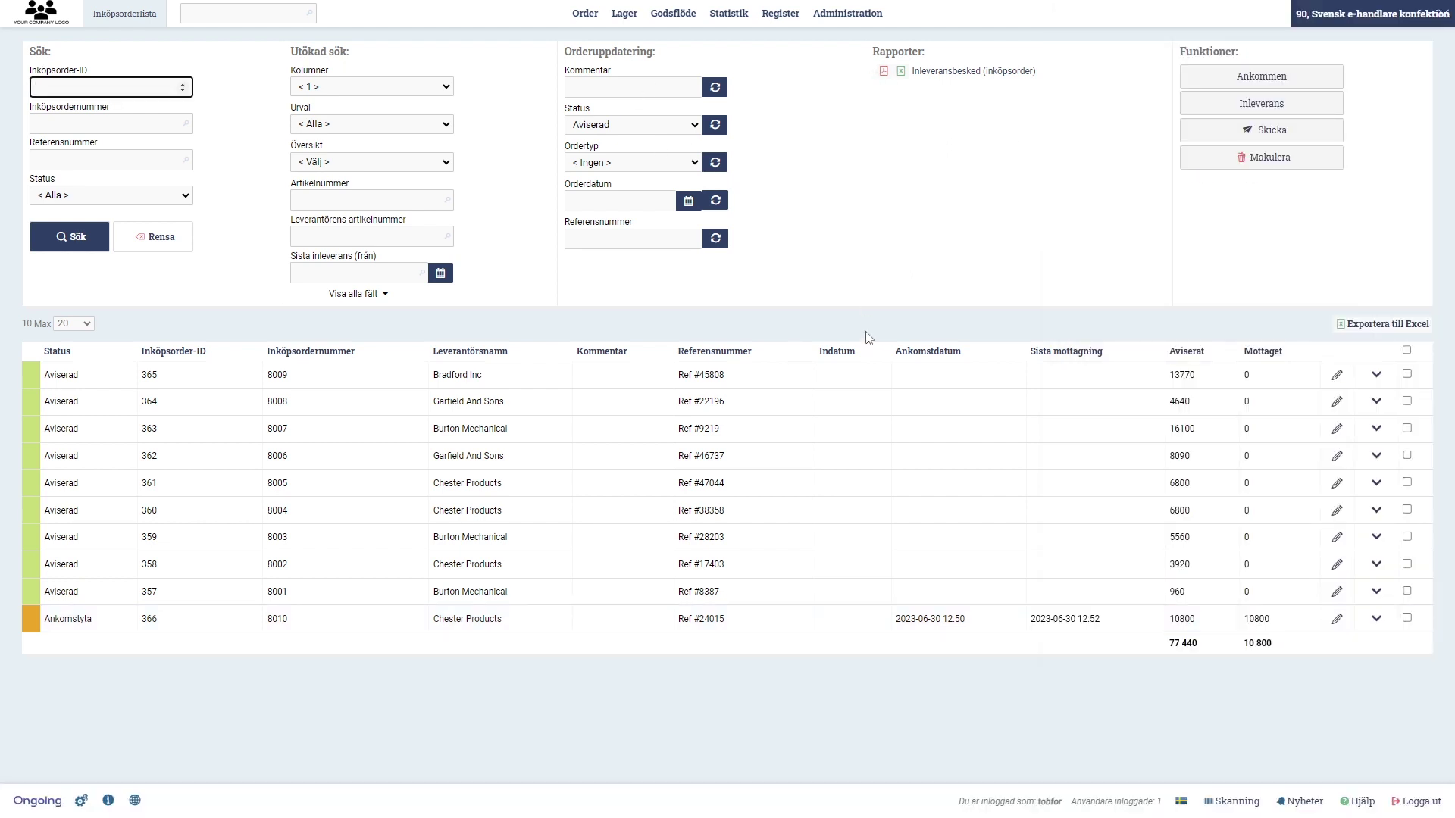
{"action": "key", "text": "alt+Tab"}
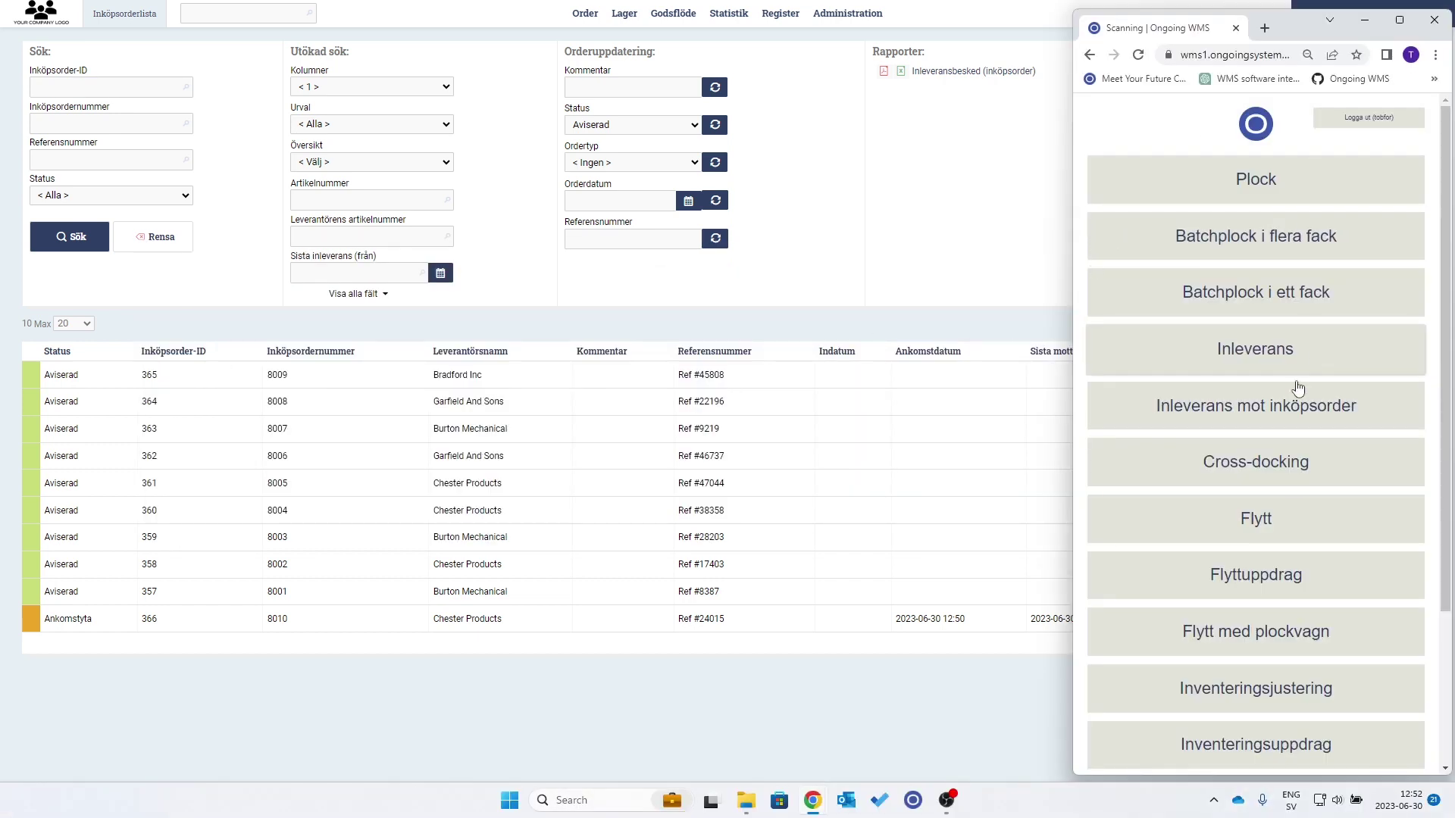
{"action": "left_click", "coordinate": [1297, 415]}
{"action": "left_click", "coordinate": [1201, 198]}
{"action": "left_click", "coordinate": [1200, 230]}
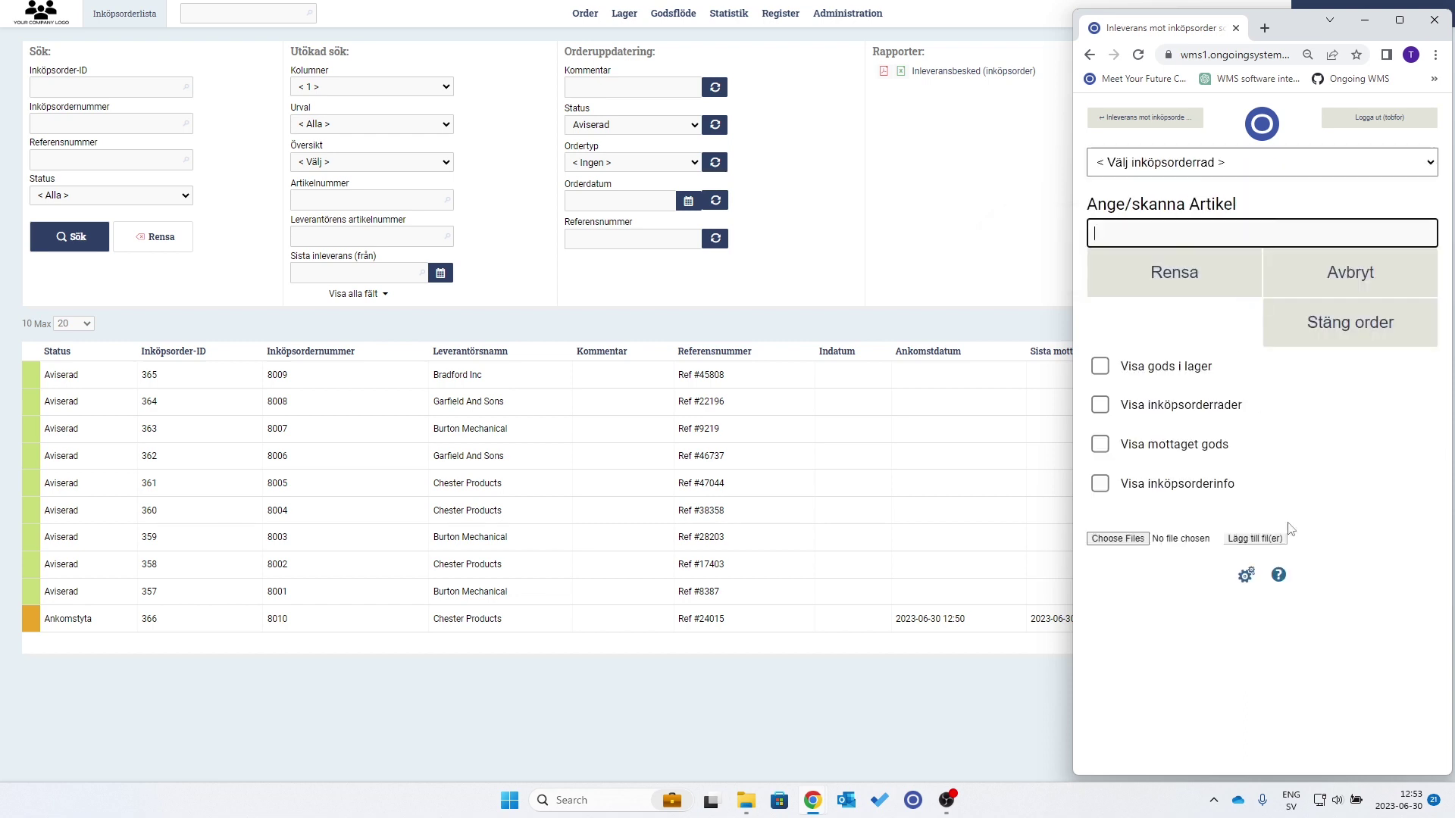
{"action": "left_click", "coordinate": [1361, 342]}
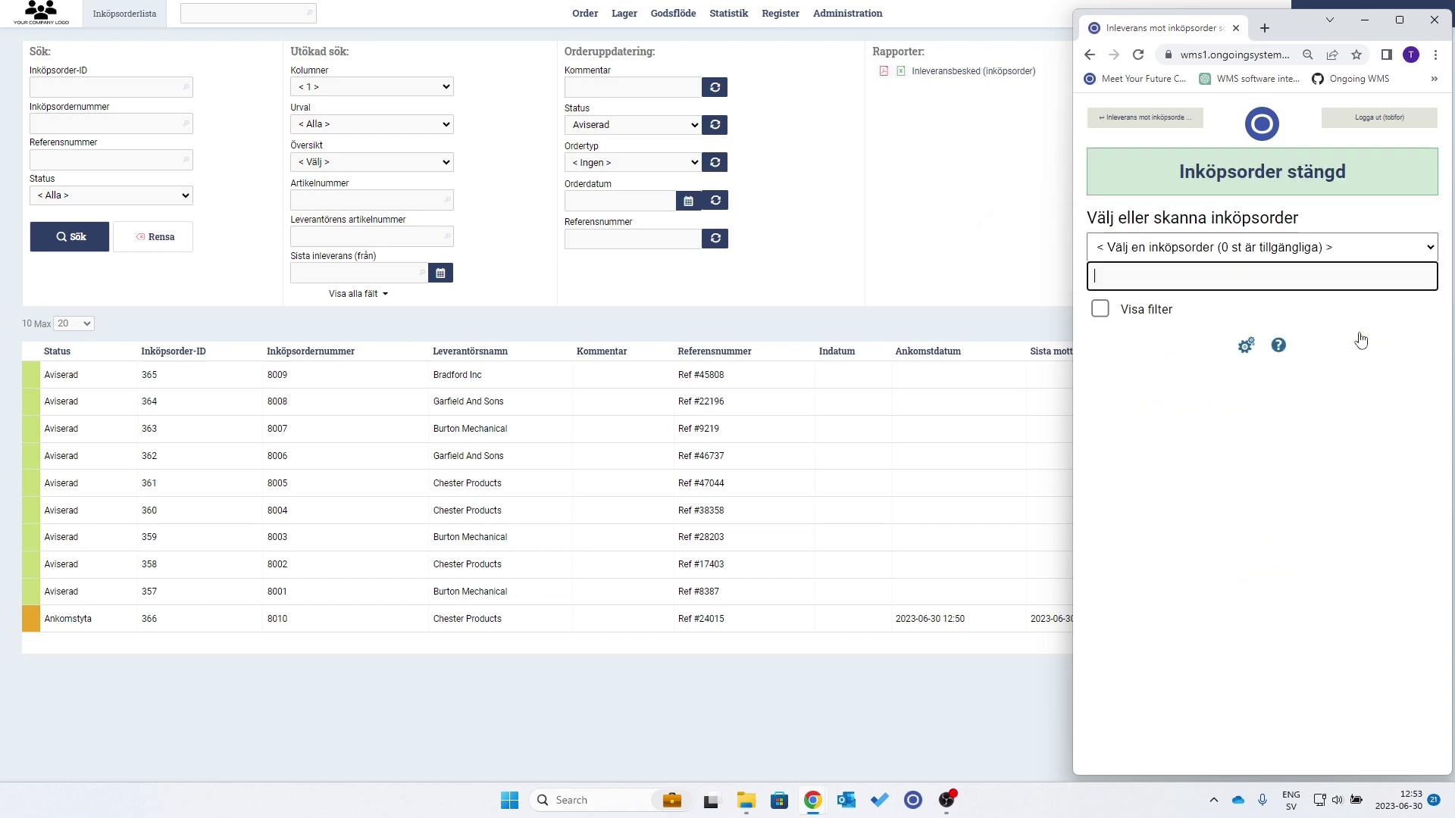
{"action": "left_click", "coordinate": [899, 319]}
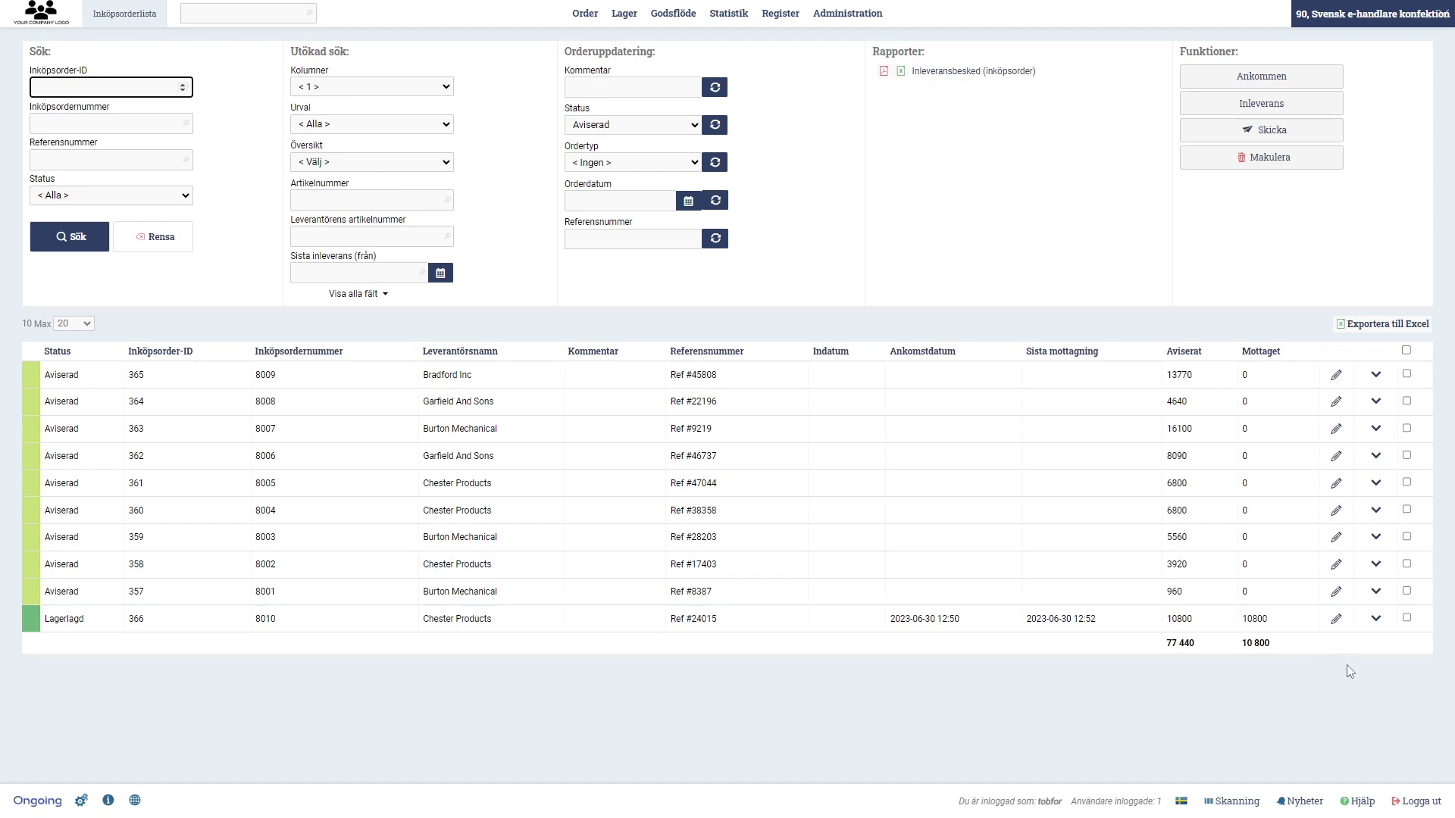
- Expand Lagerlagd order 366 in Inköpsorderlista to review its lines received as 7920 and 2880
{"action": "left_click", "coordinate": [1406, 617]}
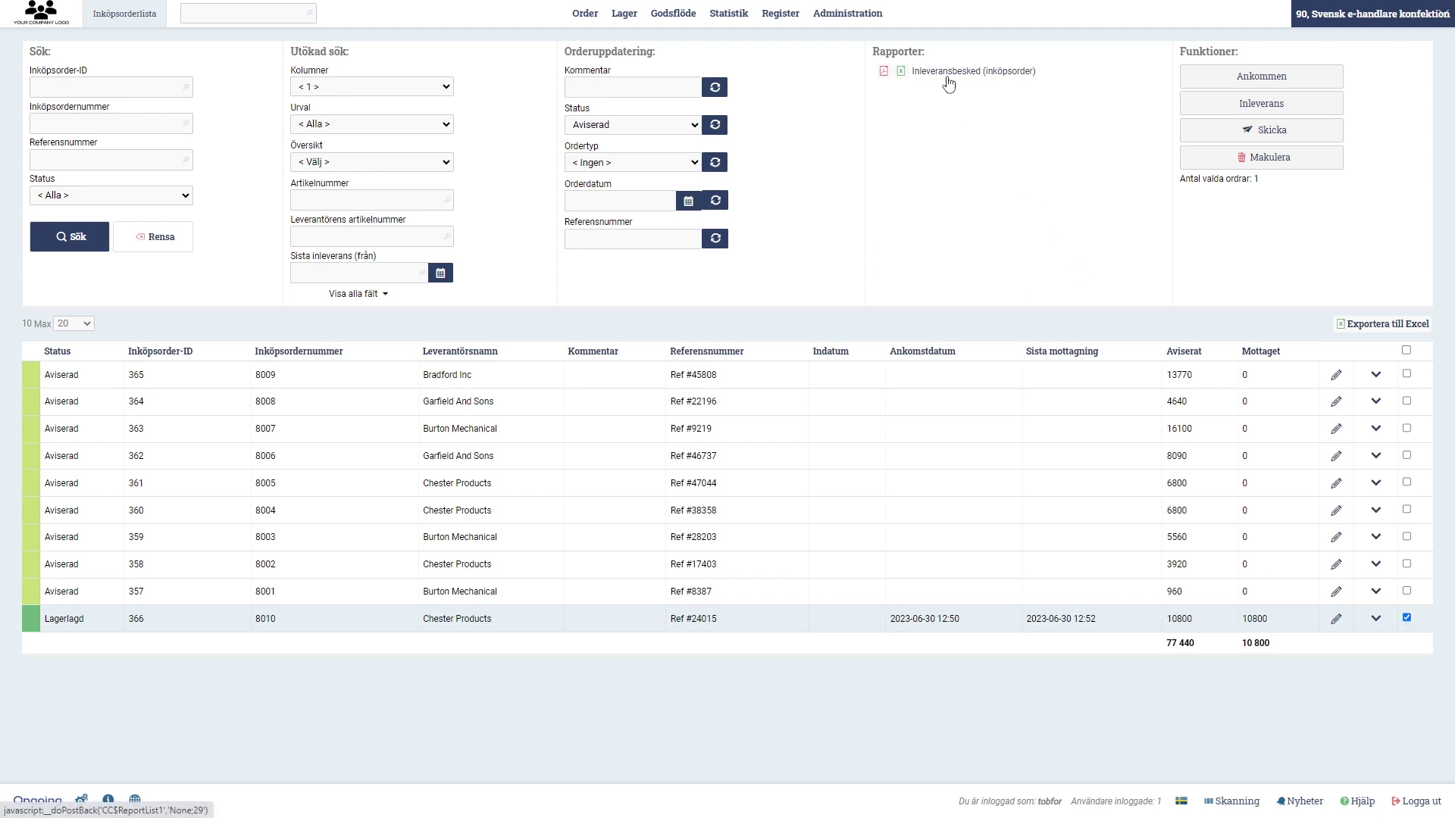
{"action": "left_click", "coordinate": [1376, 618]}
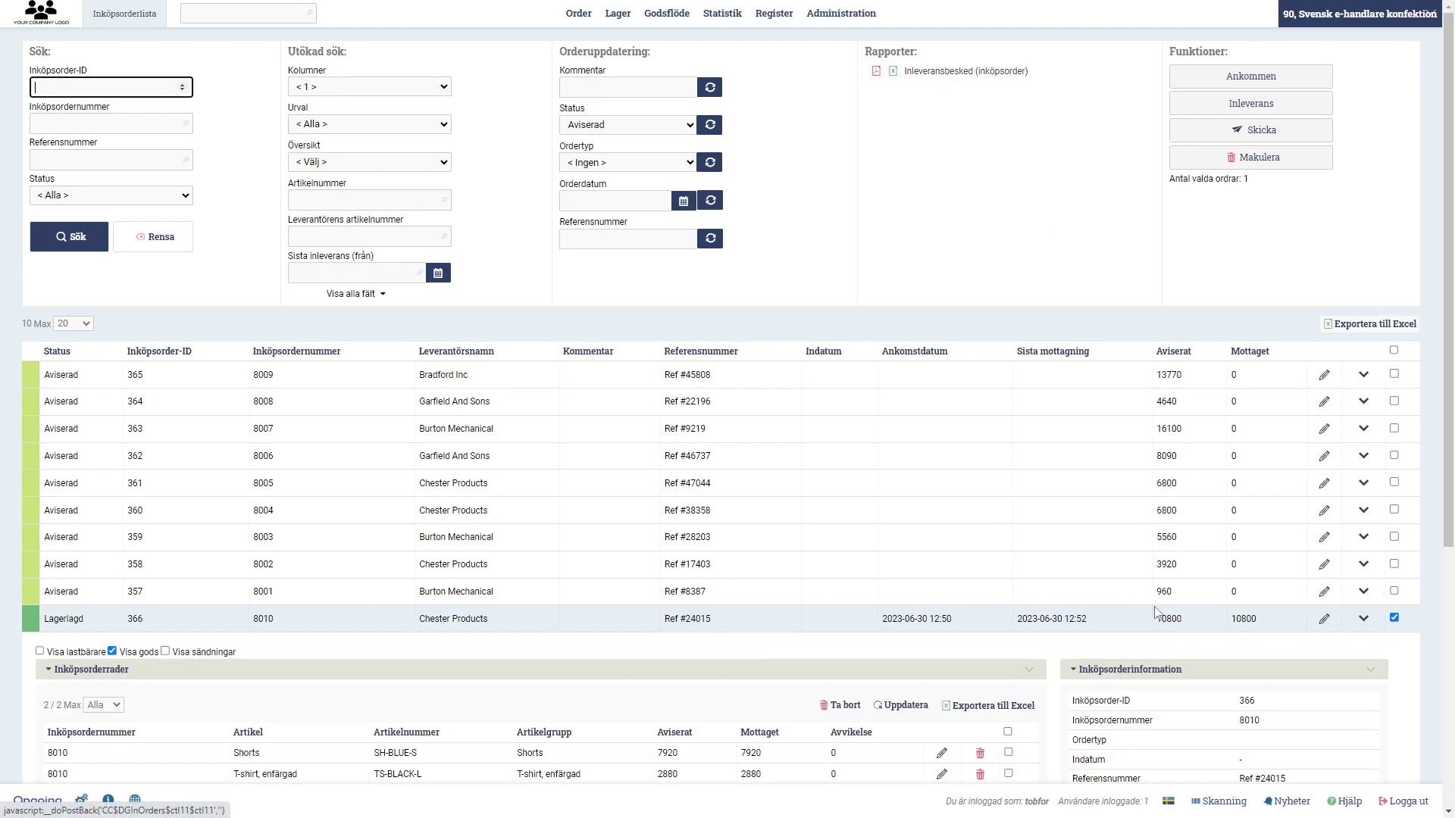
{"action": "scroll", "coordinate": [1046, 615], "scroll_direction": "down", "scroll_amount": 5}
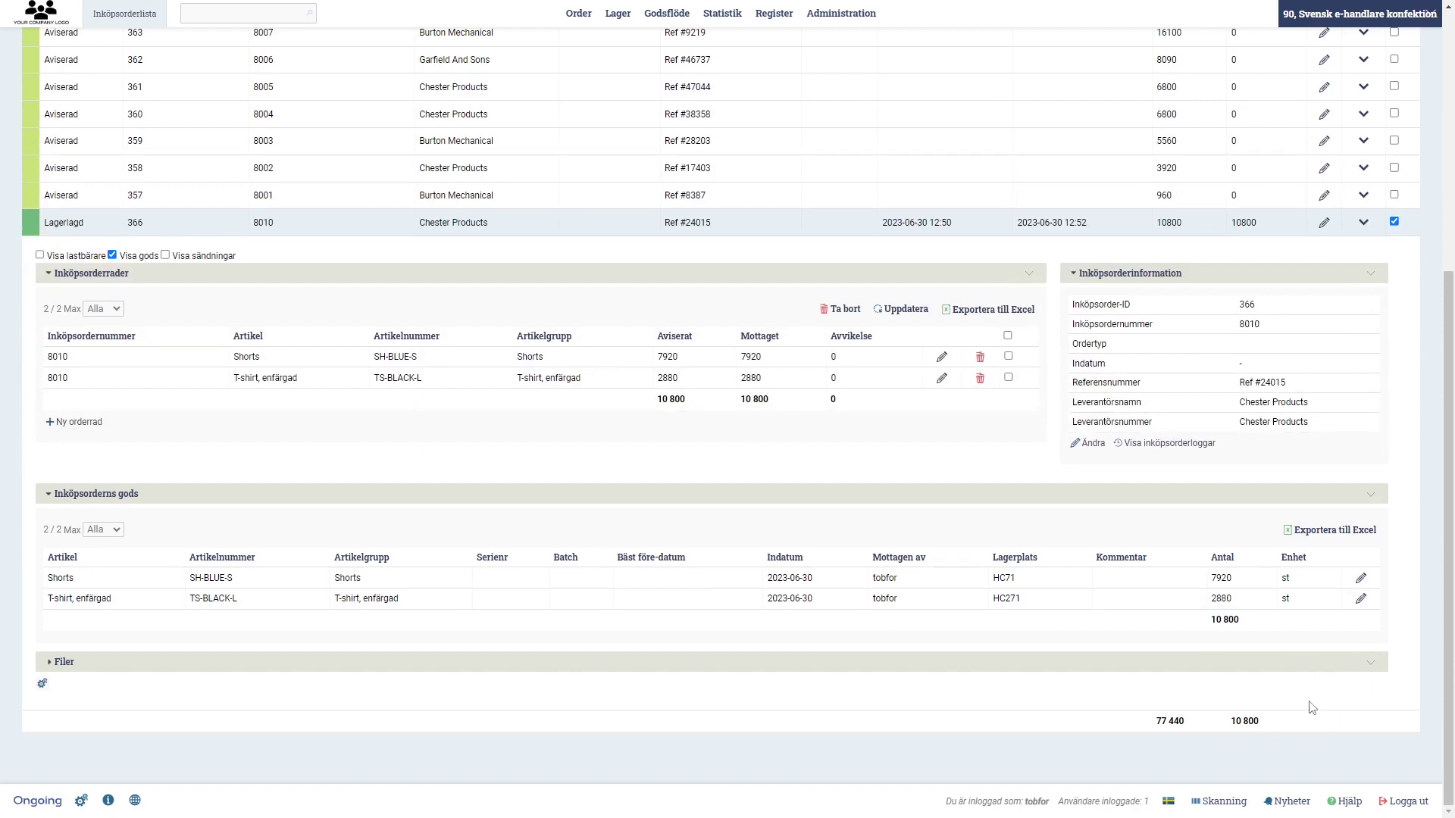
{"action": "scroll", "coordinate": [1260, 704], "scroll_direction": "up", "scroll_amount": 3}
{"action": "scroll", "coordinate": [1259, 708], "scroll_direction": "up", "scroll_amount": 3}
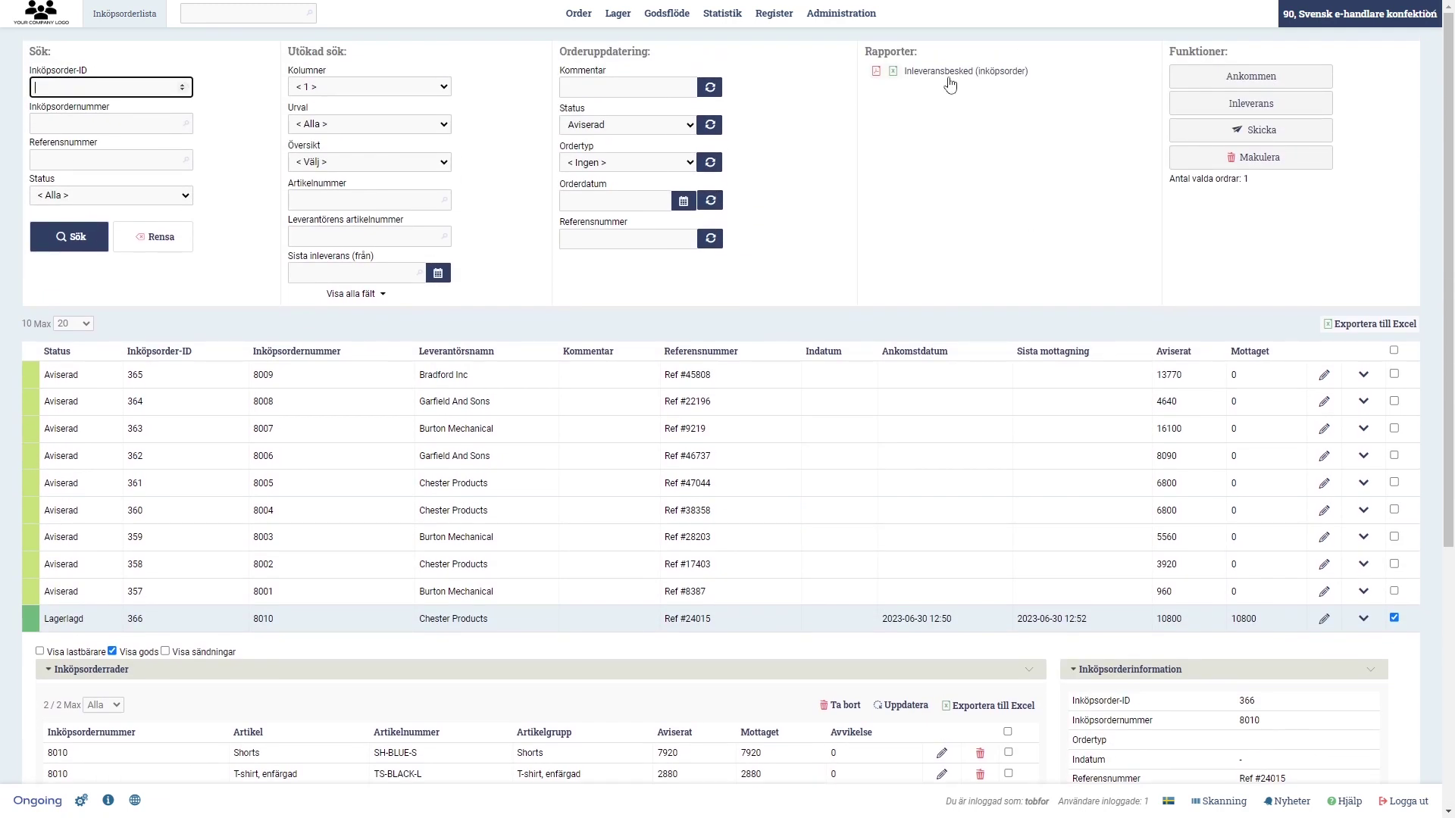
{"action": "left_click", "coordinate": [950, 85]}
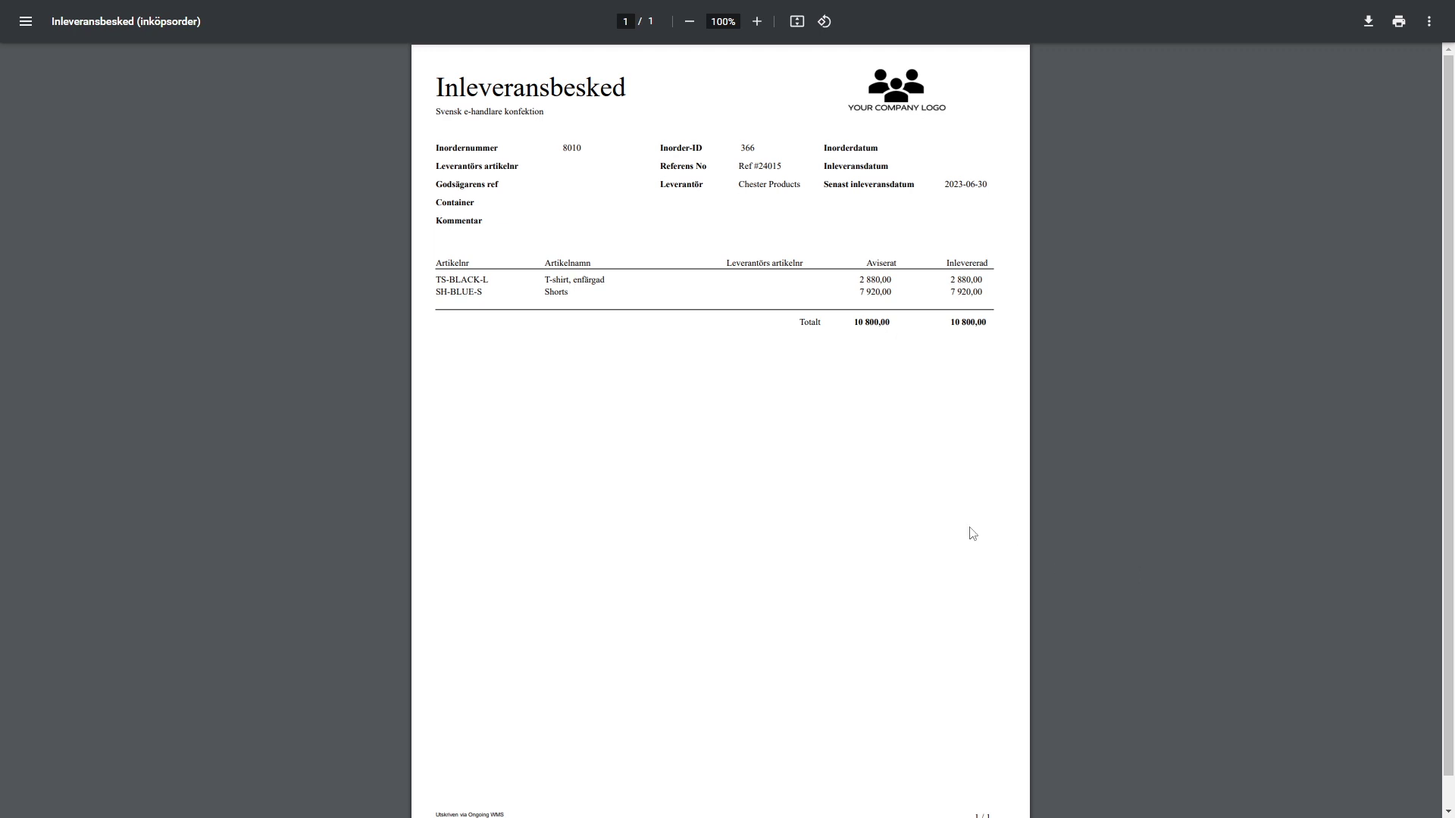
{"action": "key", "text": "ctrl+w"}
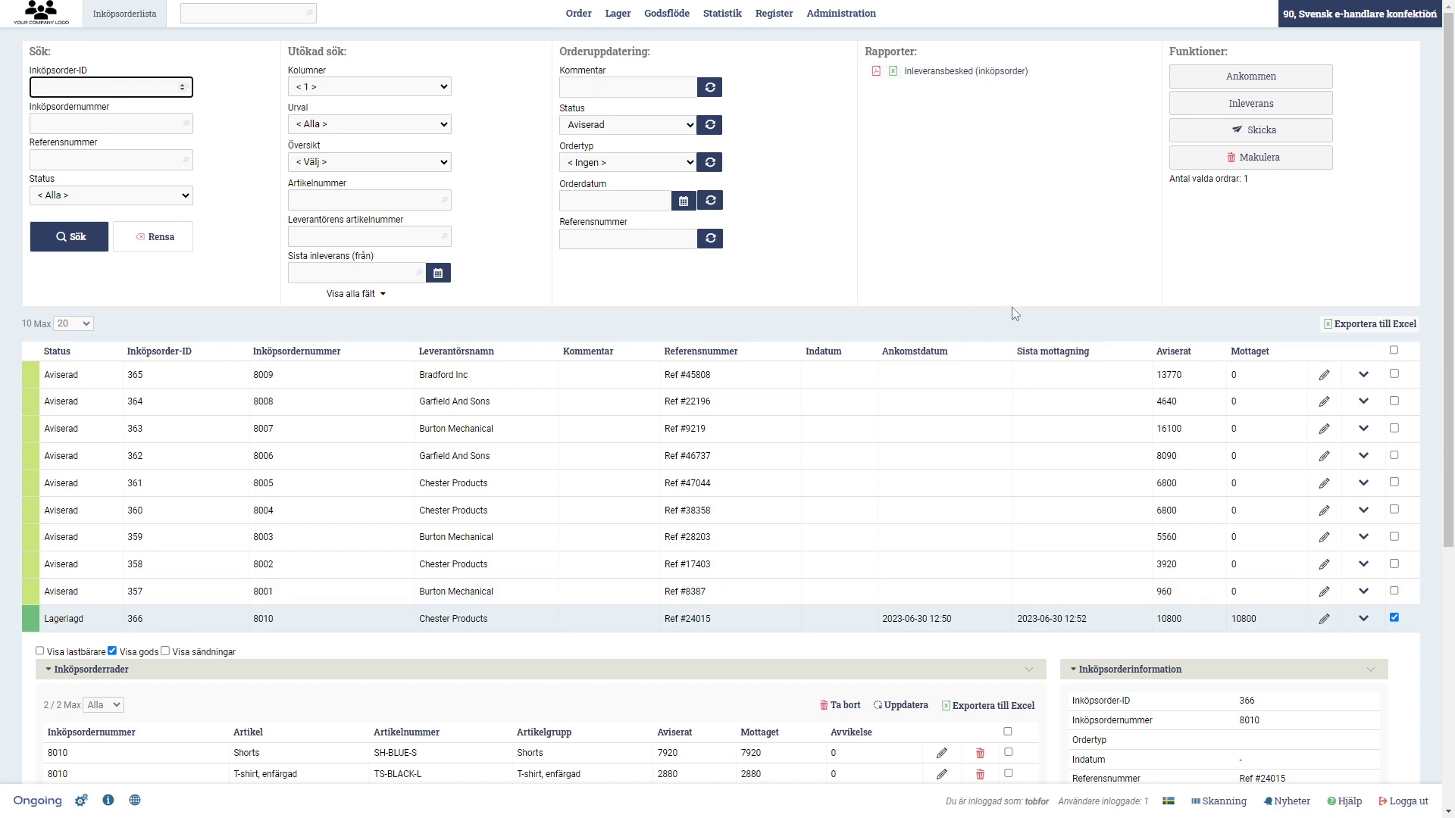
- Open Order > Orderlista, select all 20 customer orders and run Allokera on them
{"action": "mouse_move", "coordinate": [578, 13]}
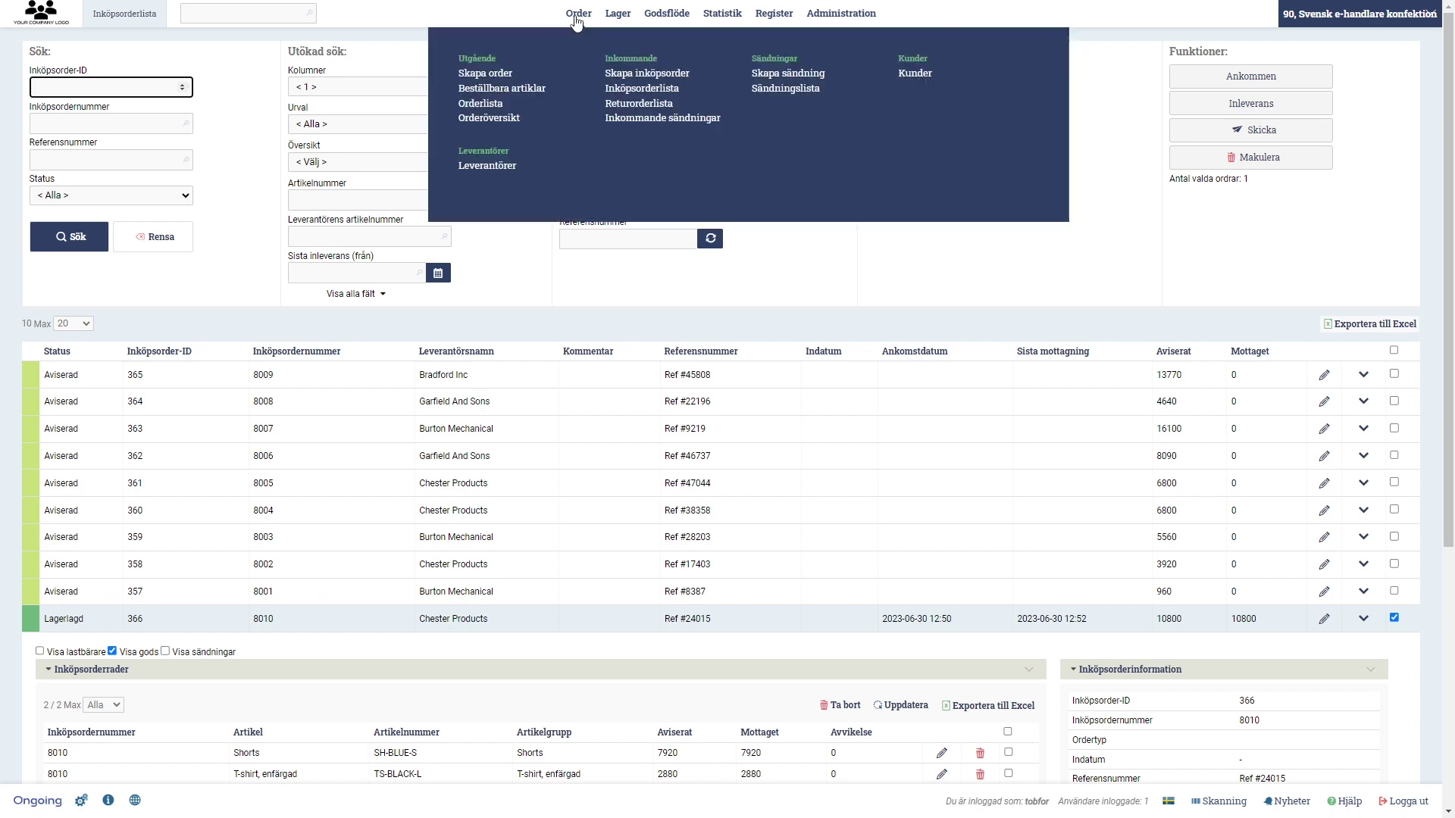
{"action": "left_click", "coordinate": [576, 111]}
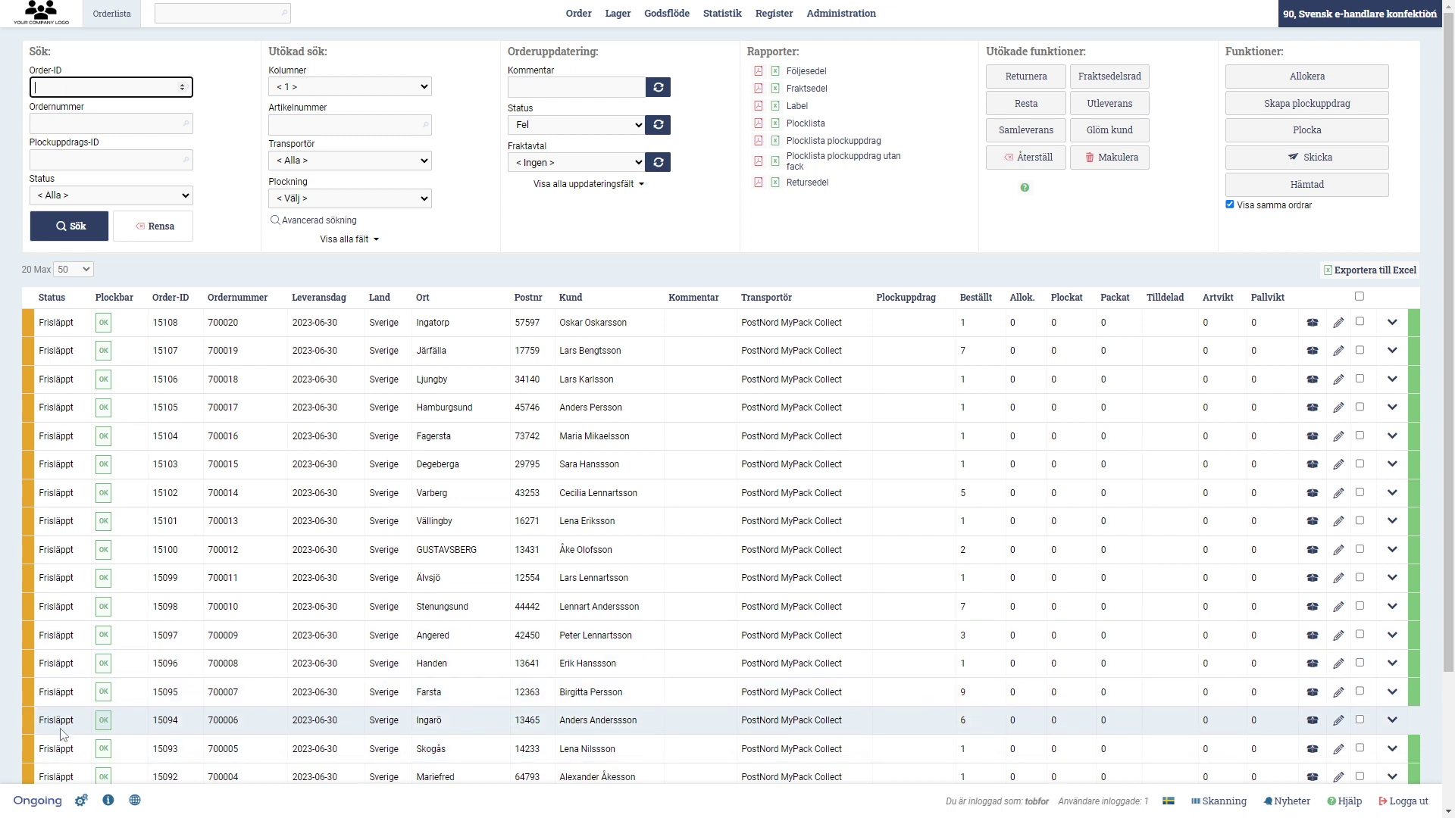
{"action": "left_click", "coordinate": [629, 128]}
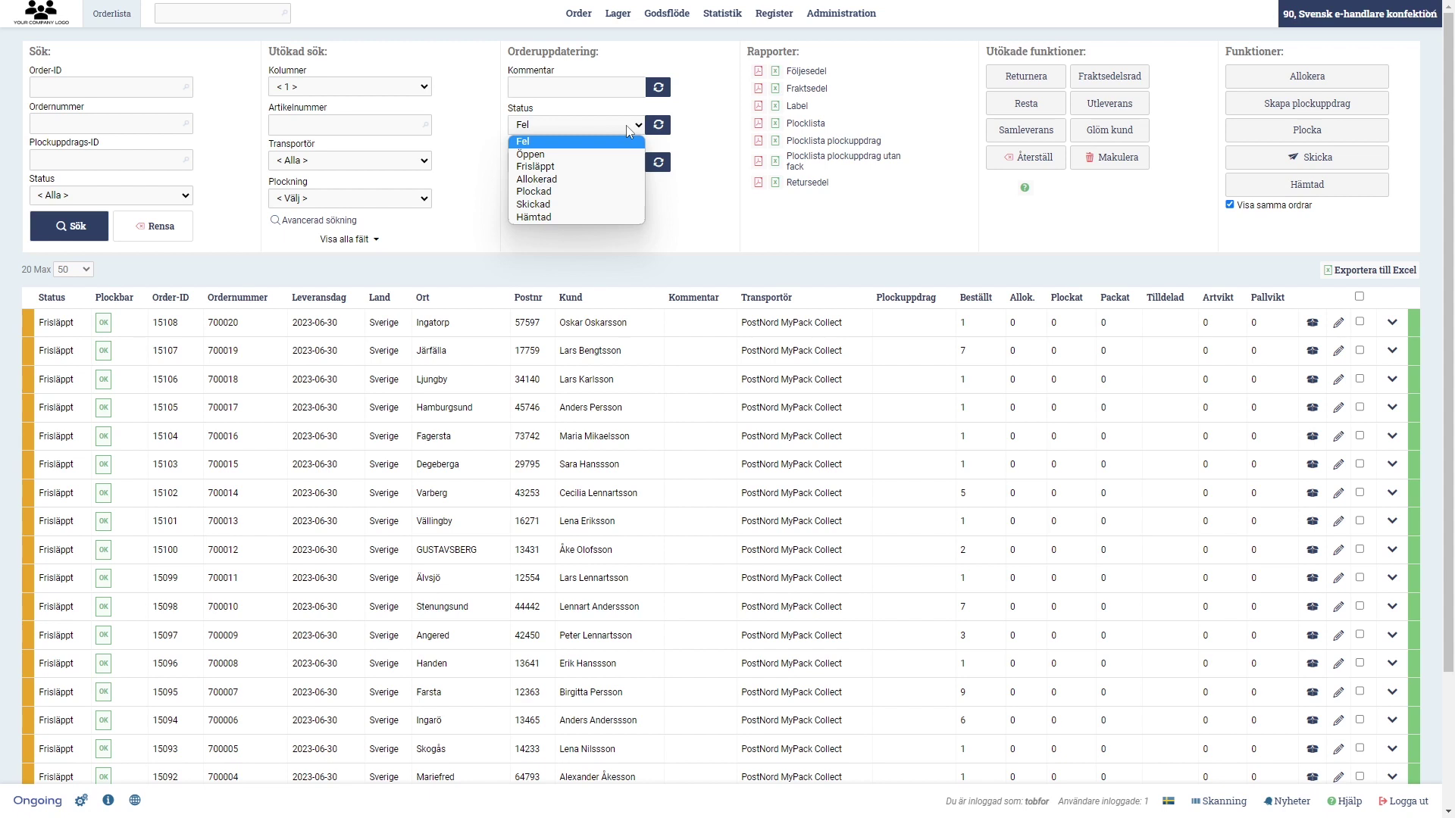
{"action": "left_click", "coordinate": [628, 130]}
{"action": "left_click", "coordinate": [508, 266]}
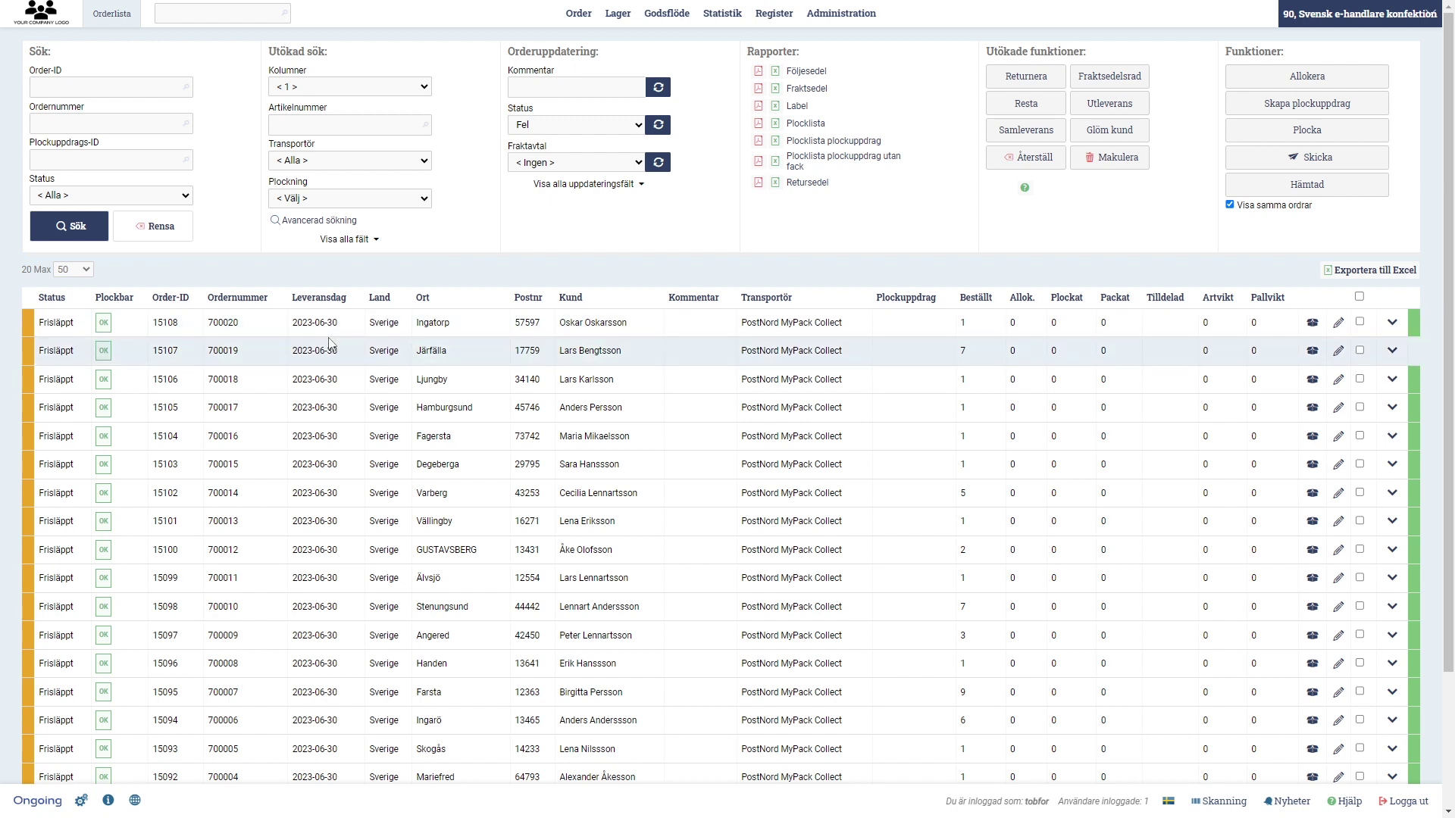
{"action": "left_click", "coordinate": [466, 303]}
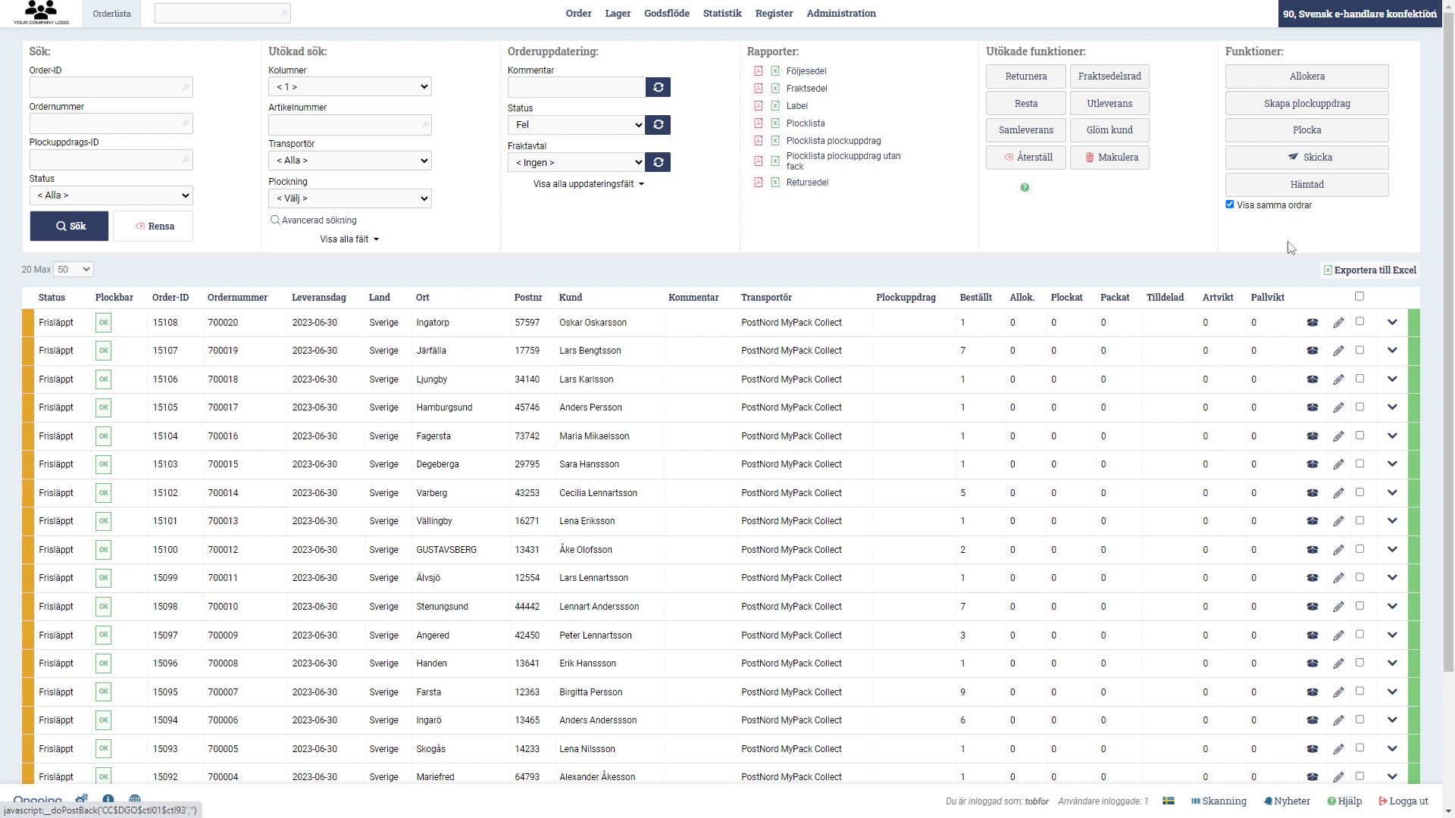
{"action": "left_click", "coordinate": [1360, 297]}
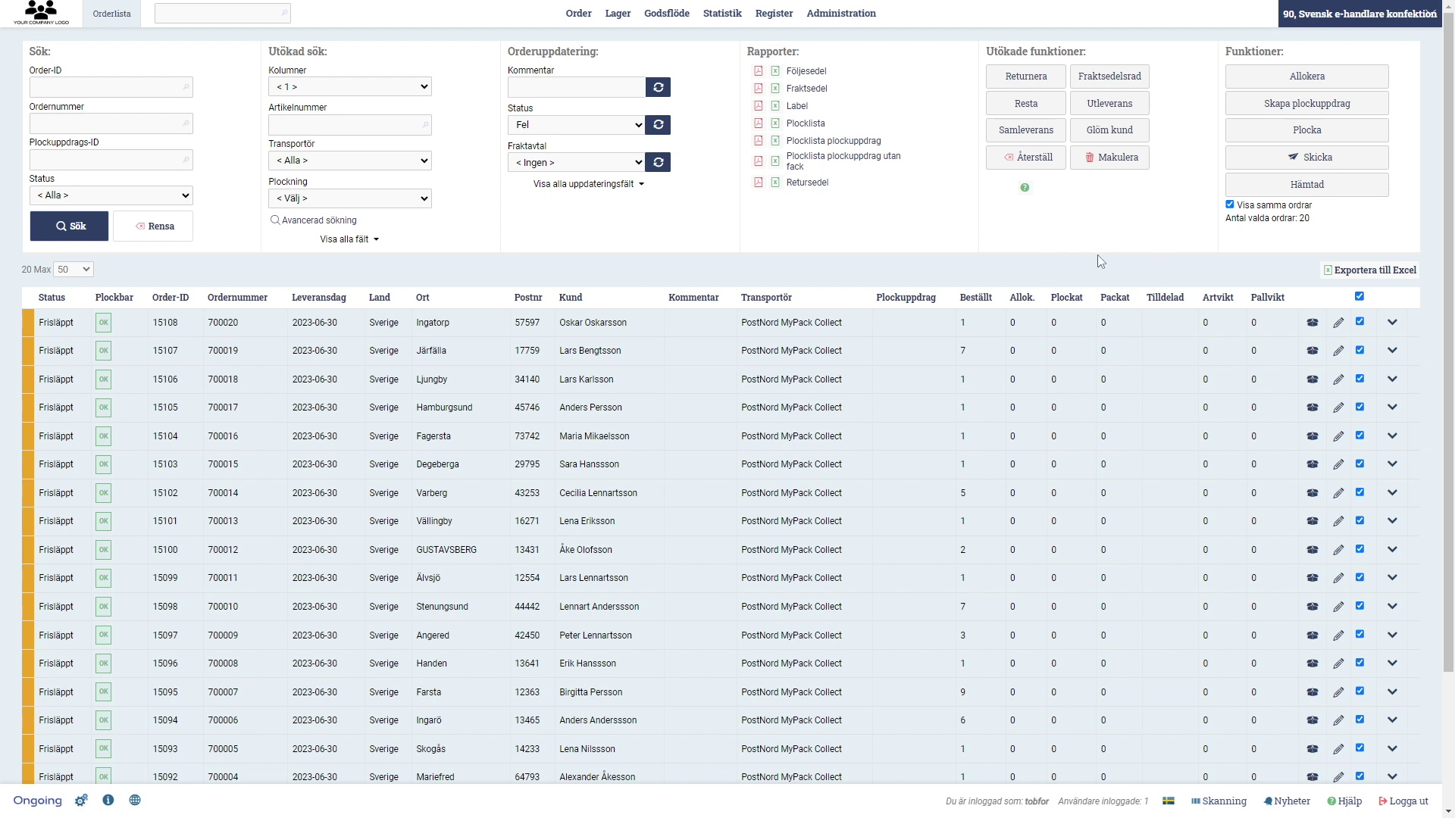
{"action": "left_click", "coordinate": [1293, 86]}
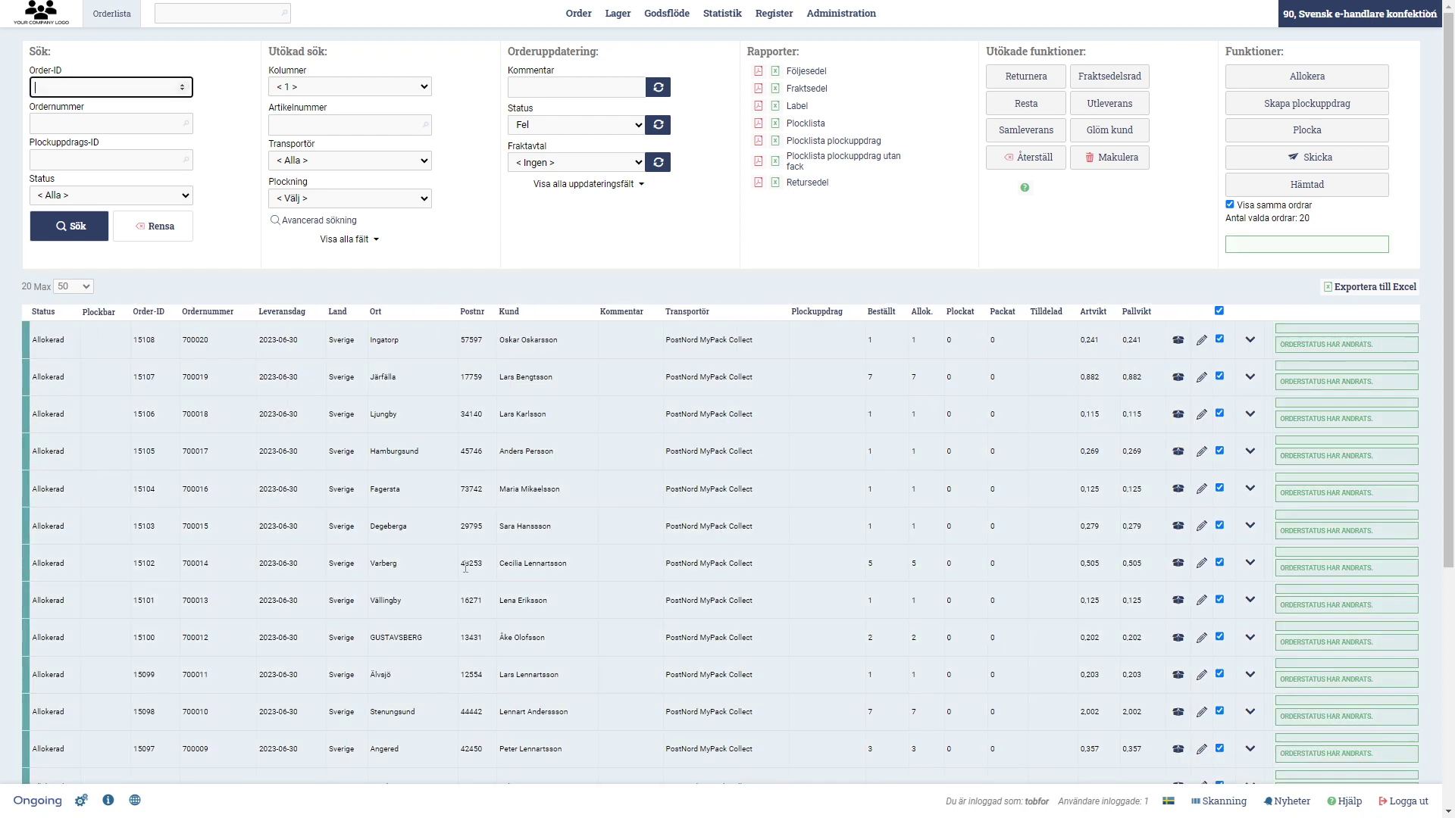
- Switch to the Chrome scanning window and return it to the Scanning main menu
{"action": "left_click", "coordinate": [958, 284]}
{"action": "key", "text": "alt+Tab"}
{"action": "left_click", "coordinate": [953, 312]}
{"action": "left_click", "coordinate": [1115, 120]}
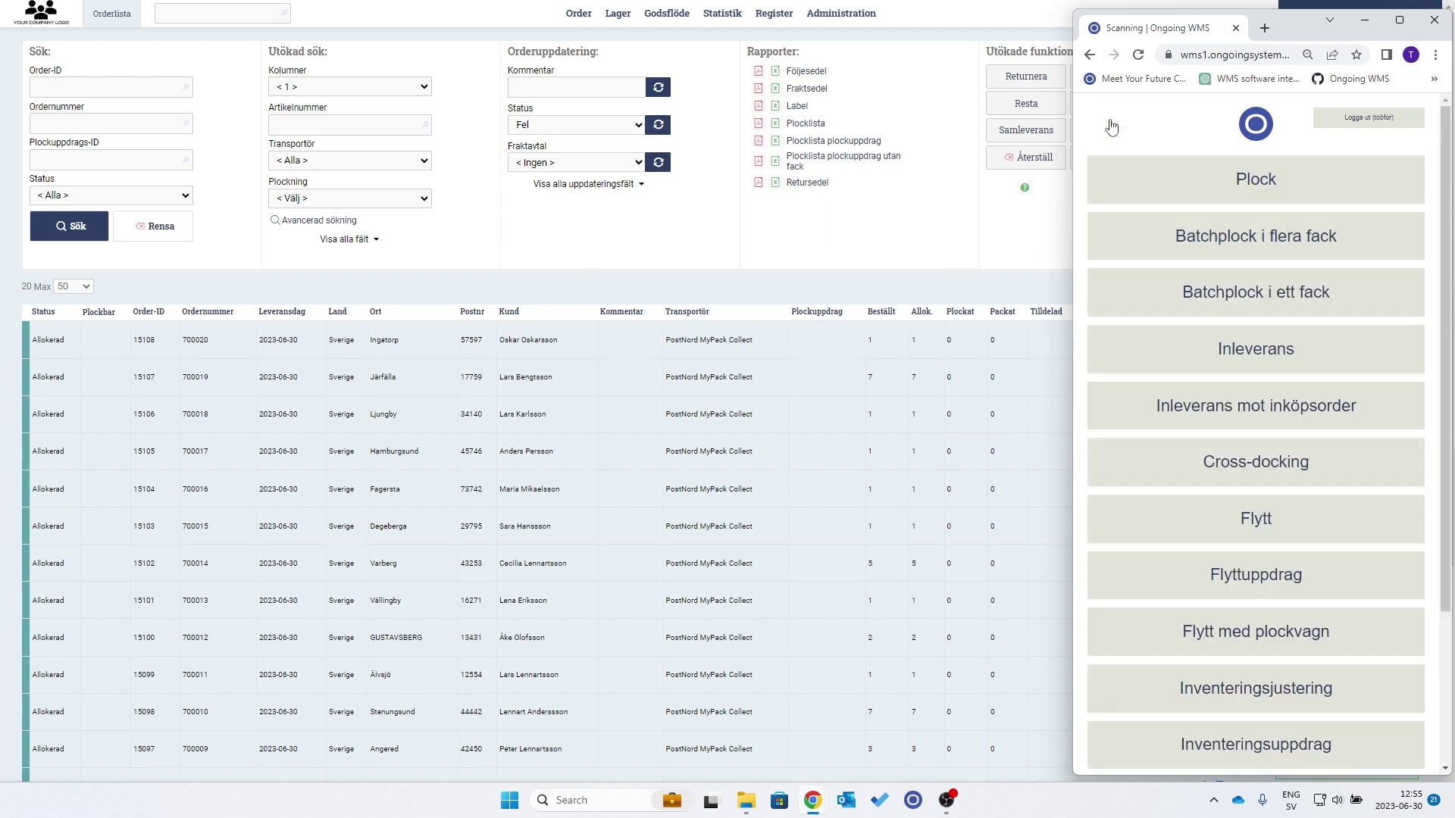
- Start Plock picking and choose order 700002 after backing out of order 700001
{"action": "left_click", "coordinate": [1275, 189]}
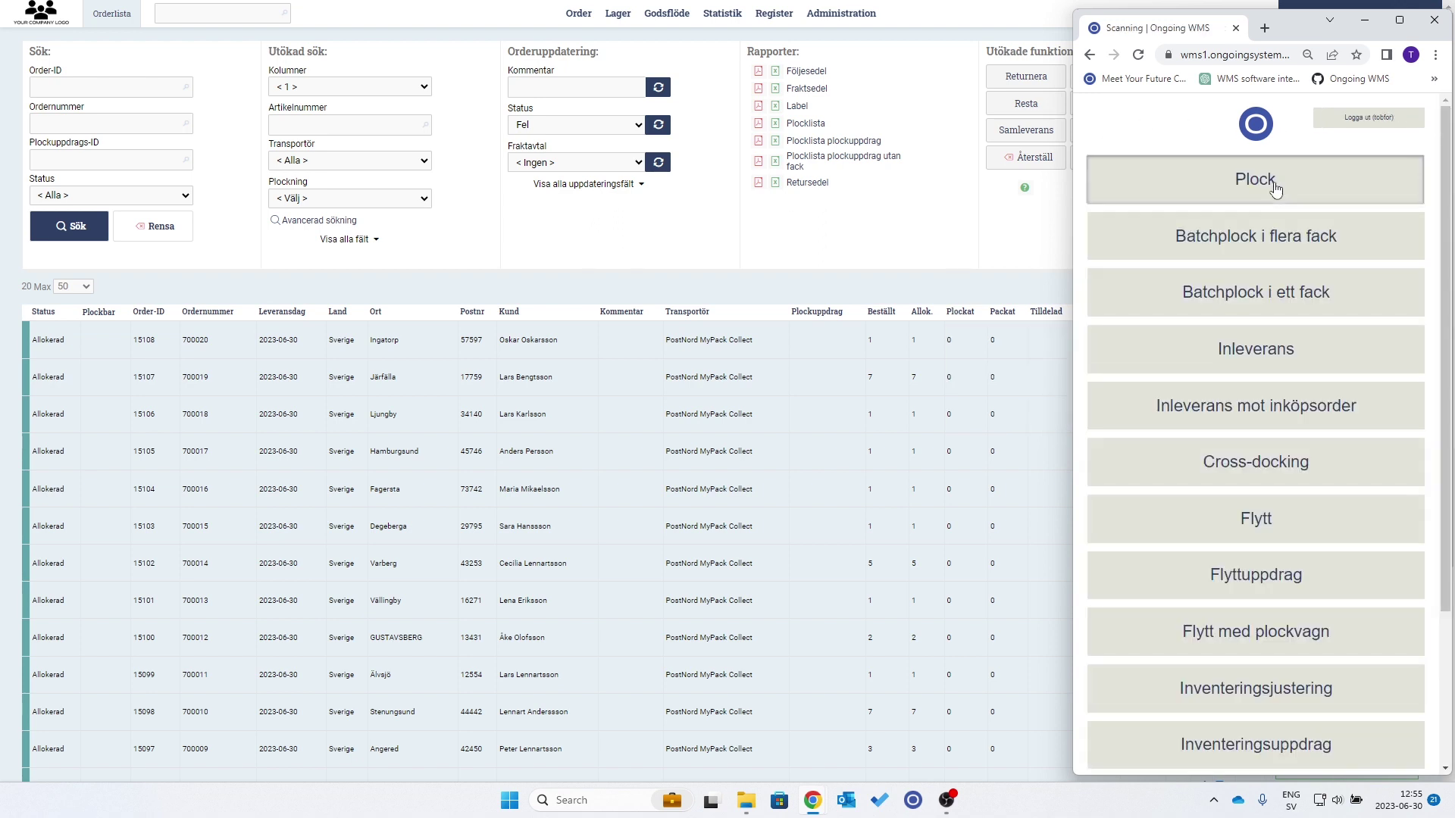
{"action": "left_click", "coordinate": [1274, 171]}
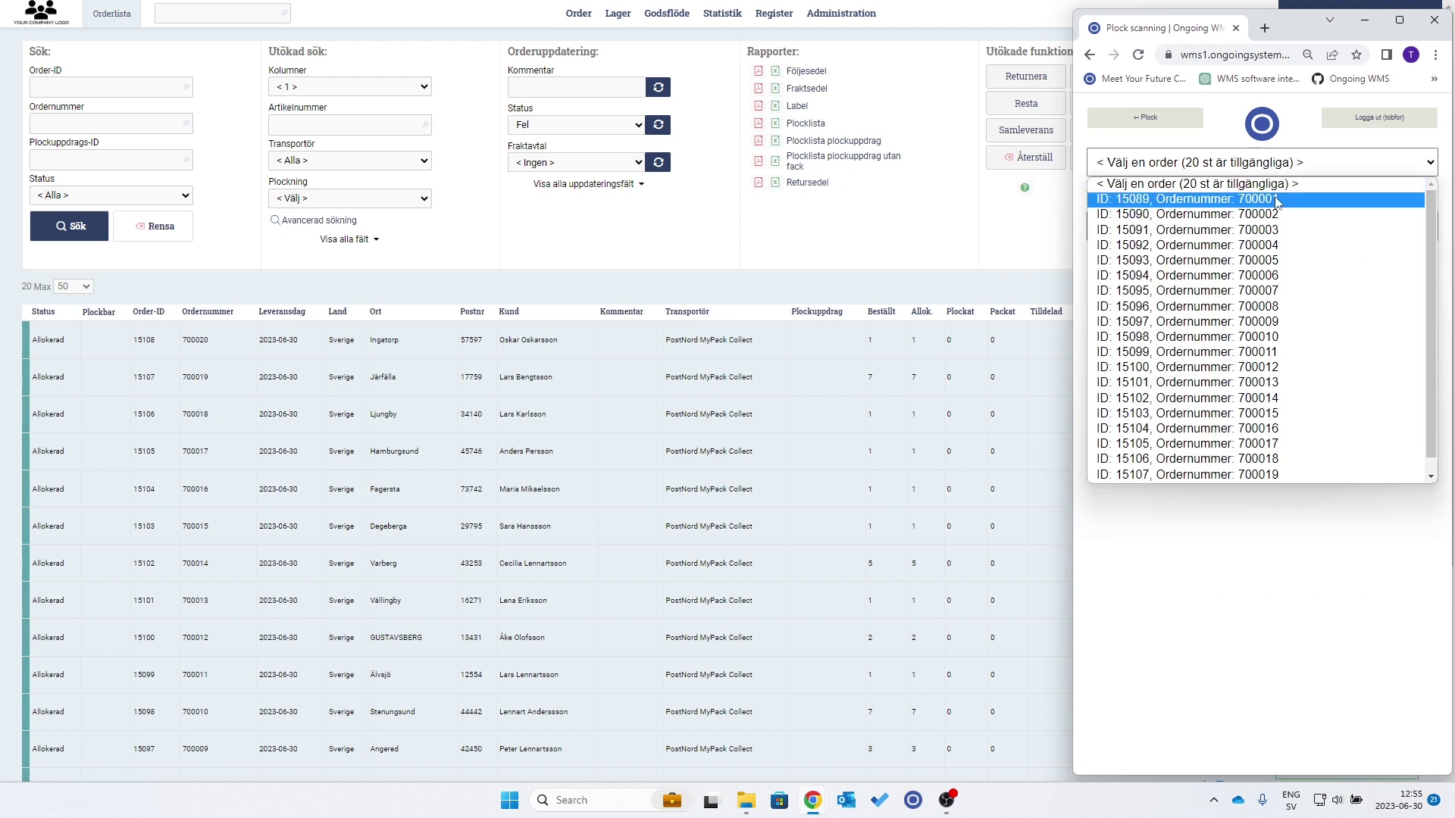
{"action": "left_click", "coordinate": [1276, 199]}
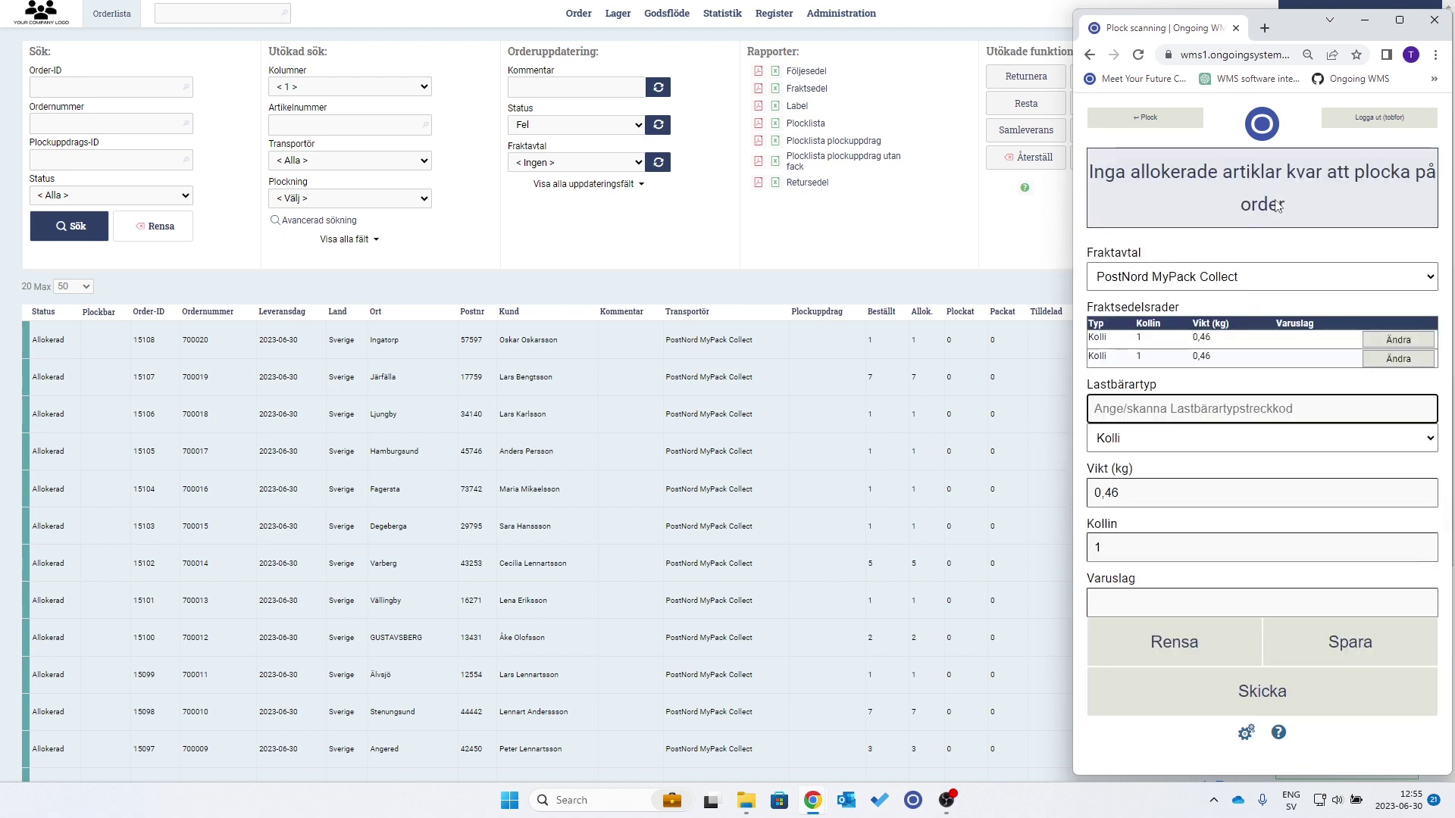
{"action": "left_click", "coordinate": [1159, 119]}
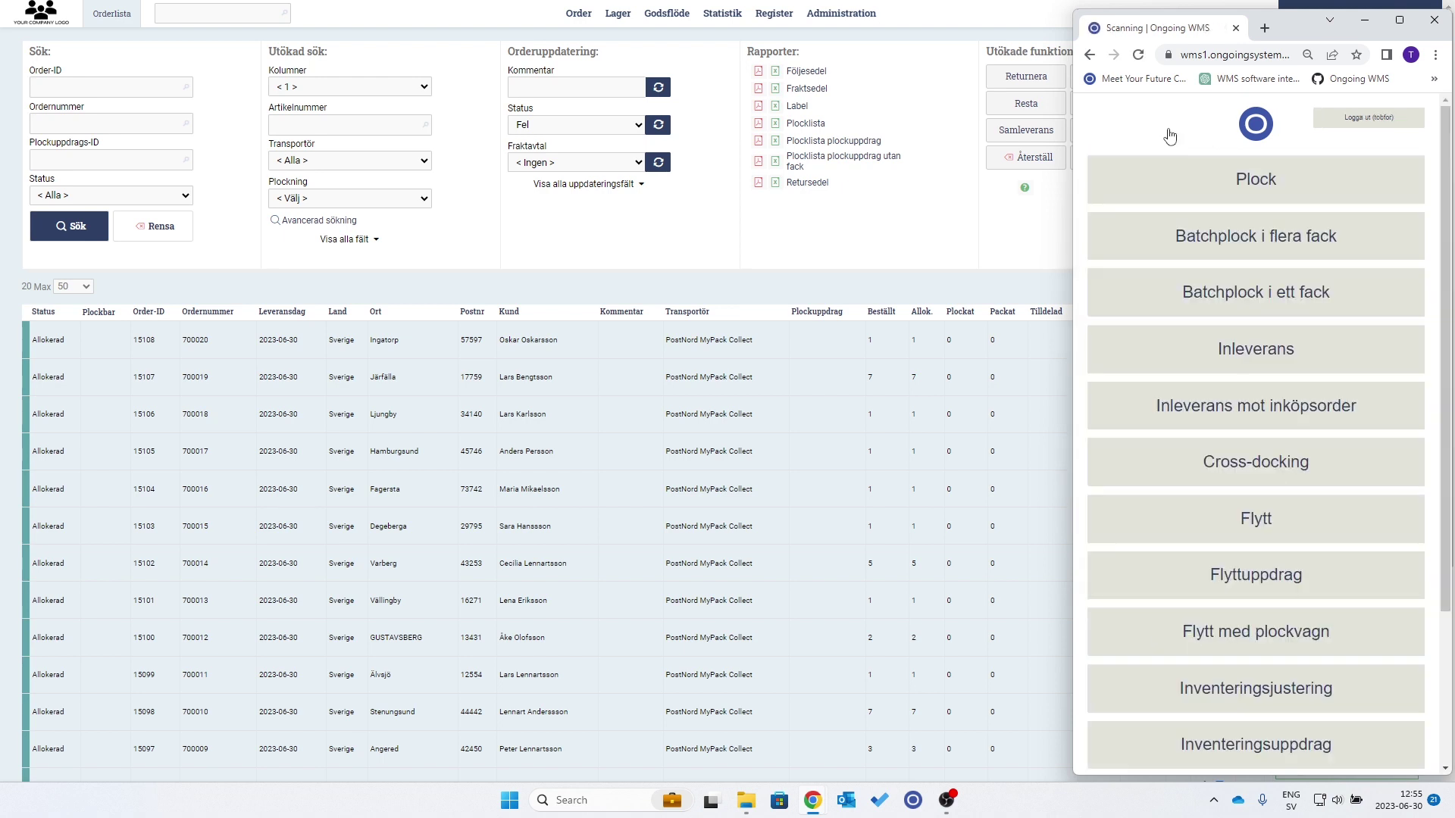
{"action": "left_click", "coordinate": [1269, 176]}
{"action": "left_click", "coordinate": [1270, 175]}
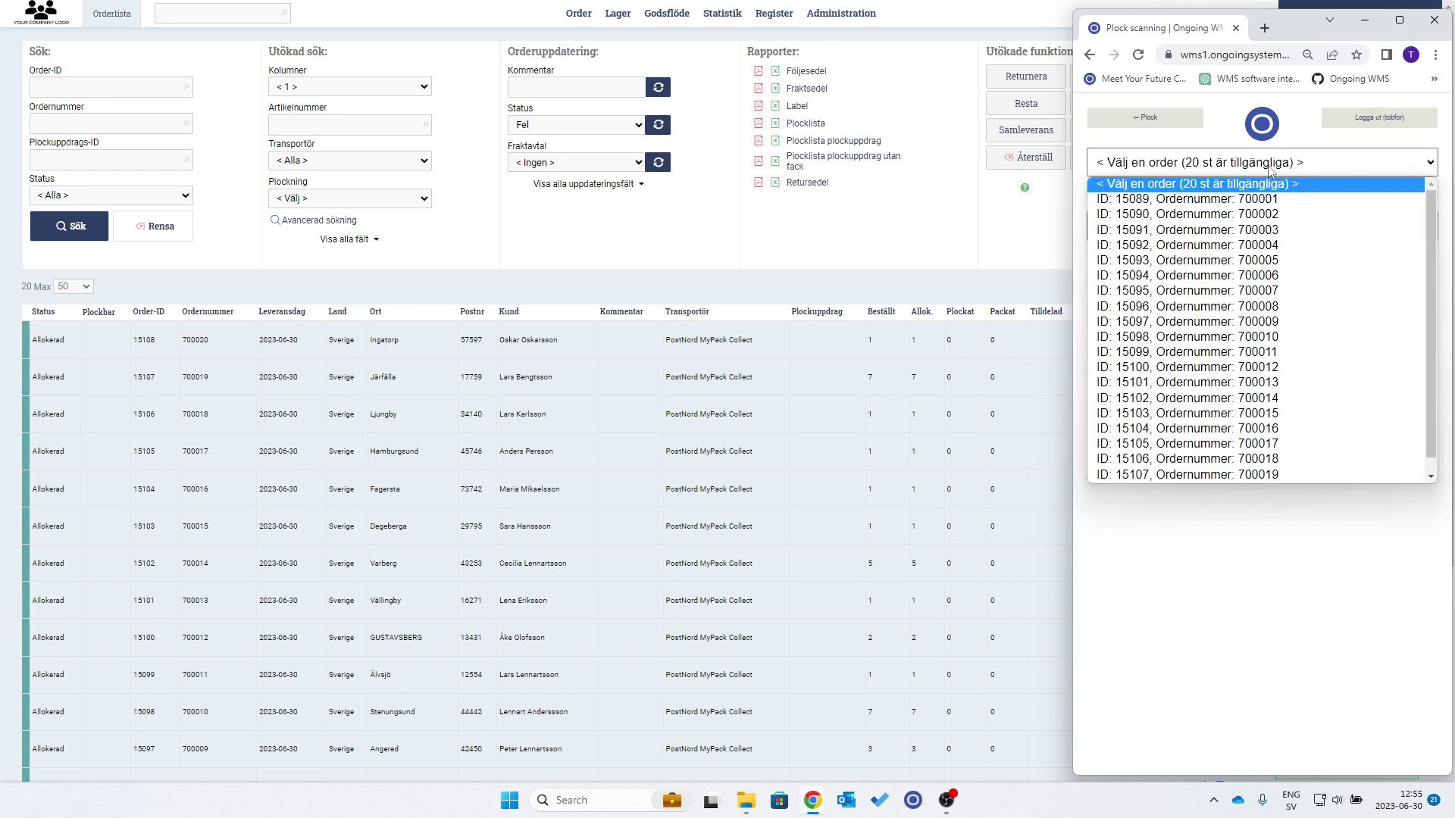
{"action": "left_click", "coordinate": [1272, 216]}
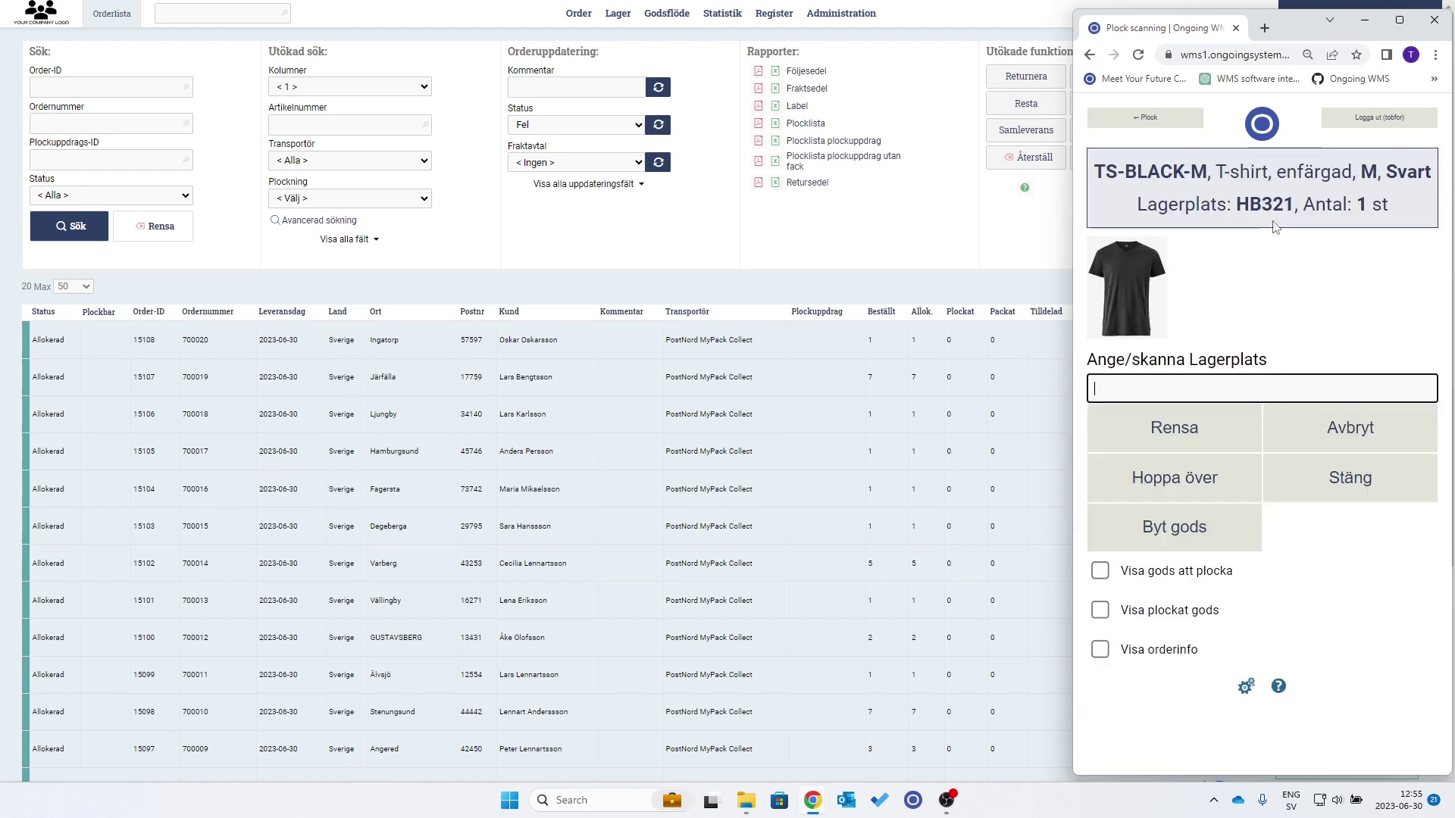
- Enter and confirm pick location HB321
{"action": "left_click_drag", "start_coordinate": [1290, 205], "coordinate": [1237, 205]}
{"action": "key", "text": "ctrl+c"}
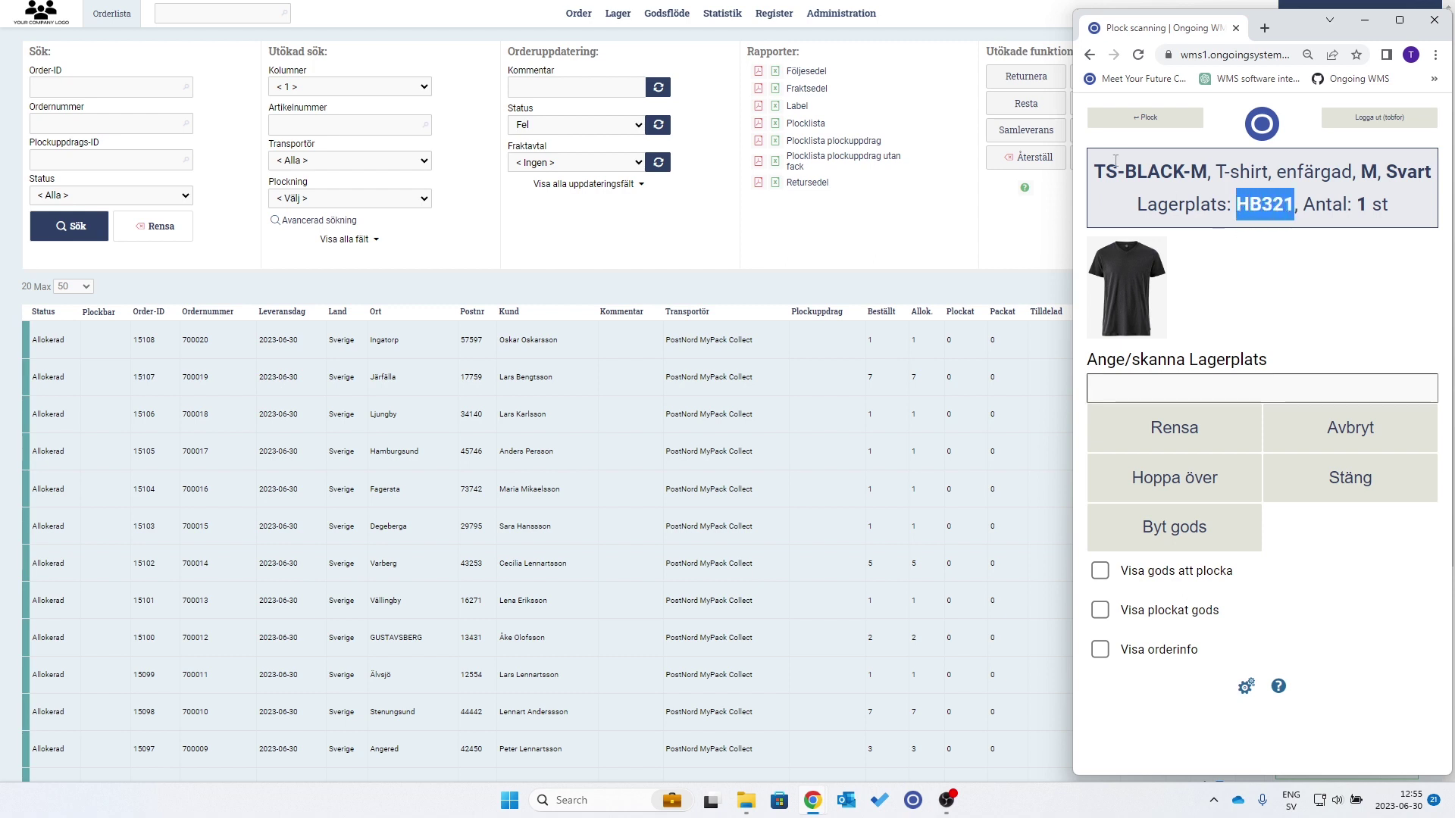
{"action": "left_click", "coordinate": [1215, 389]}
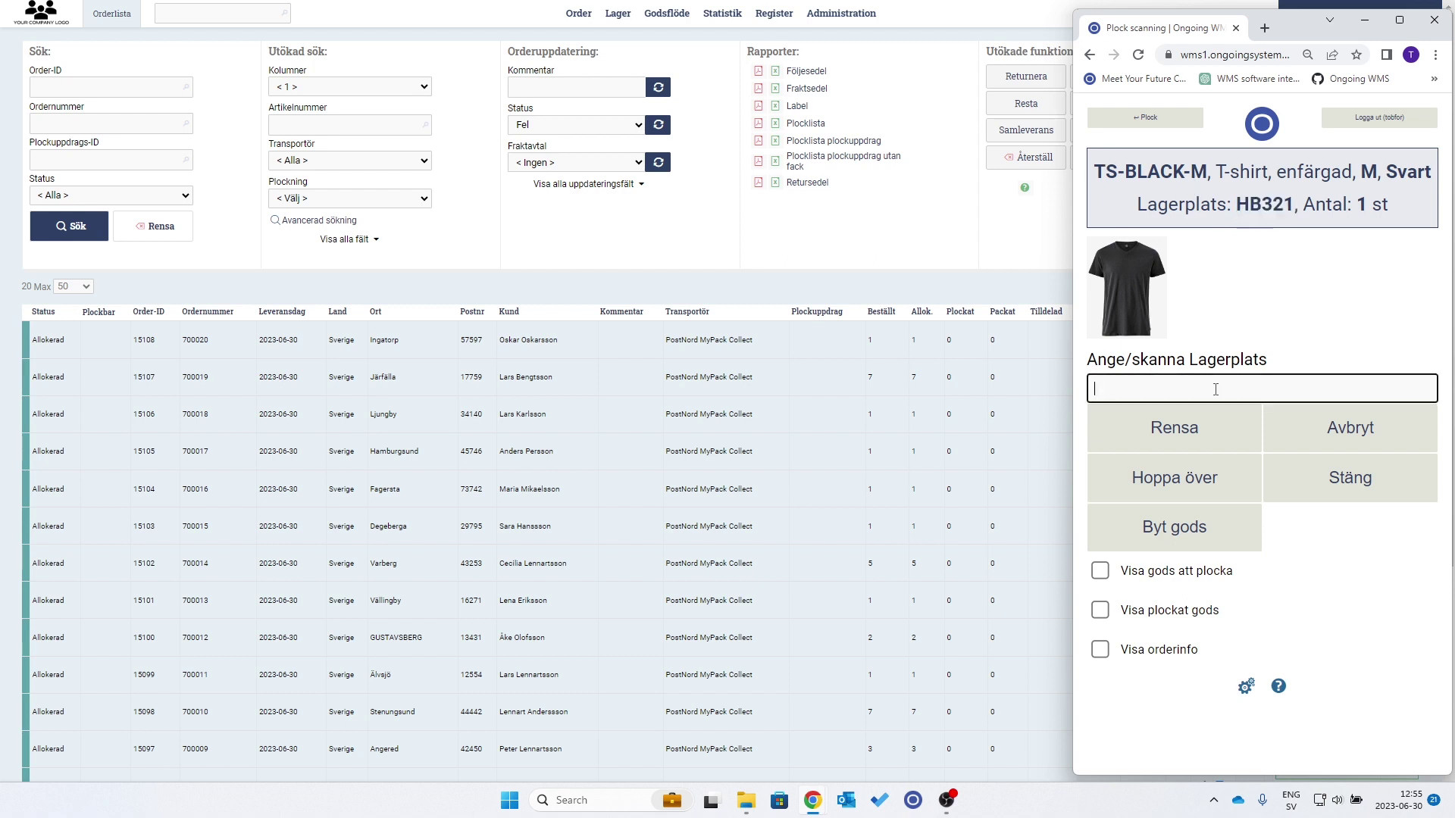
{"action": "key", "text": "ctrl+v"}
{"action": "key", "text": "Return"}
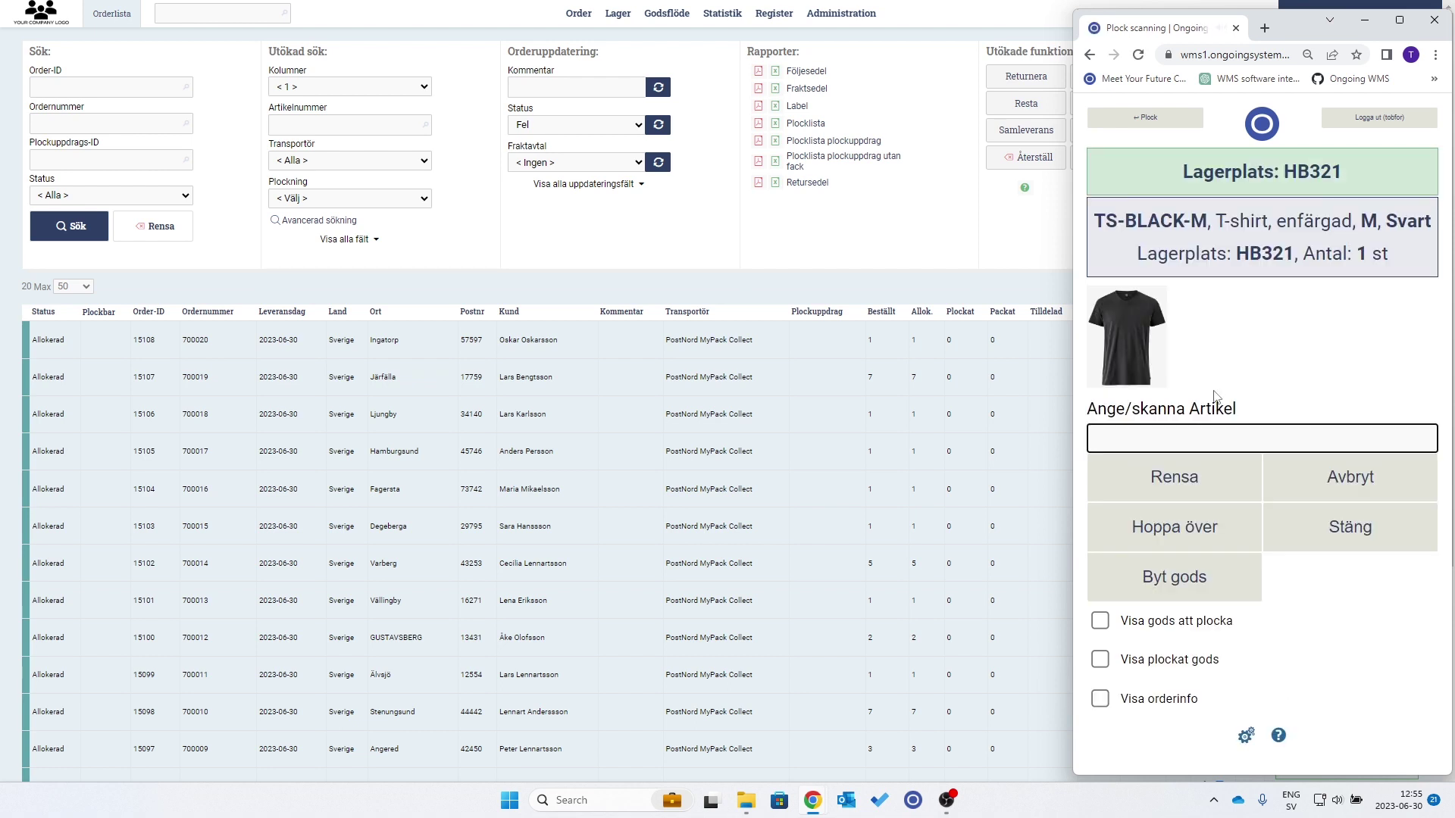
- Enter article TS-BLACK-M and confirm a picked quantity of 1
{"action": "left_click_drag", "start_coordinate": [1208, 225], "coordinate": [1097, 224]}
{"action": "key", "text": "ctrl+c"}
{"action": "left_click", "coordinate": [1228, 446]}
{"action": "key", "text": "ctrl+v"}
{"action": "key", "text": "Return"}
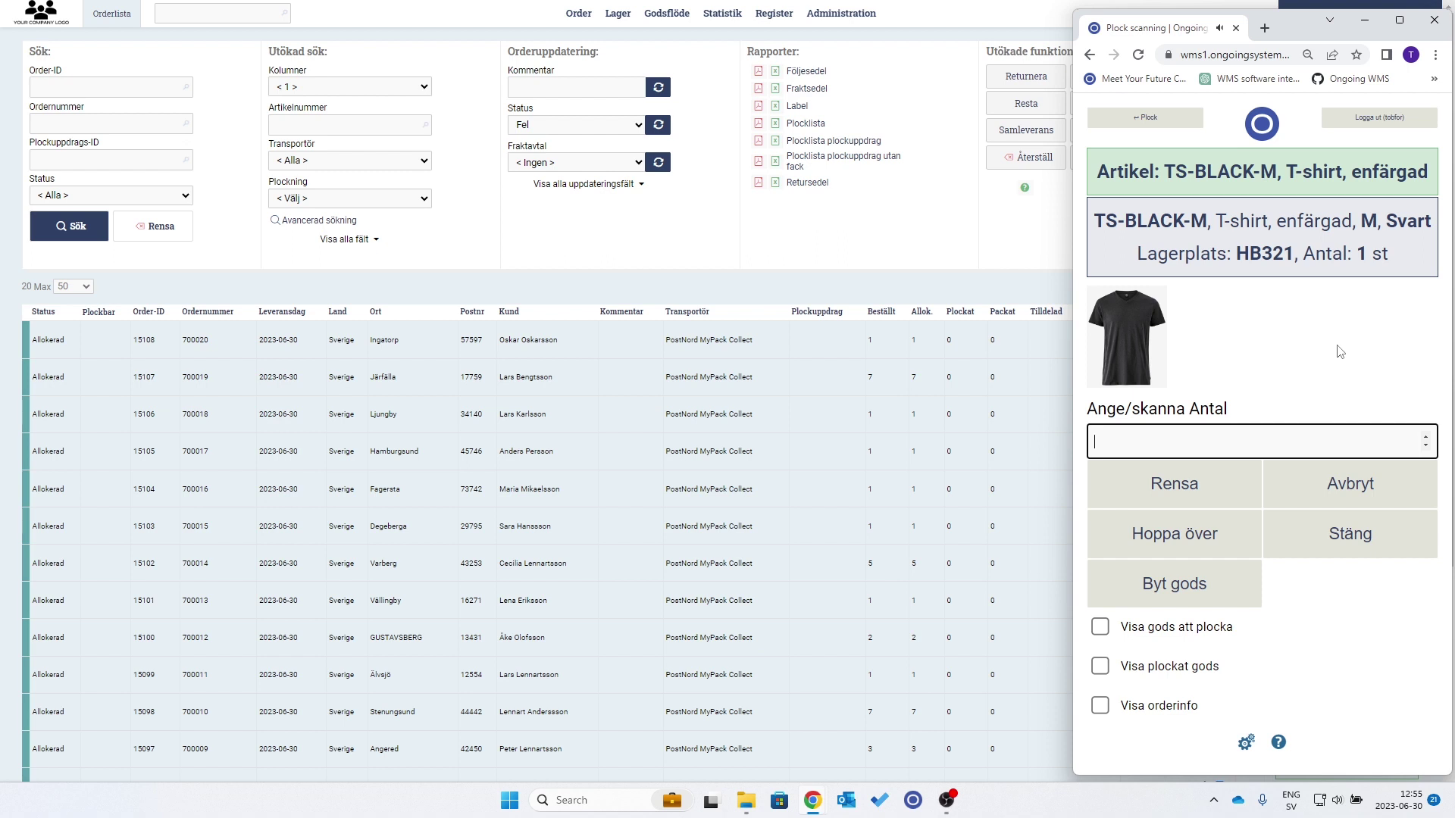
{"action": "type", "text": "1"}
{"action": "key", "text": "Return"}
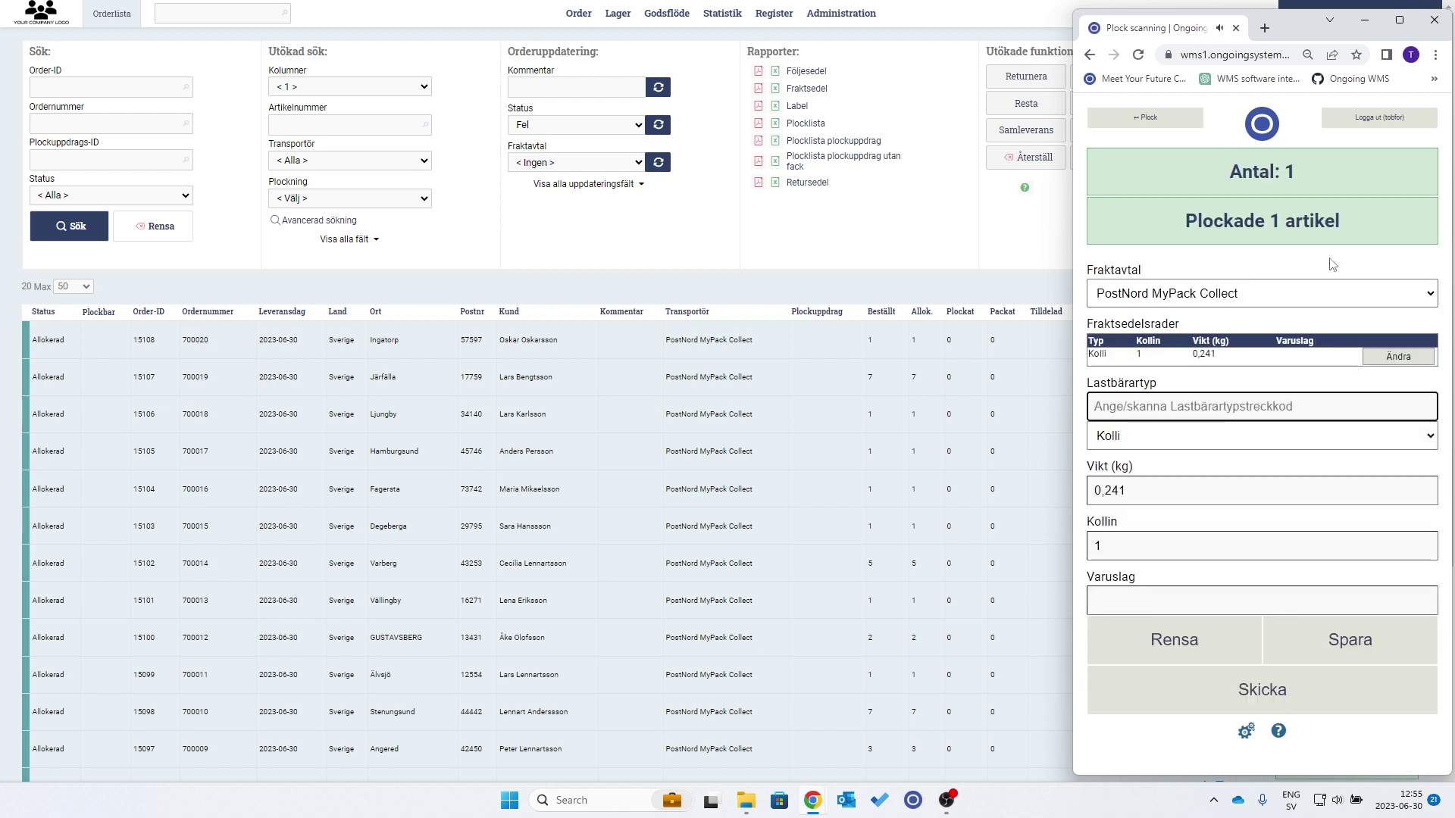
- Keep freight agreement PostNord MyPack Collect and send order 700002 with Skicka
{"action": "left_click", "coordinate": [1356, 301]}
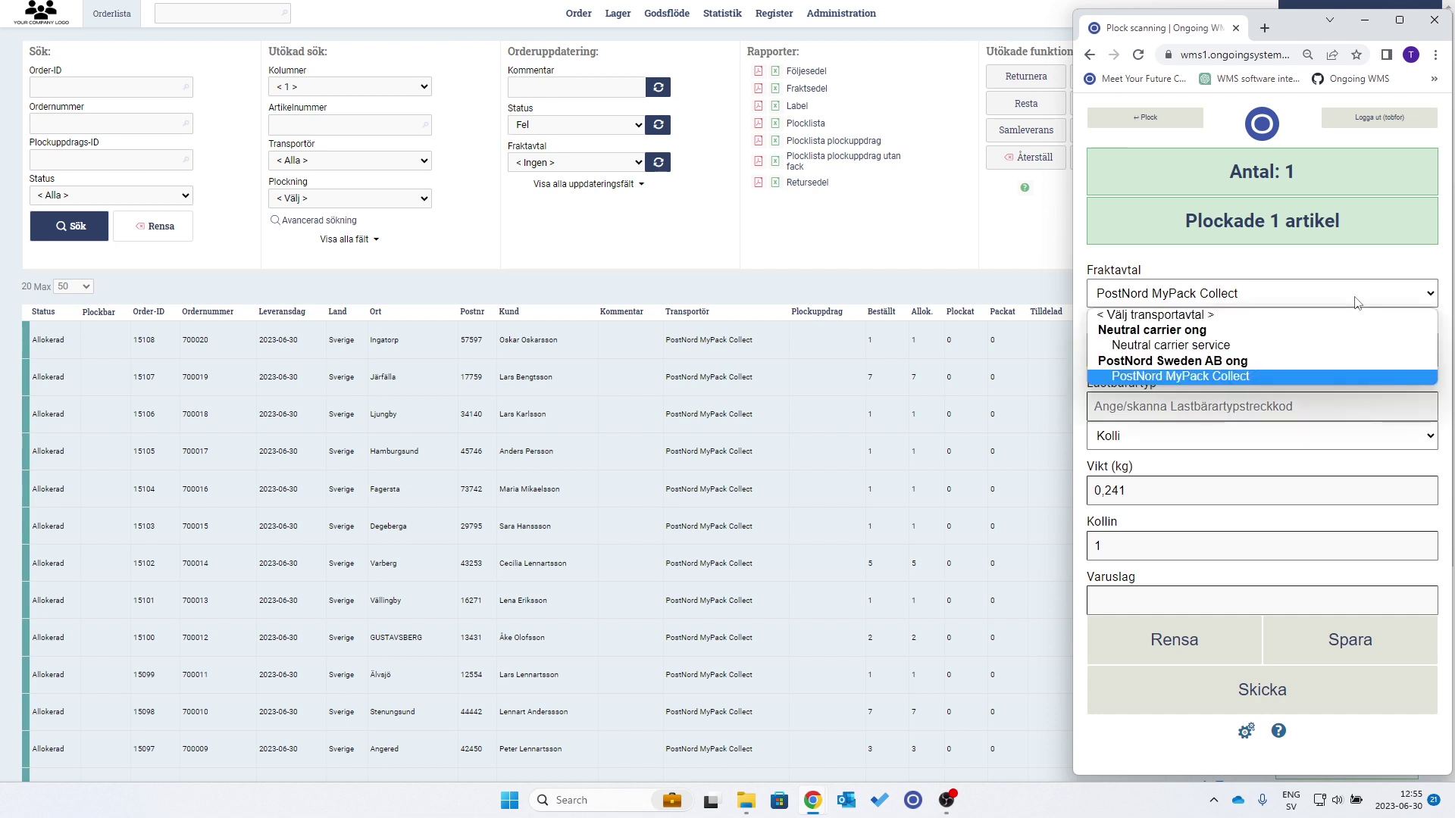
{"action": "left_click", "coordinate": [1309, 378]}
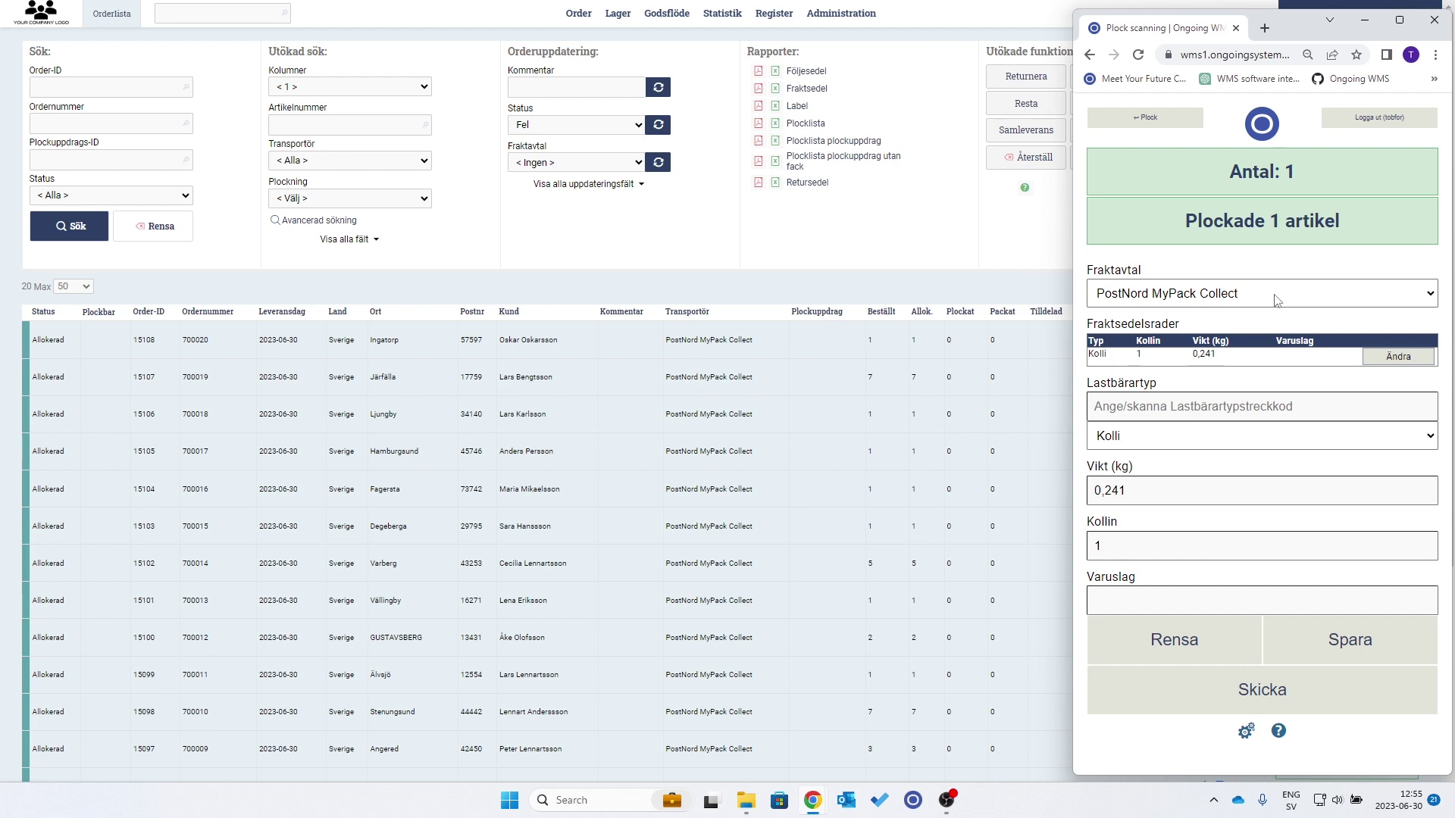
{"action": "left_click", "coordinate": [1303, 701]}
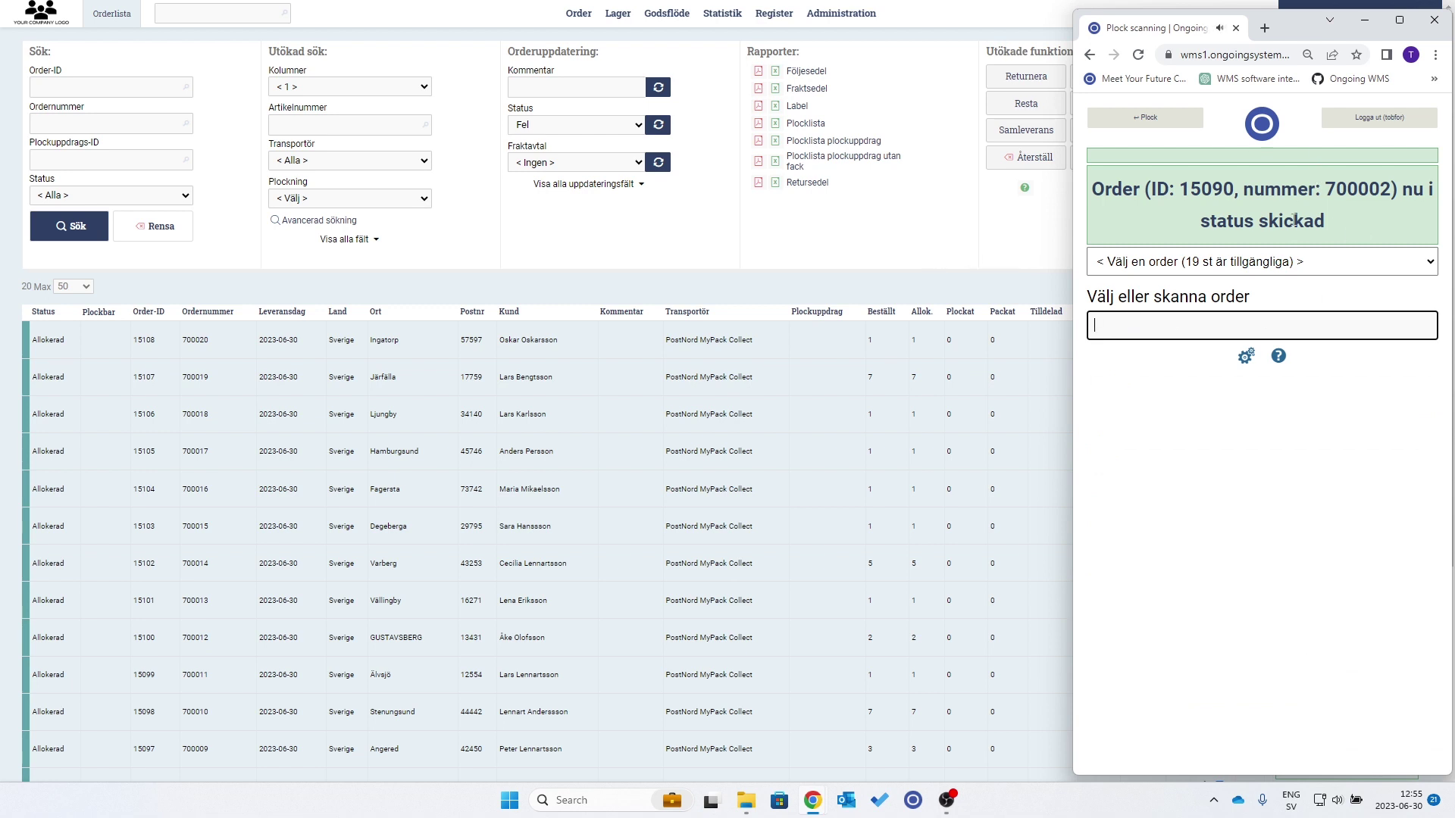
- Select order 700002, view its Följesedel delivery note PDF, then close it
{"action": "left_click", "coordinate": [877, 265]}
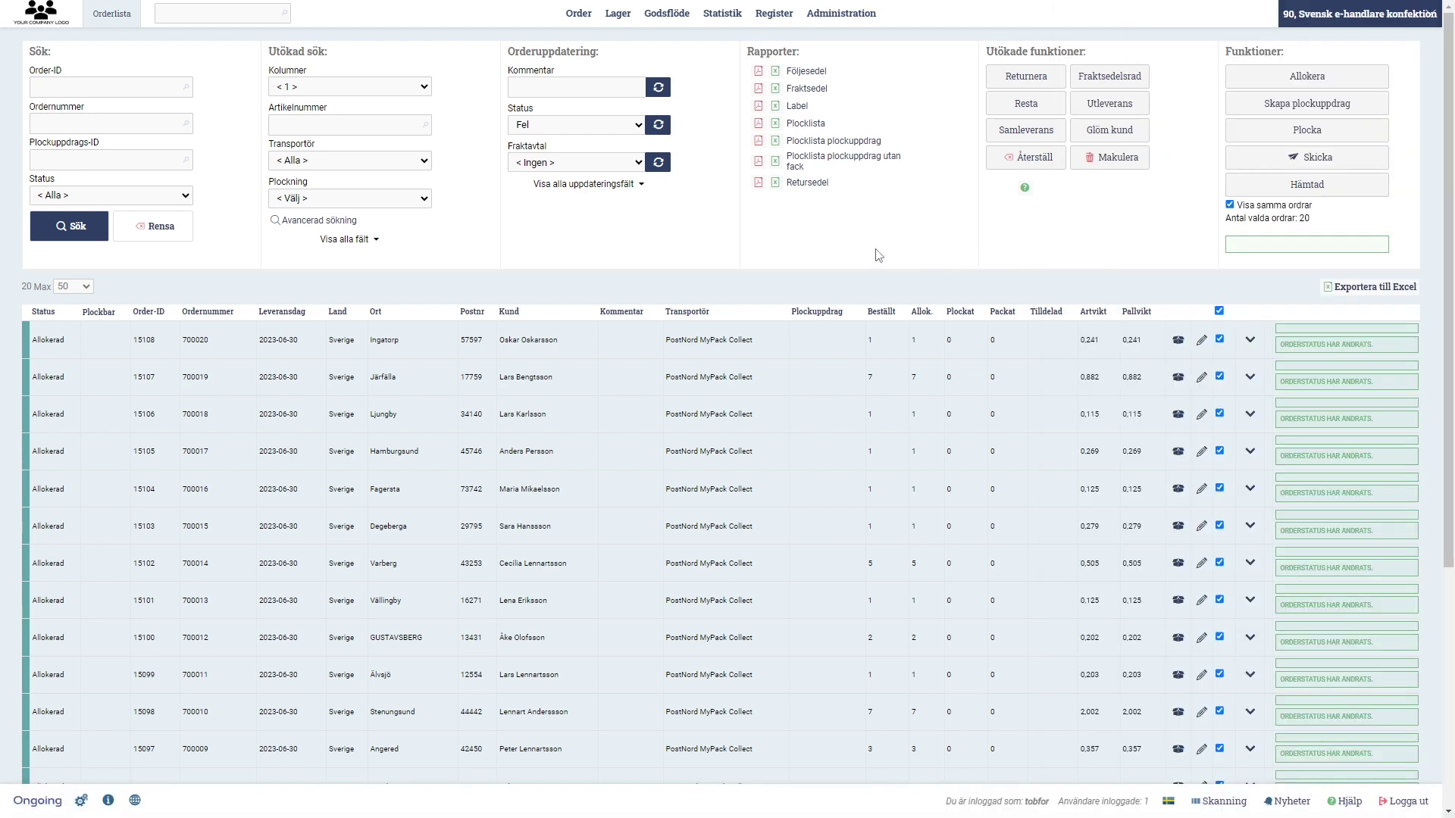
{"action": "scroll", "coordinate": [879, 261], "scroll_direction": "down", "scroll_amount": 3}
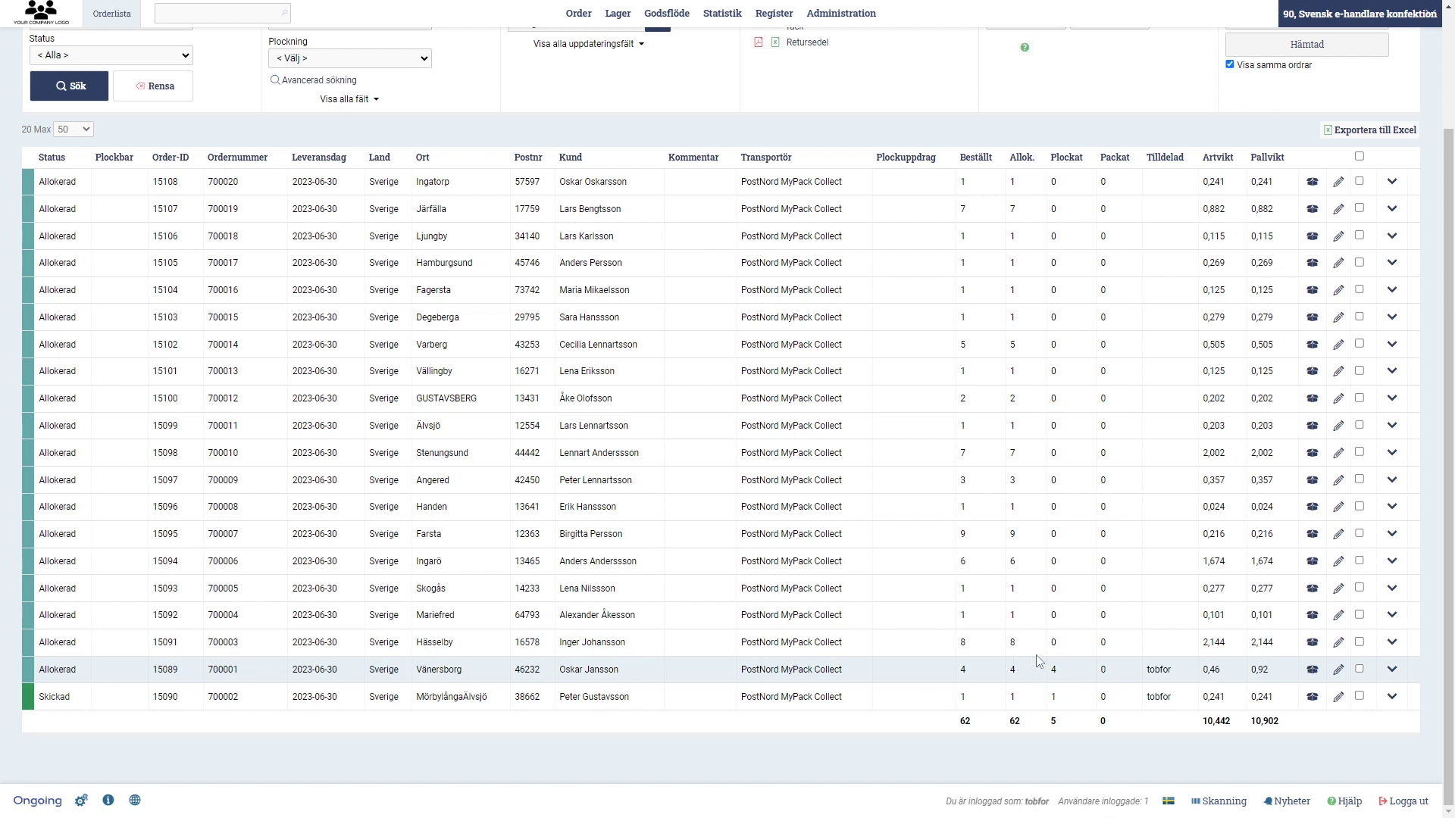
{"action": "left_click", "coordinate": [1362, 698]}
{"action": "scroll", "coordinate": [1084, 465], "scroll_direction": "up", "scroll_amount": 3}
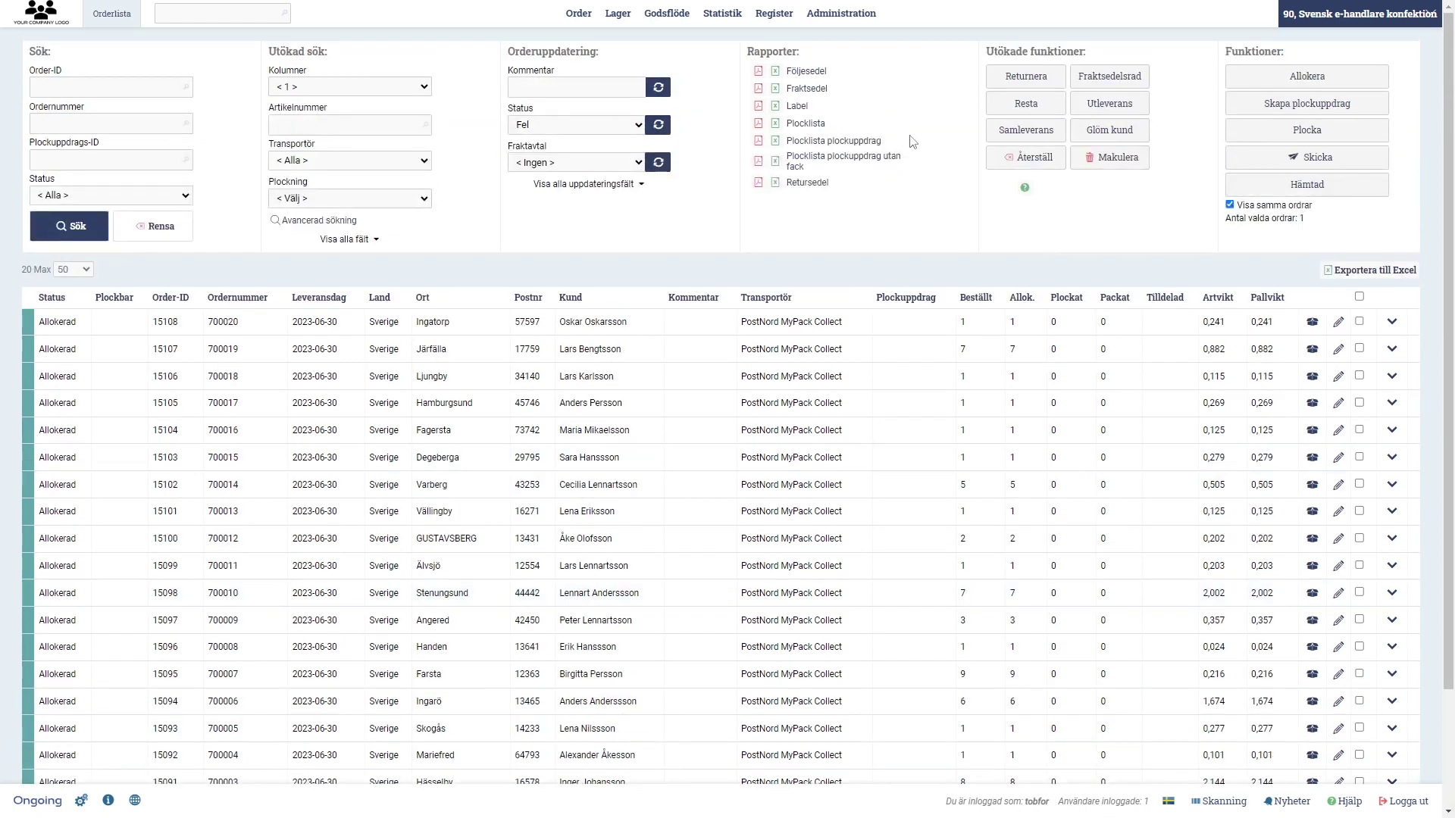
{"action": "left_click", "coordinate": [810, 71]}
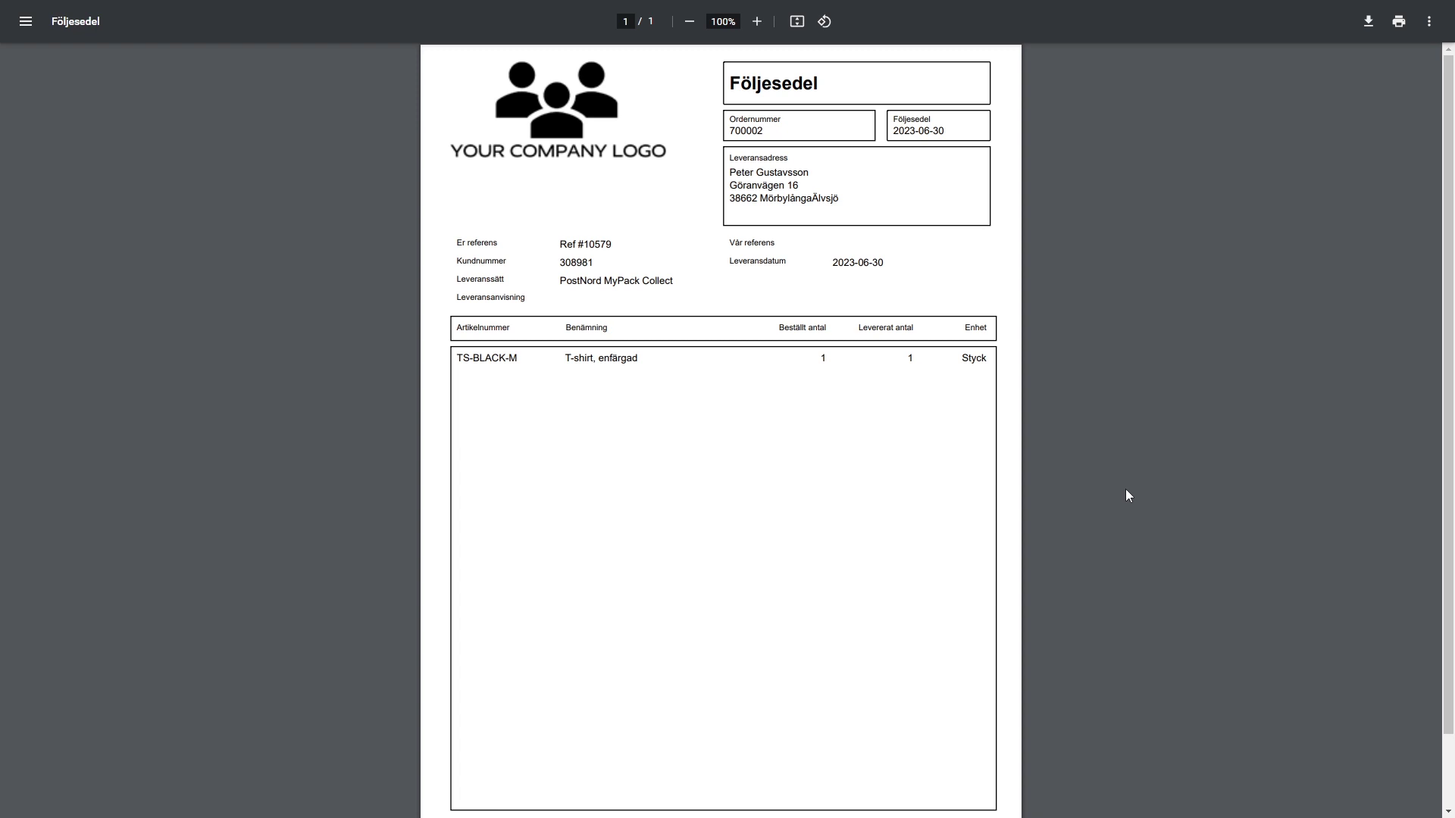
{"action": "key", "text": "ctrl+w"}
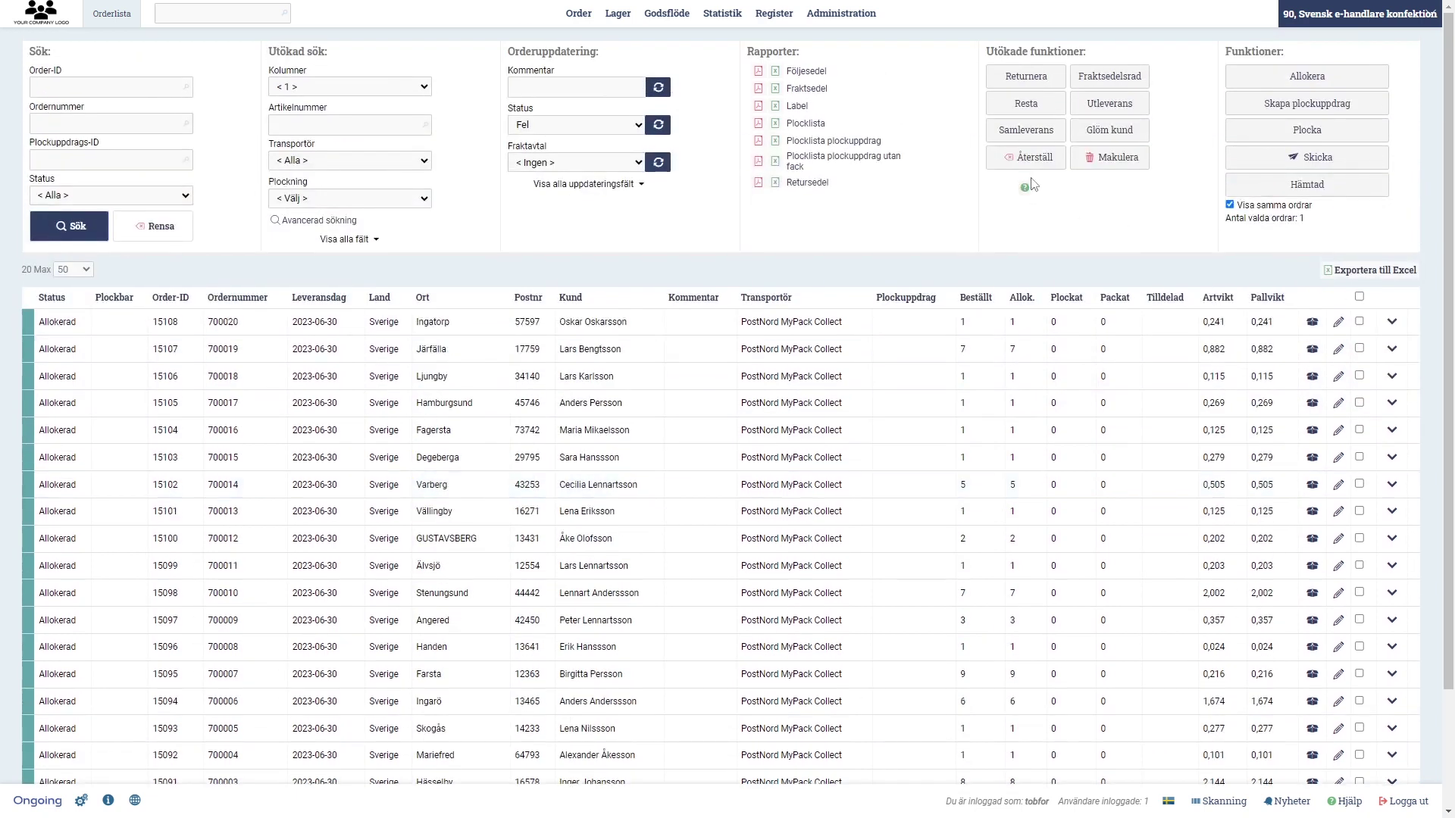
- Download the Label for order 700002 and open the PostNord label PDF from its Filer panel
{"action": "left_click", "coordinate": [805, 114]}
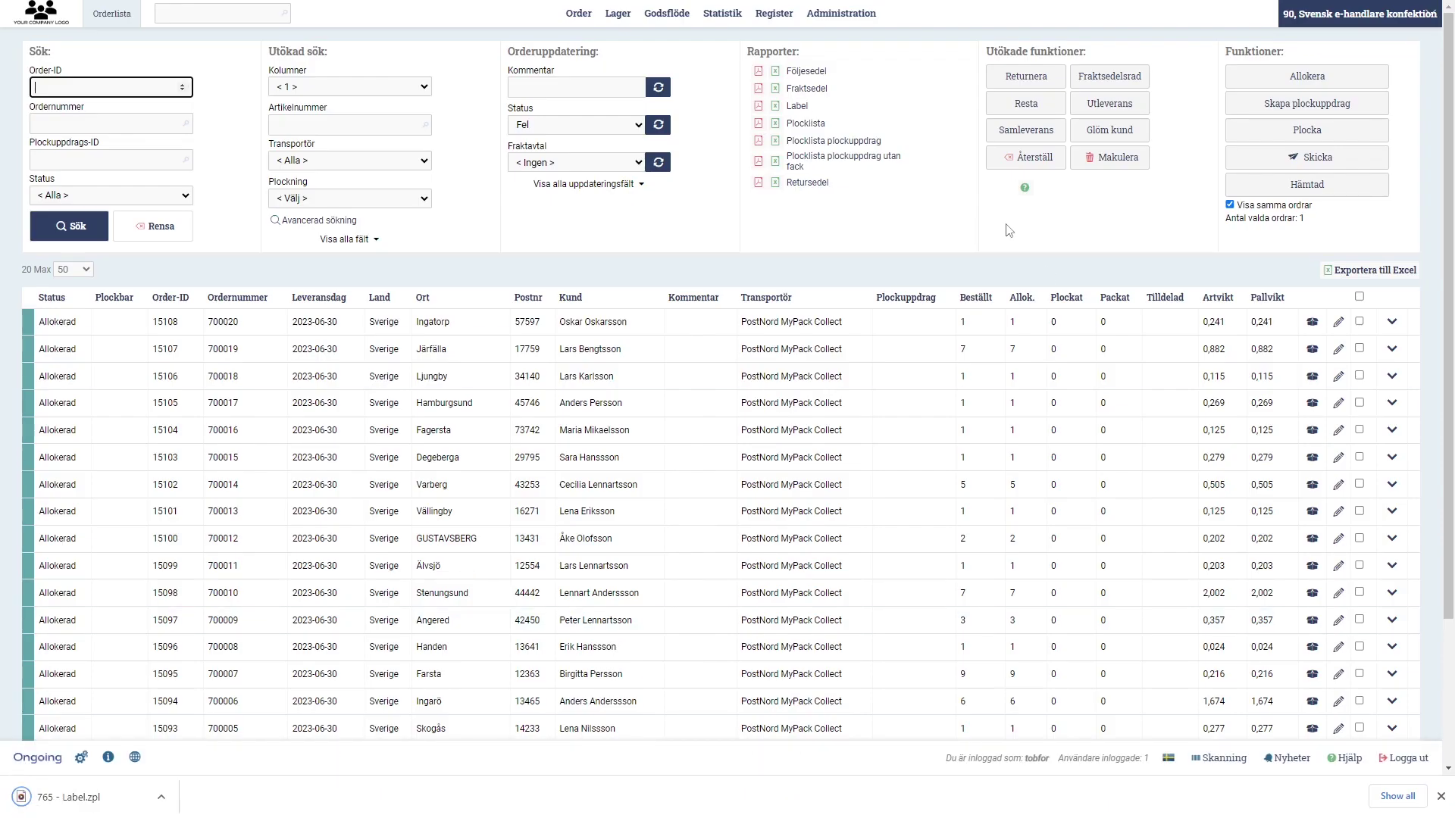
{"action": "scroll", "coordinate": [1009, 230], "scroll_direction": "down", "scroll_amount": 3}
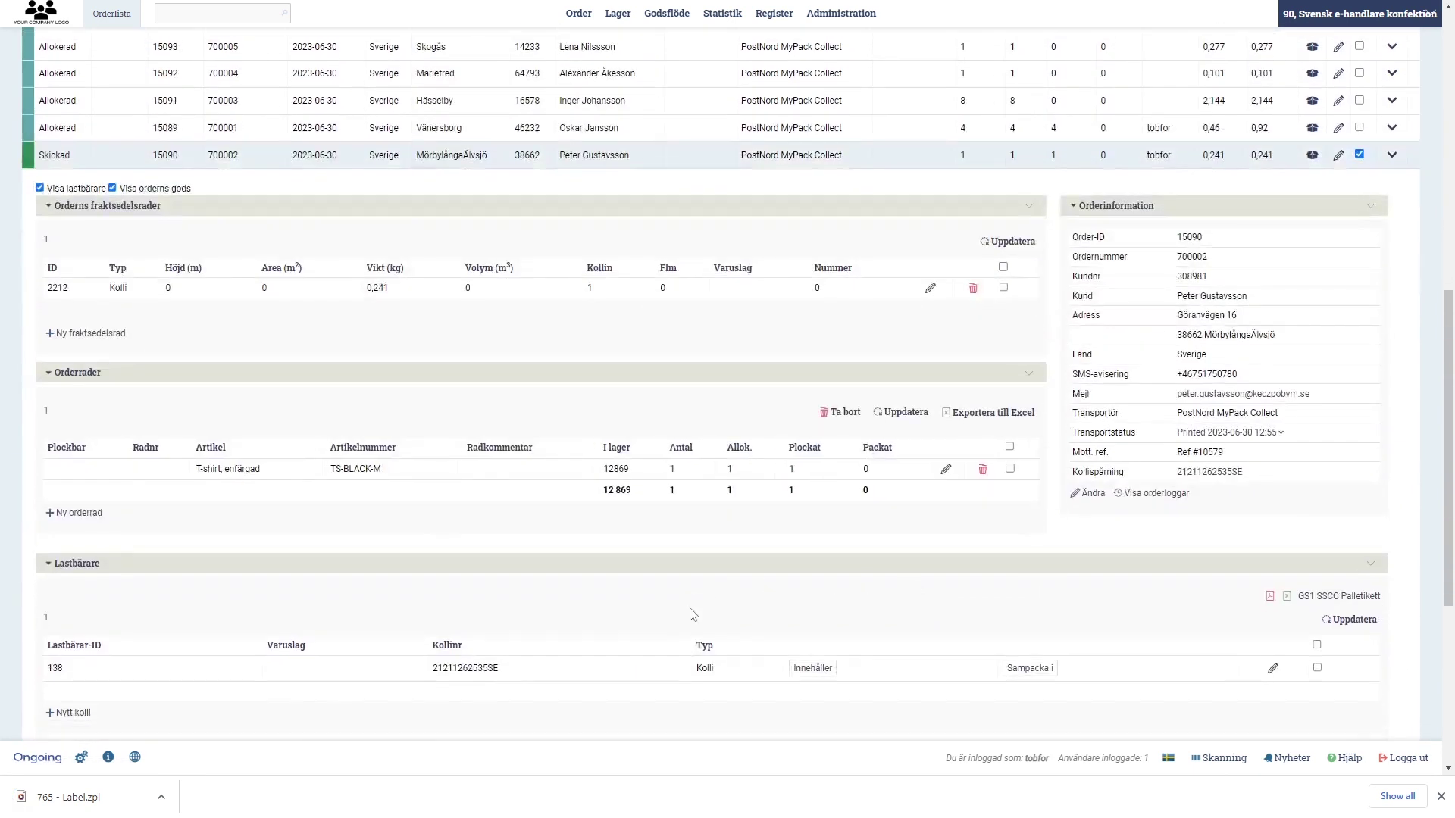
{"action": "scroll", "coordinate": [1014, 615], "scroll_direction": "down", "scroll_amount": 5}
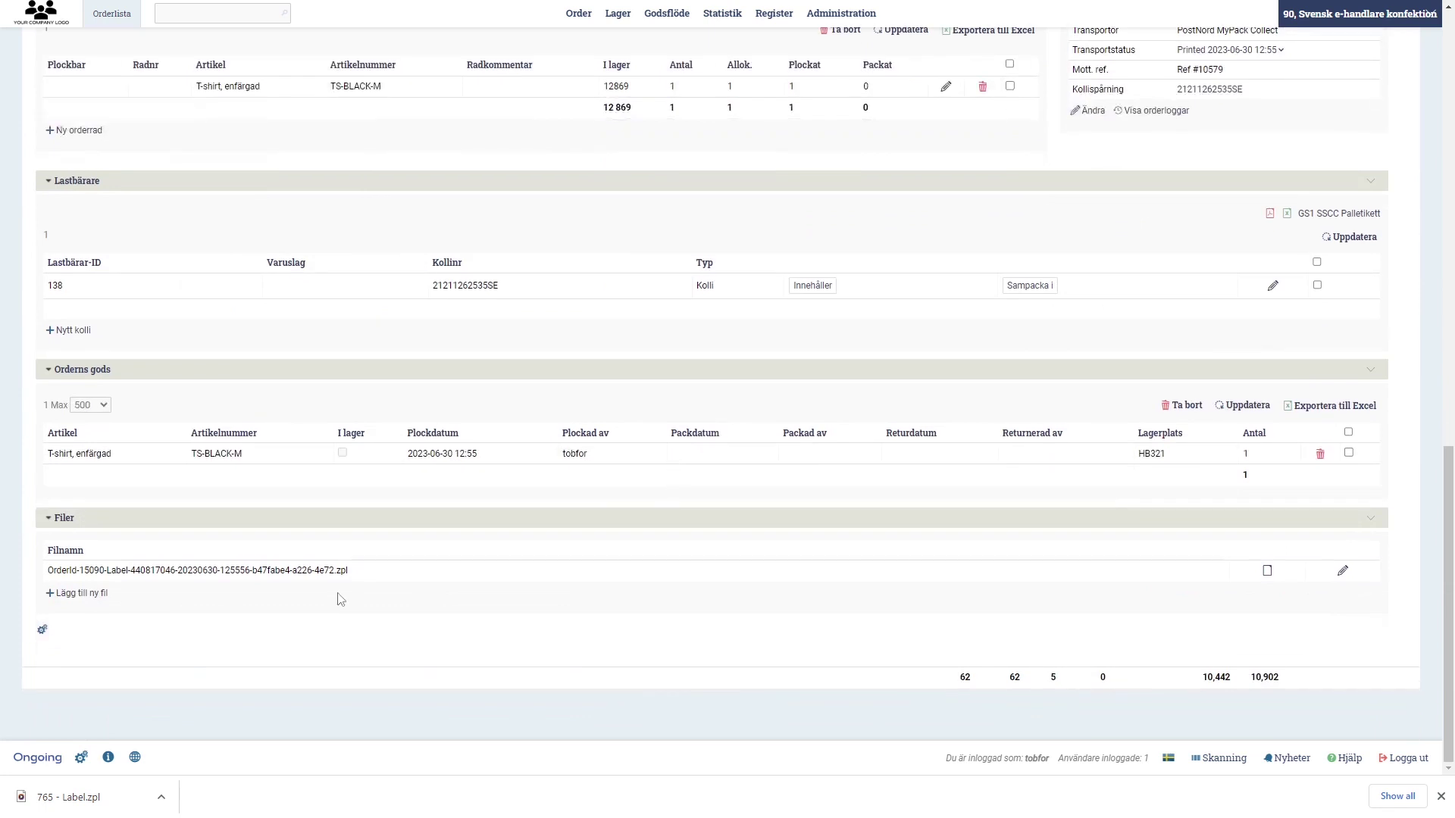
{"action": "left_click", "coordinate": [1149, 564]}
{"action": "left_click", "coordinate": [90, 797]}
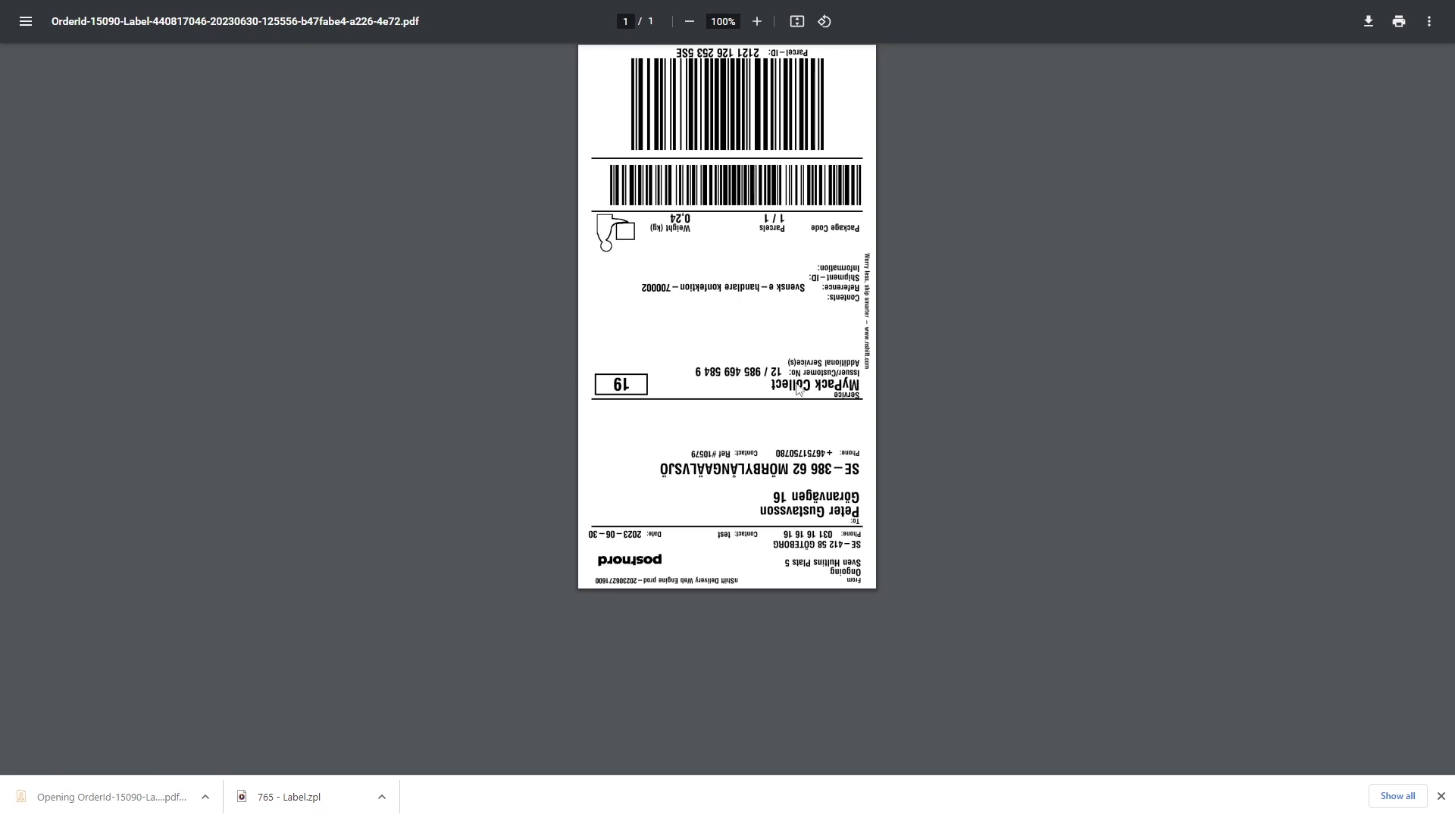
- Rotate the PostNord label PDF upright, inspect it, then close it
{"action": "double_click", "coordinate": [824, 21]}
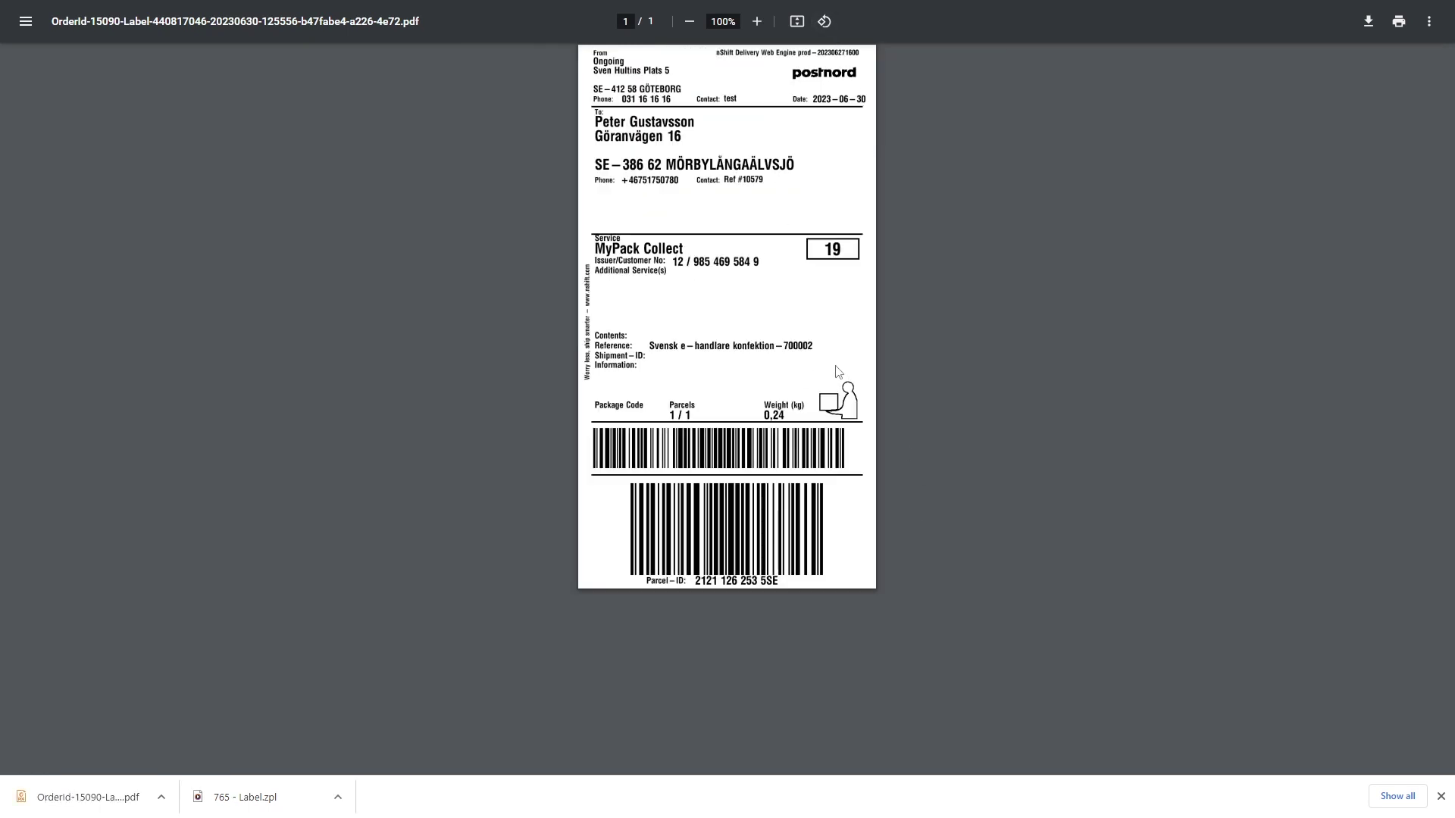
{"action": "scroll", "coordinate": [873, 335], "scroll_direction": "up", "scroll_amount": 1}
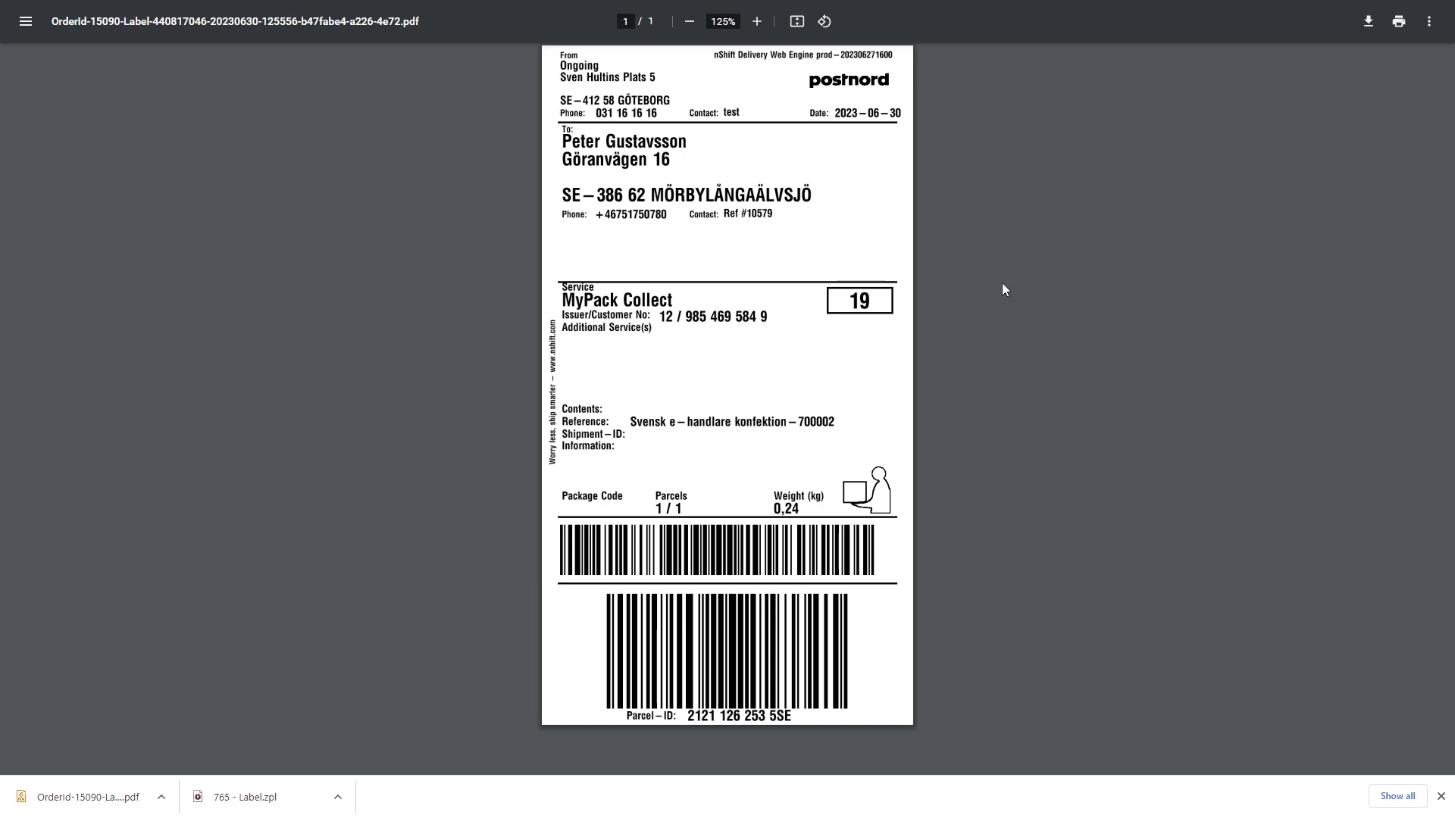
{"action": "key", "text": "ctrl+w"}
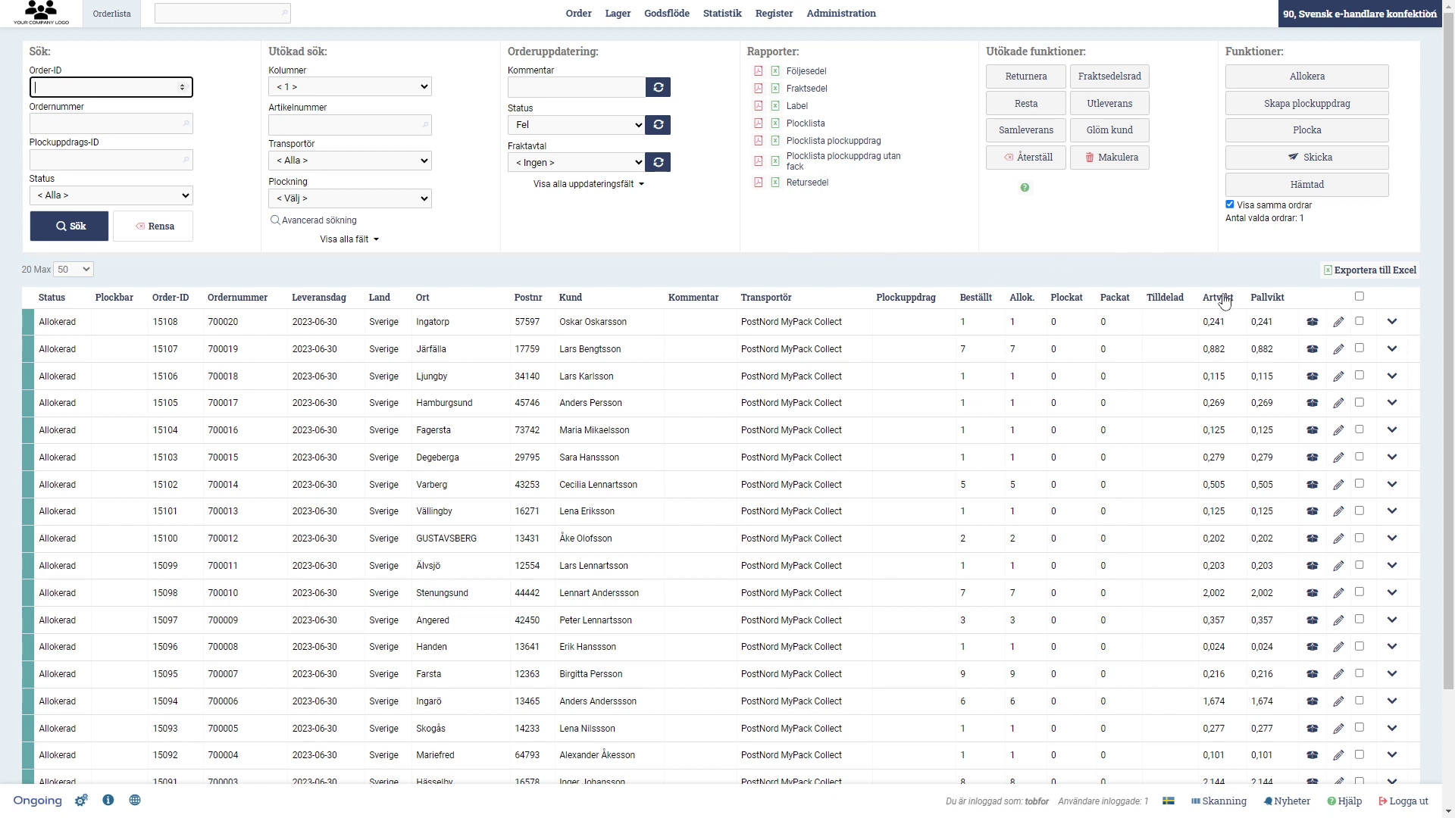
- Swap order 700002 for orders 700014 and 700019 and create pick assignment 66 from them
{"action": "scroll", "coordinate": [1220, 303], "scroll_direction": "down", "scroll_amount": 2}
{"action": "left_click", "coordinate": [1358, 697]}
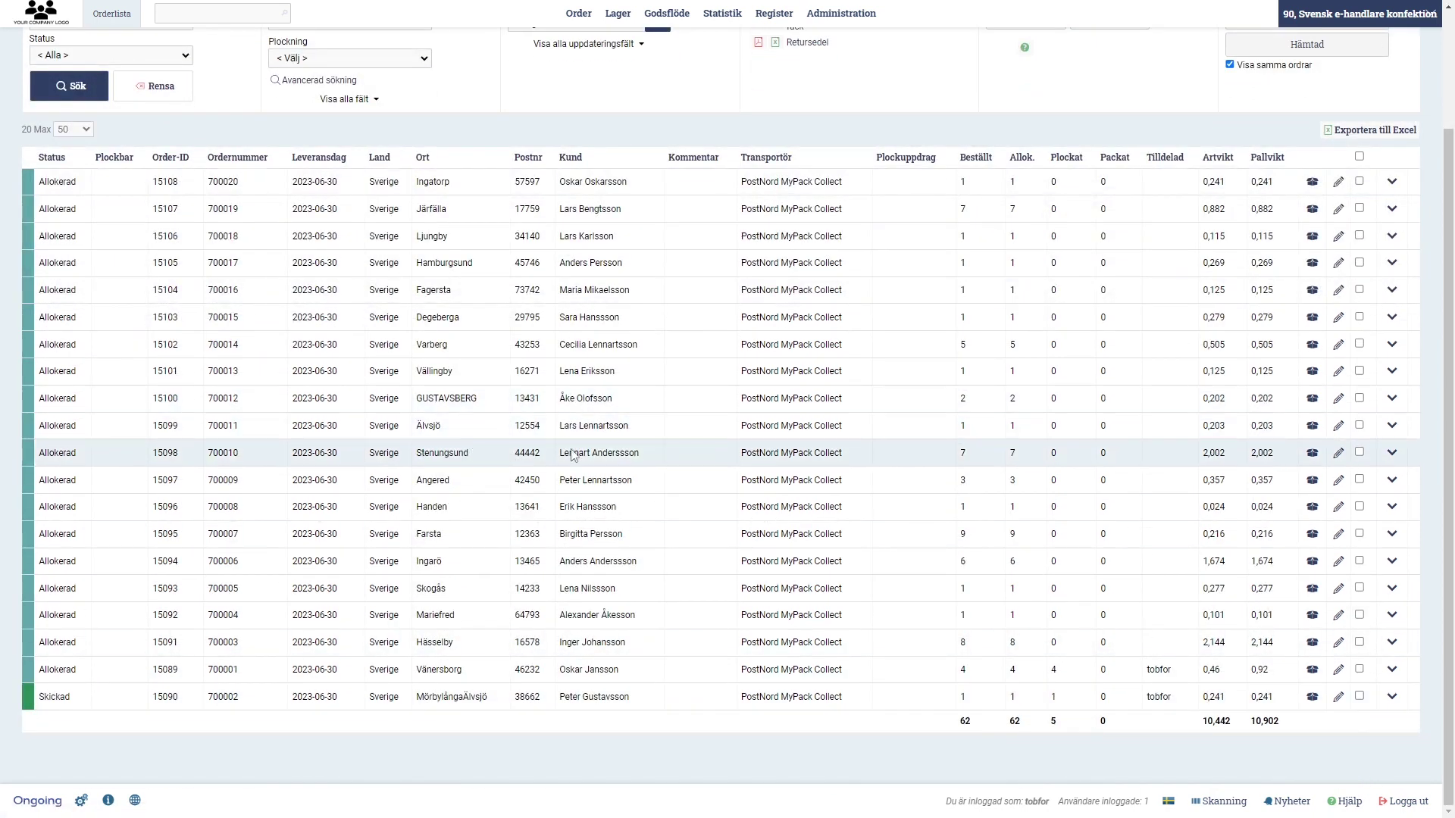
{"action": "scroll", "coordinate": [1257, 228], "scroll_direction": "up", "scroll_amount": 1}
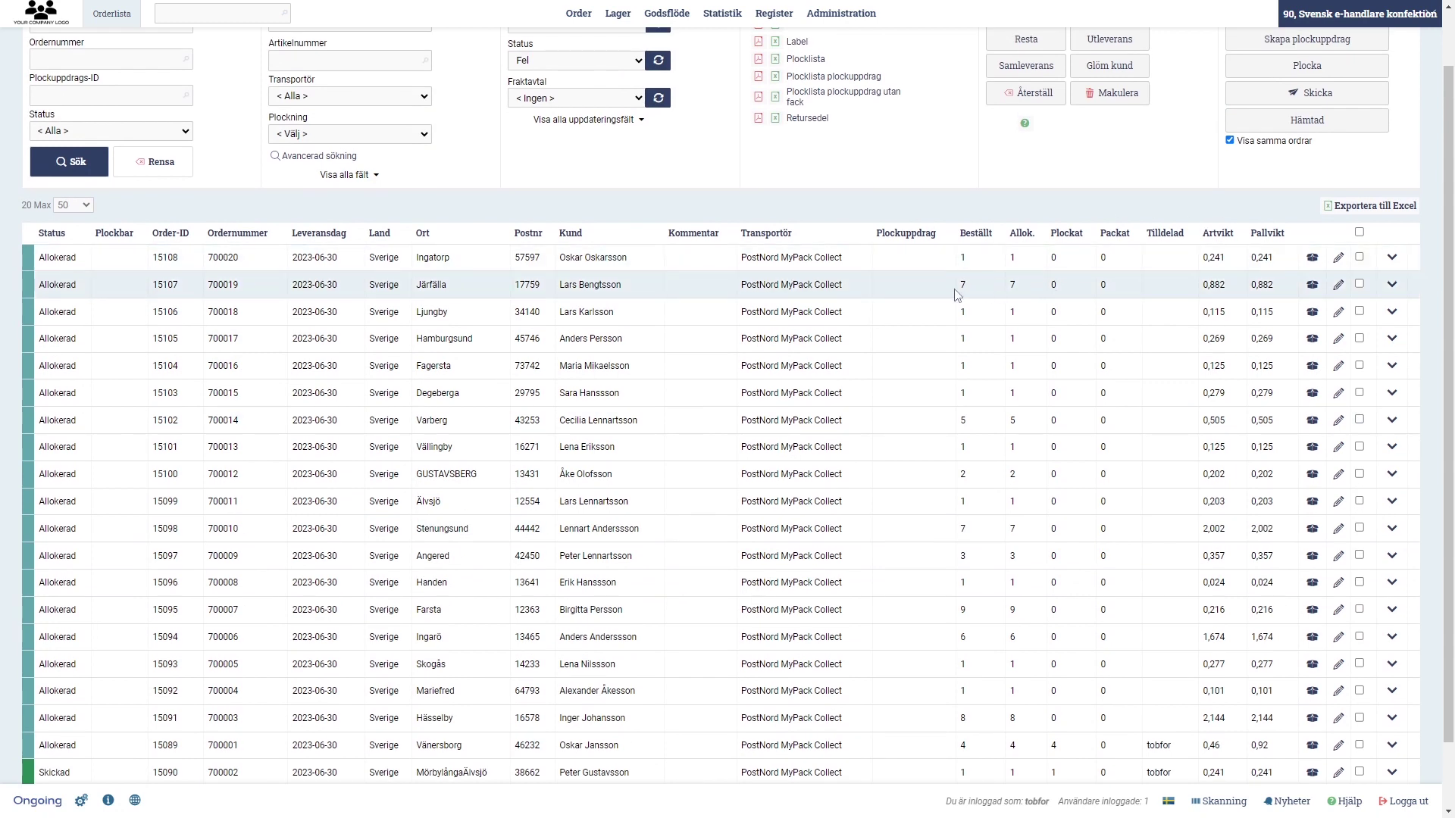
{"action": "left_click", "coordinate": [1358, 420]}
{"action": "left_click", "coordinate": [1358, 285]}
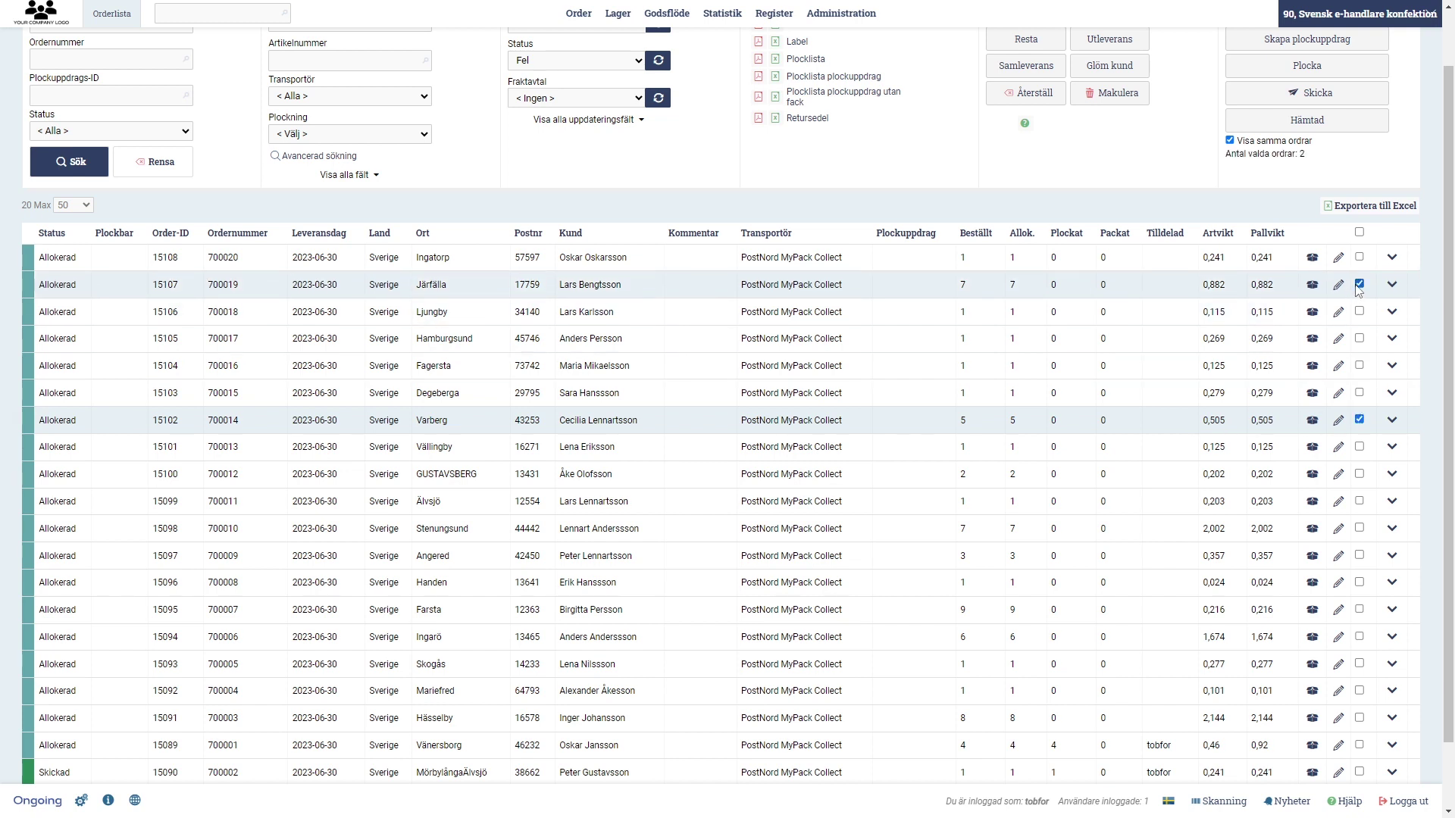
{"action": "scroll", "coordinate": [1241, 398], "scroll_direction": "up", "scroll_amount": 1}
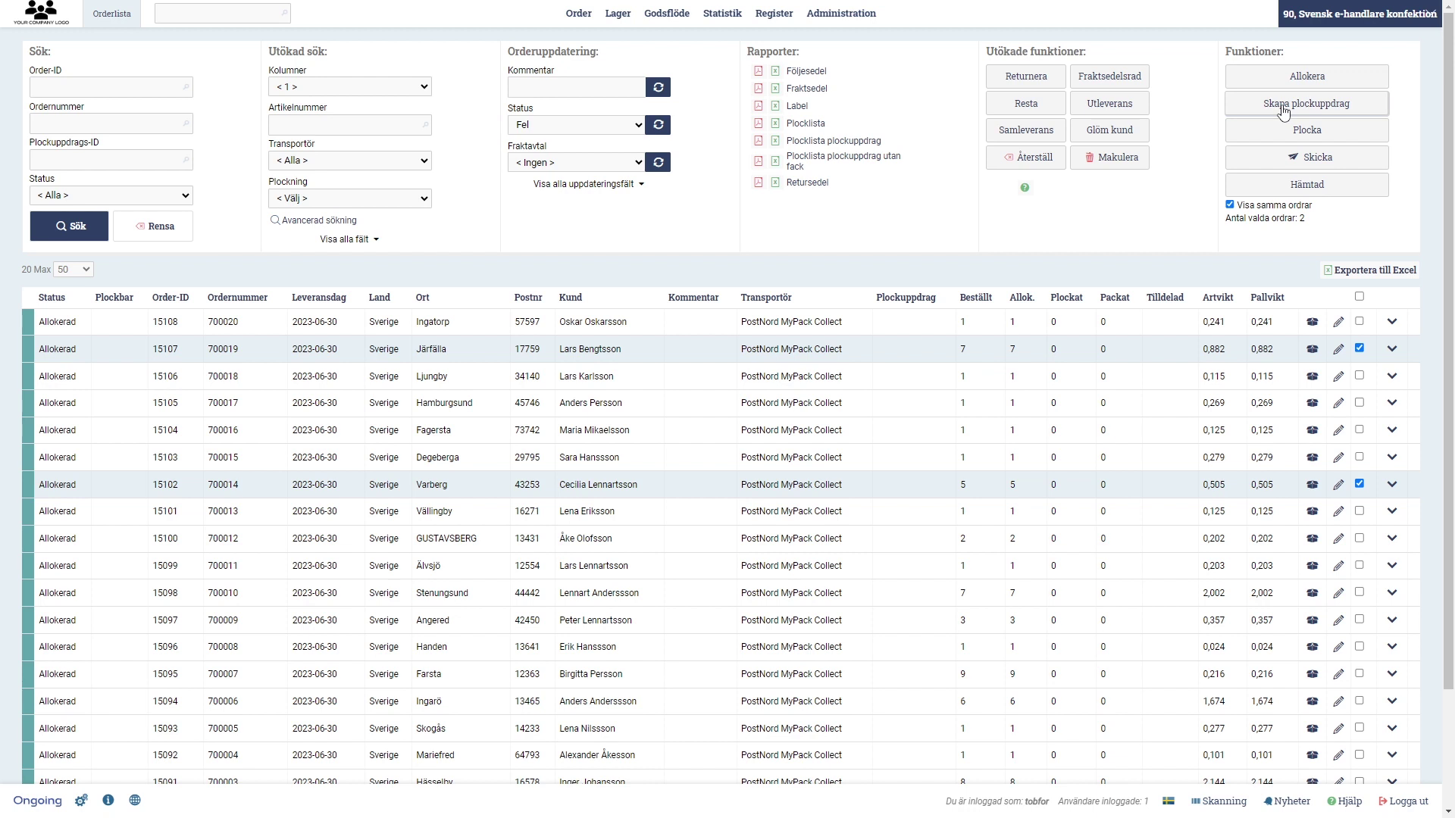
{"action": "left_click", "coordinate": [1283, 111]}
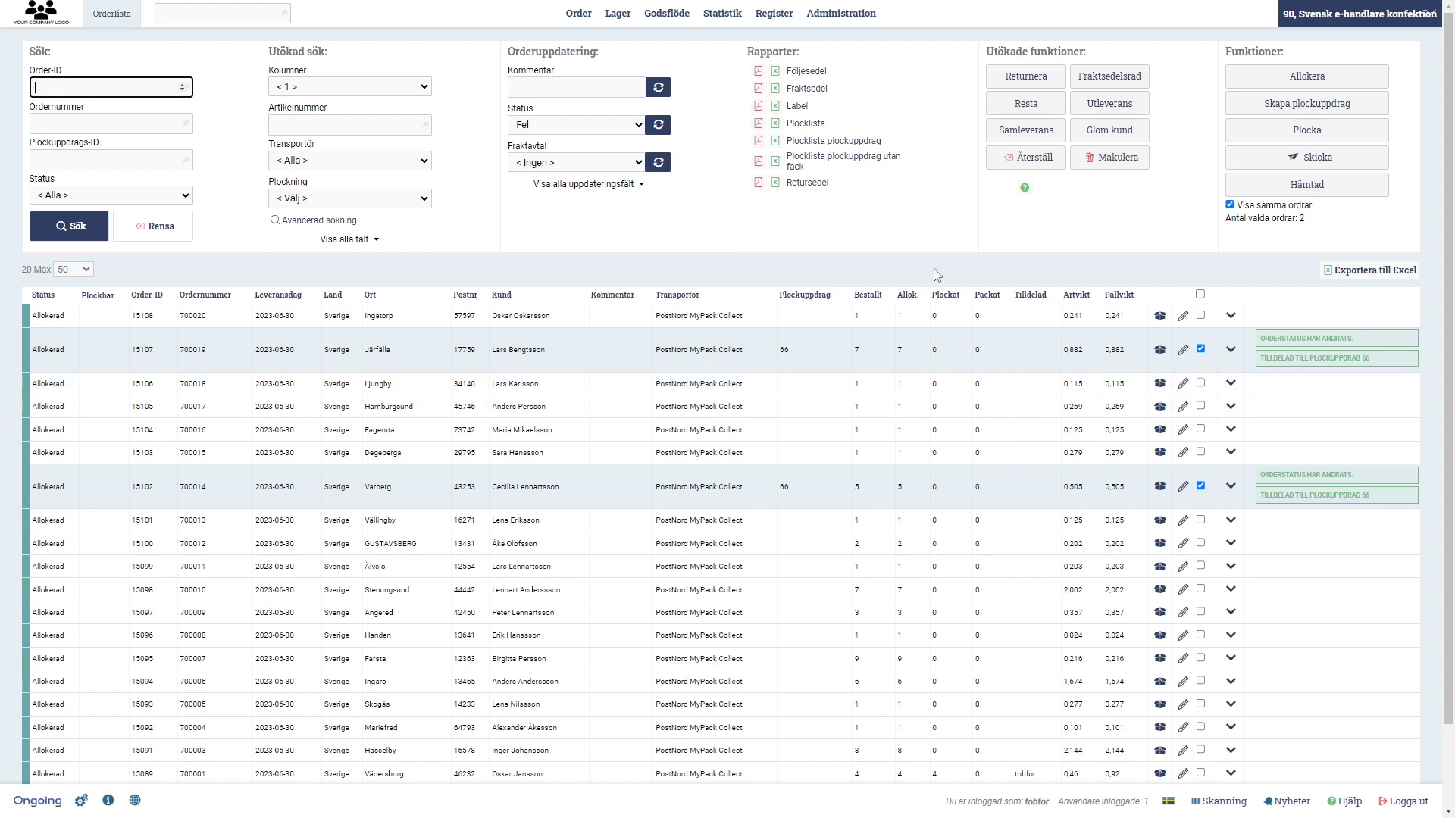
{"action": "key", "text": "alt+Tab"}
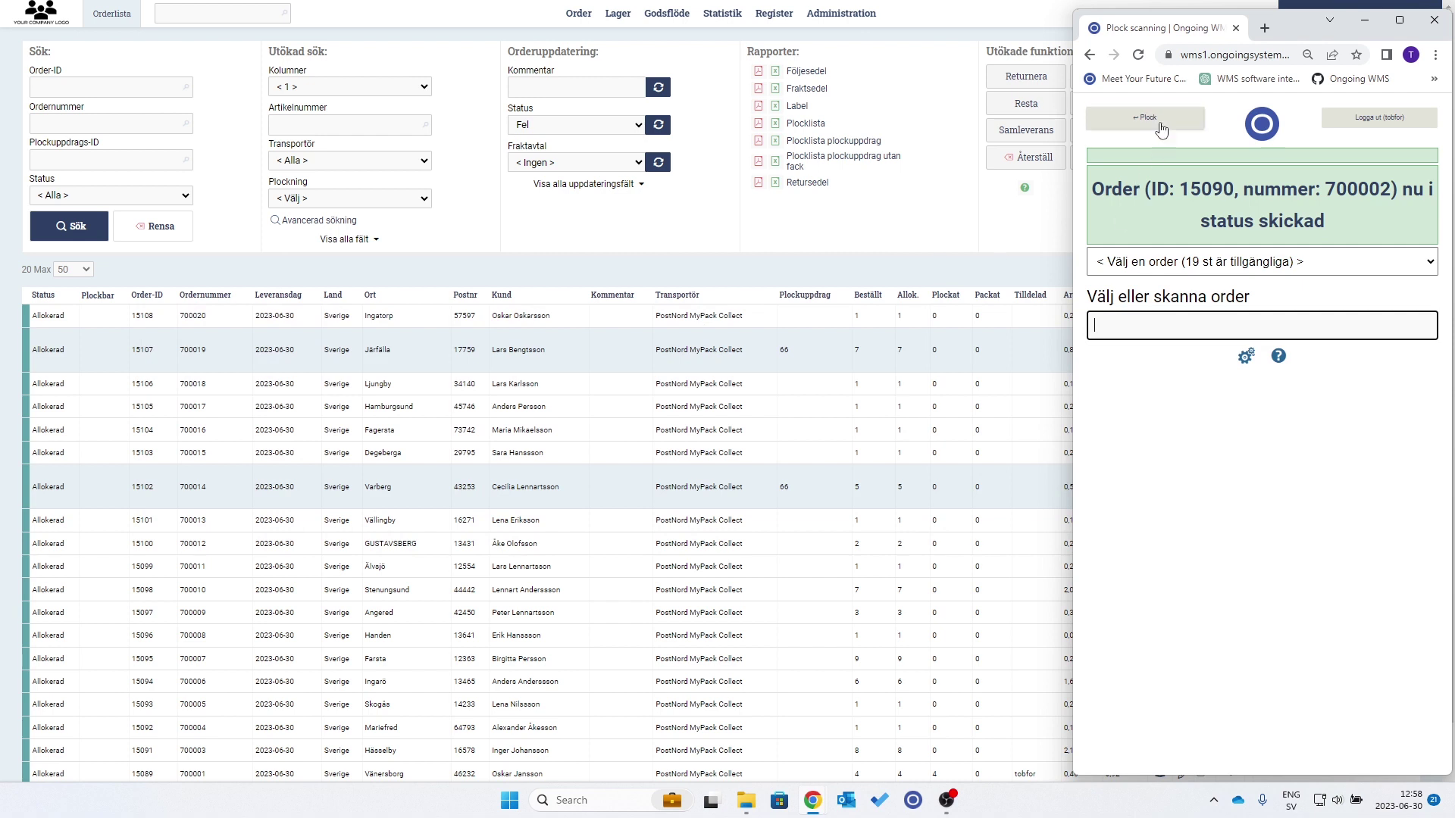
- Start batch picking into multiple facks with pick assignment 66 and pick cart 1
{"action": "left_click", "coordinate": [1161, 125]}
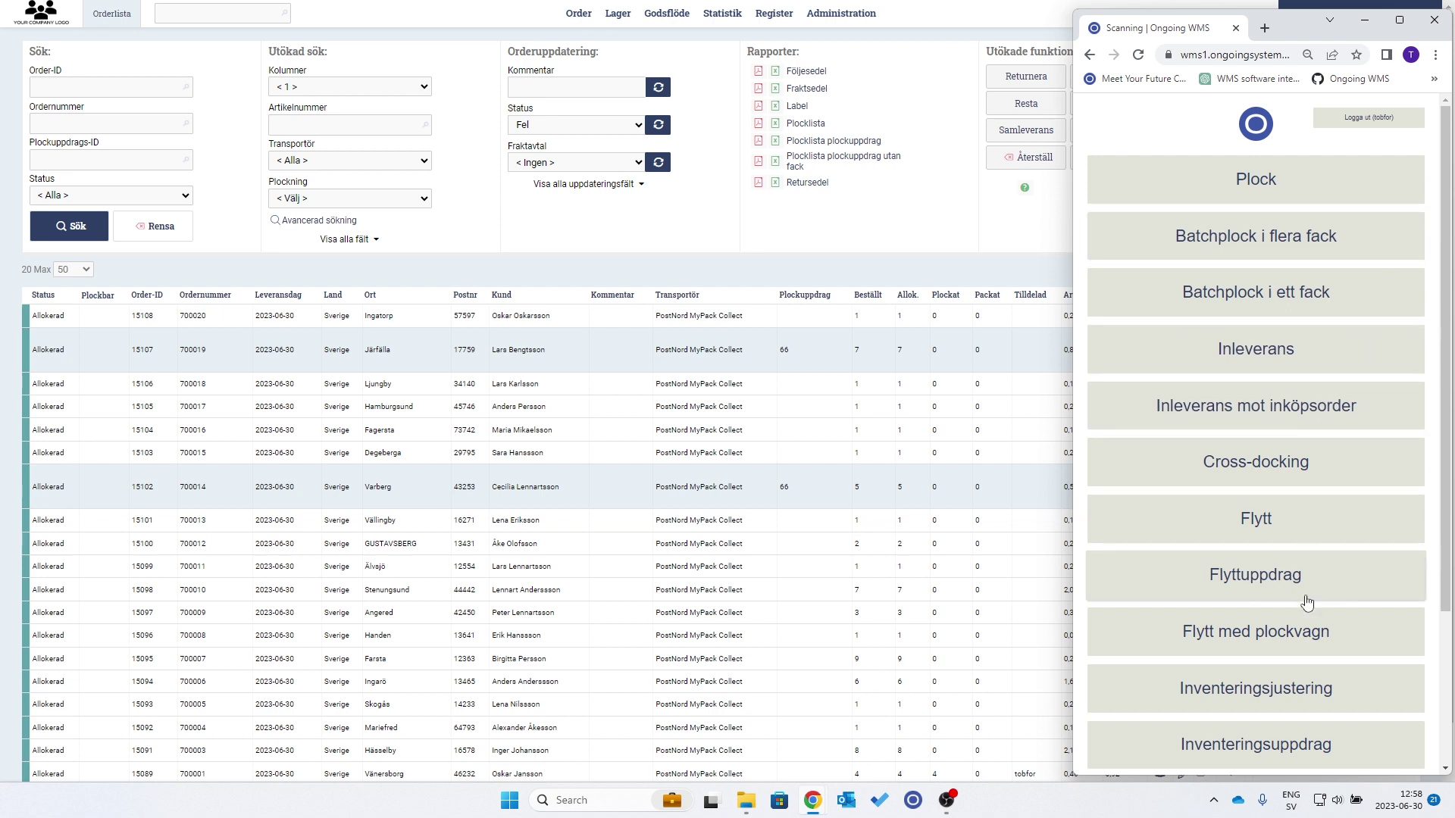
{"action": "scroll", "coordinate": [1333, 606], "scroll_direction": "down", "scroll_amount": 2}
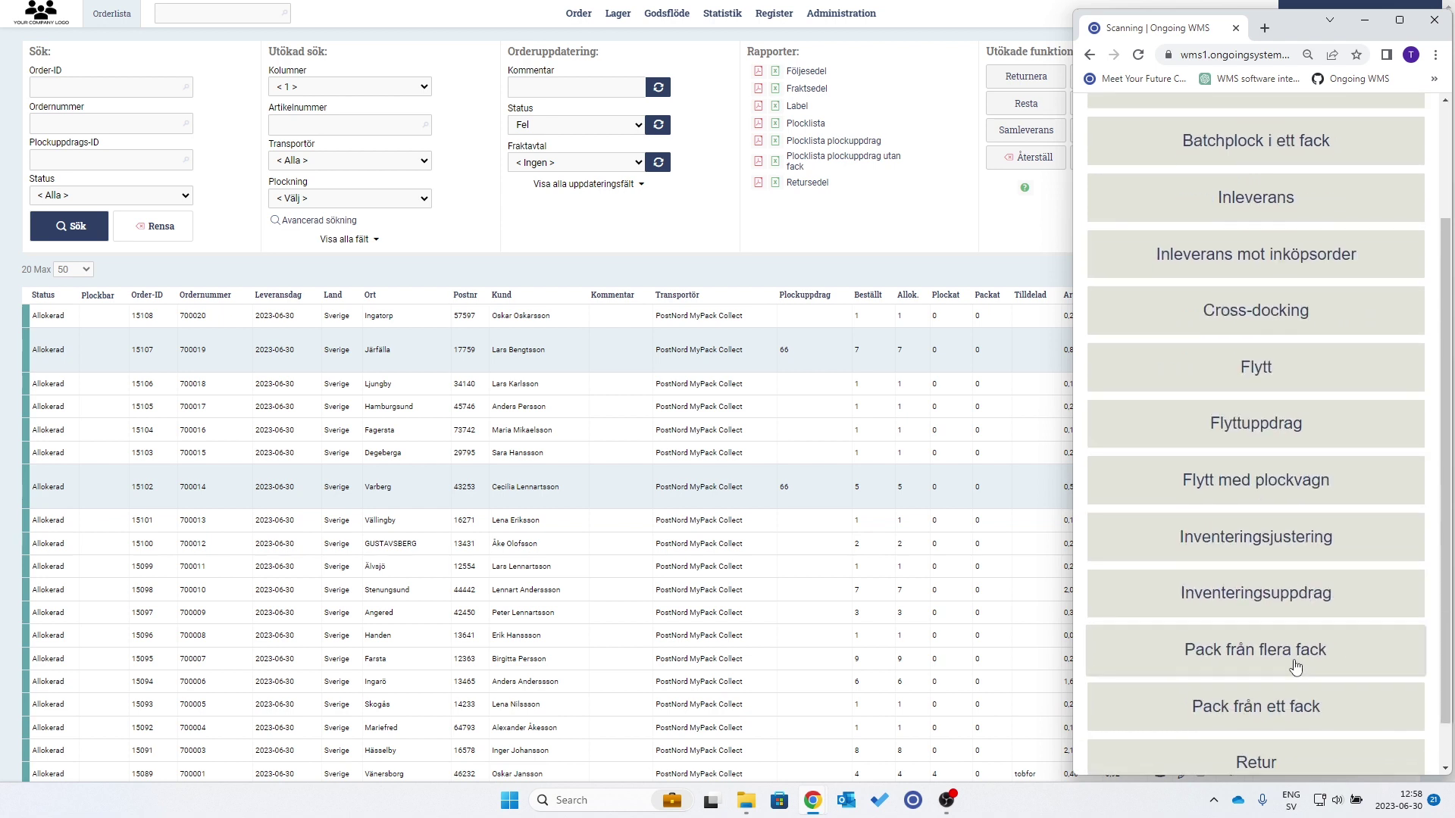
{"action": "scroll", "coordinate": [1296, 667], "scroll_direction": "up", "scroll_amount": 2}
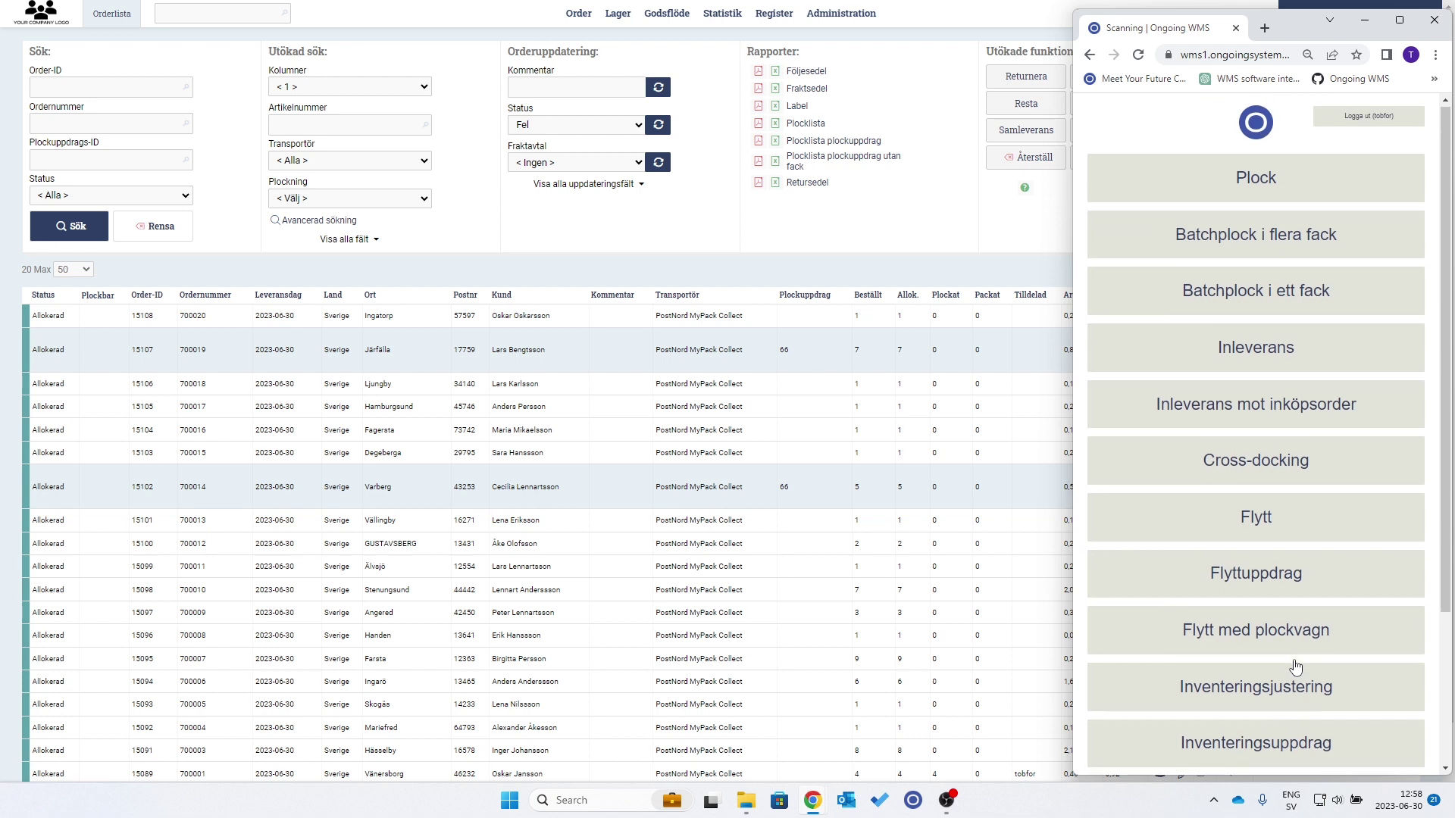
{"action": "left_click", "coordinate": [1345, 250]}
{"action": "left_click", "coordinate": [1322, 163]}
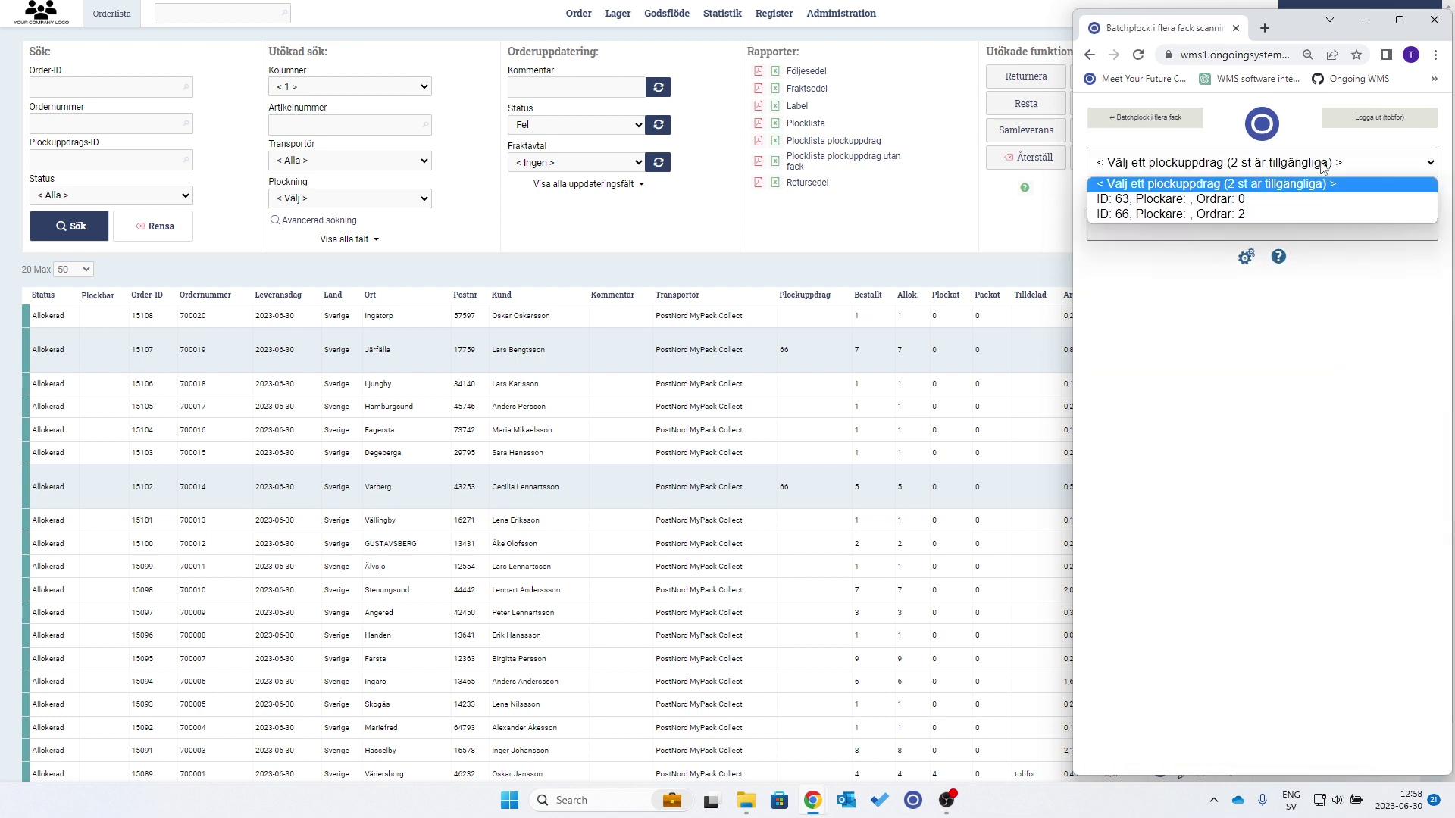
{"action": "left_click", "coordinate": [1303, 214]}
{"action": "left_click", "coordinate": [1306, 172]}
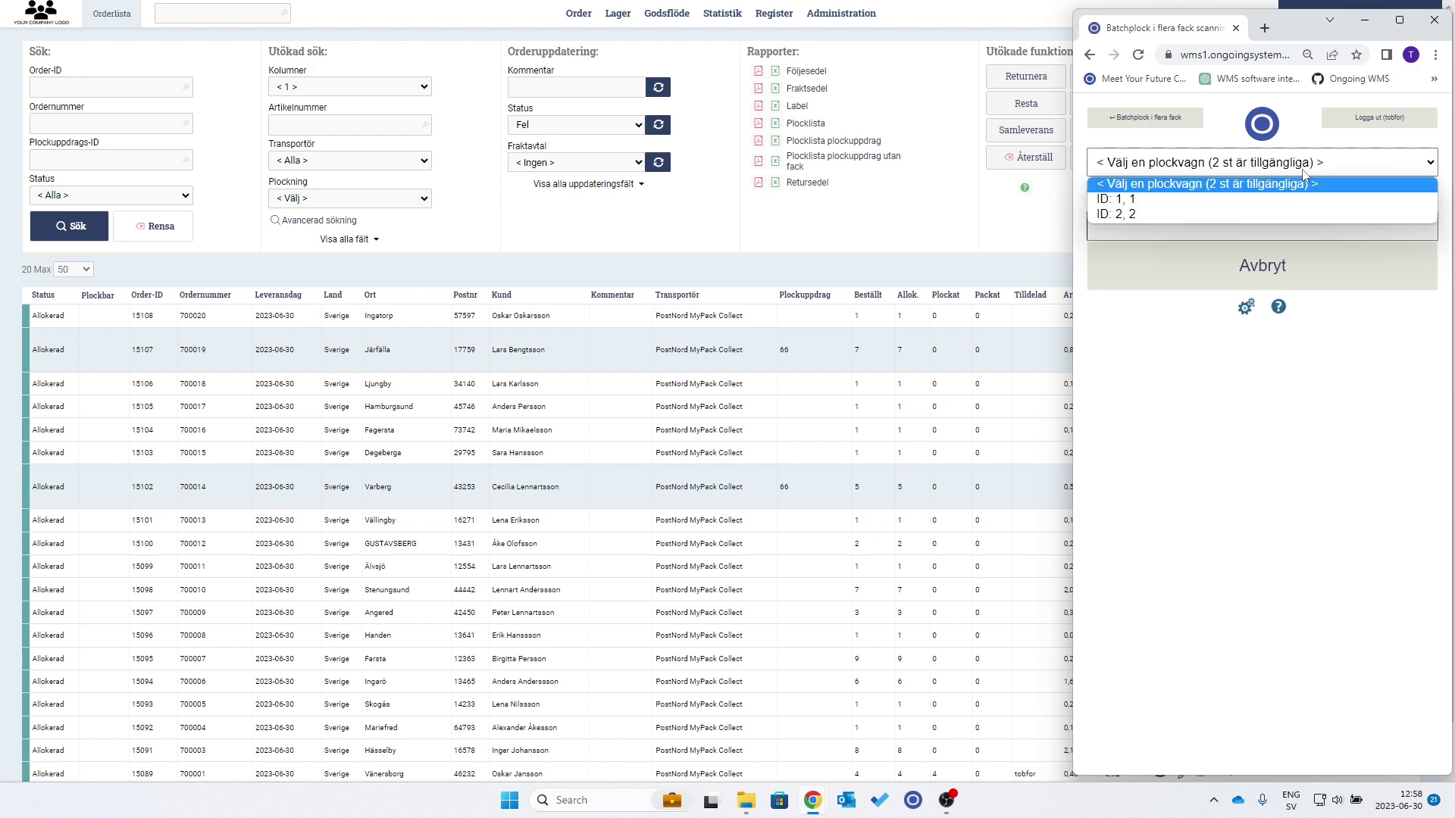
{"action": "left_click", "coordinate": [1297, 195]}
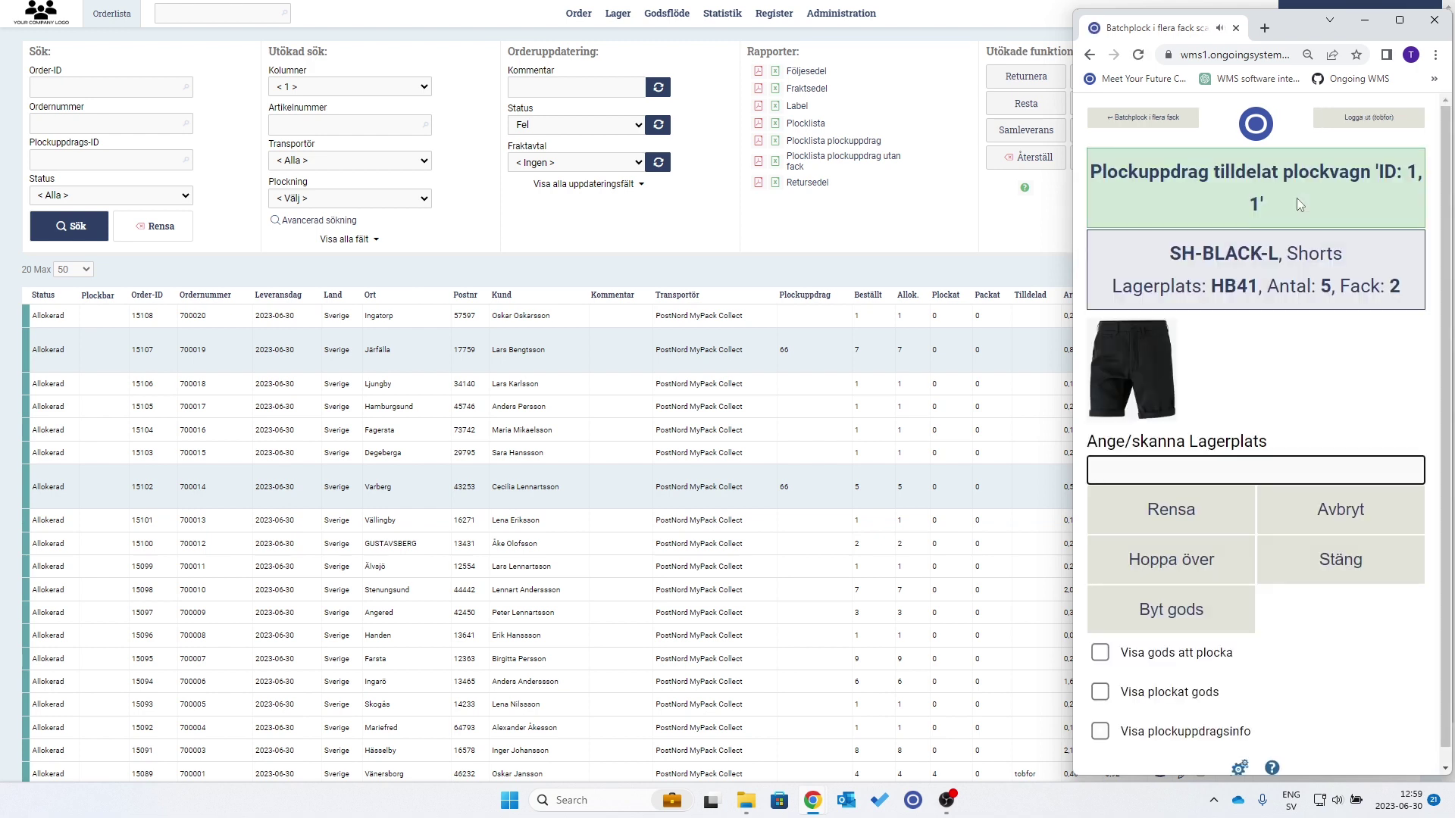
- Enter location HB41 for the first pick
{"action": "left_click", "coordinate": [1259, 288]}
{"action": "left_click_drag", "start_coordinate": [1258, 288], "coordinate": [1215, 290]}
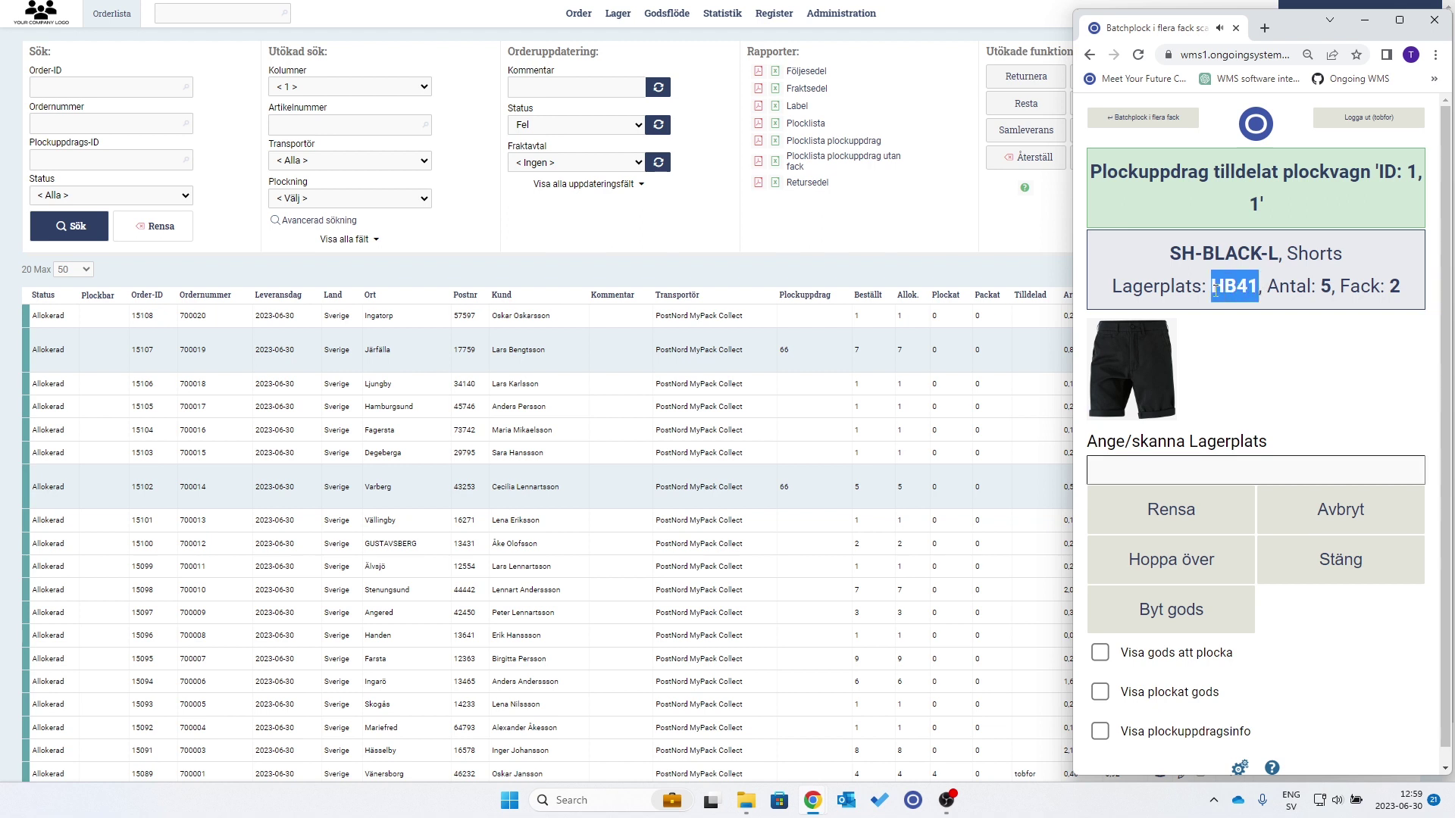
{"action": "key", "text": "ctrl+c"}
{"action": "left_click", "coordinate": [1263, 466]}
{"action": "key", "text": "ctrl+v"}
{"action": "key", "text": "Return"}
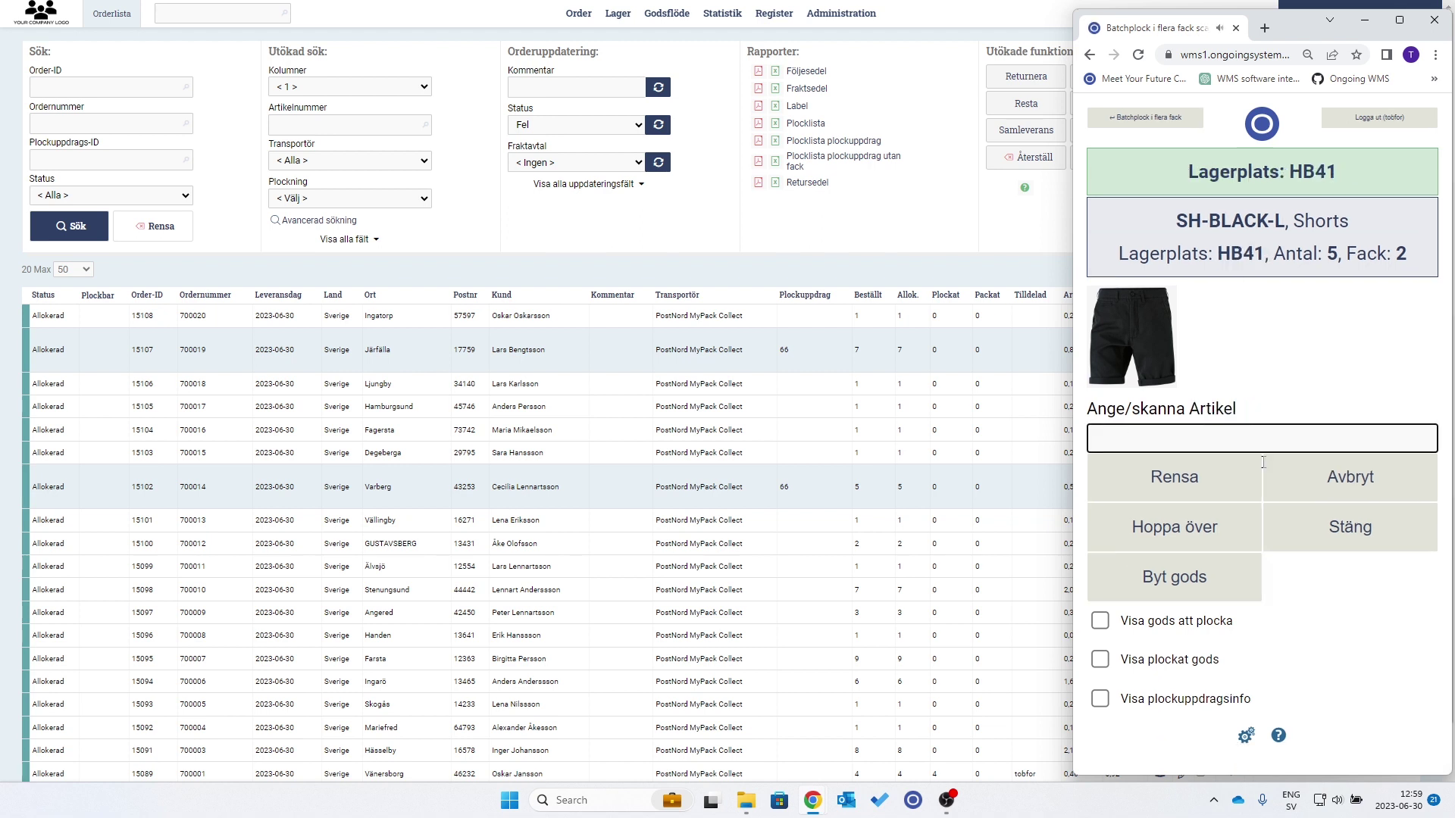
- Pick 5 SH-BLACK-L from HB41 into fack 2
{"action": "left_click_drag", "start_coordinate": [1285, 221], "coordinate": [1178, 225]}
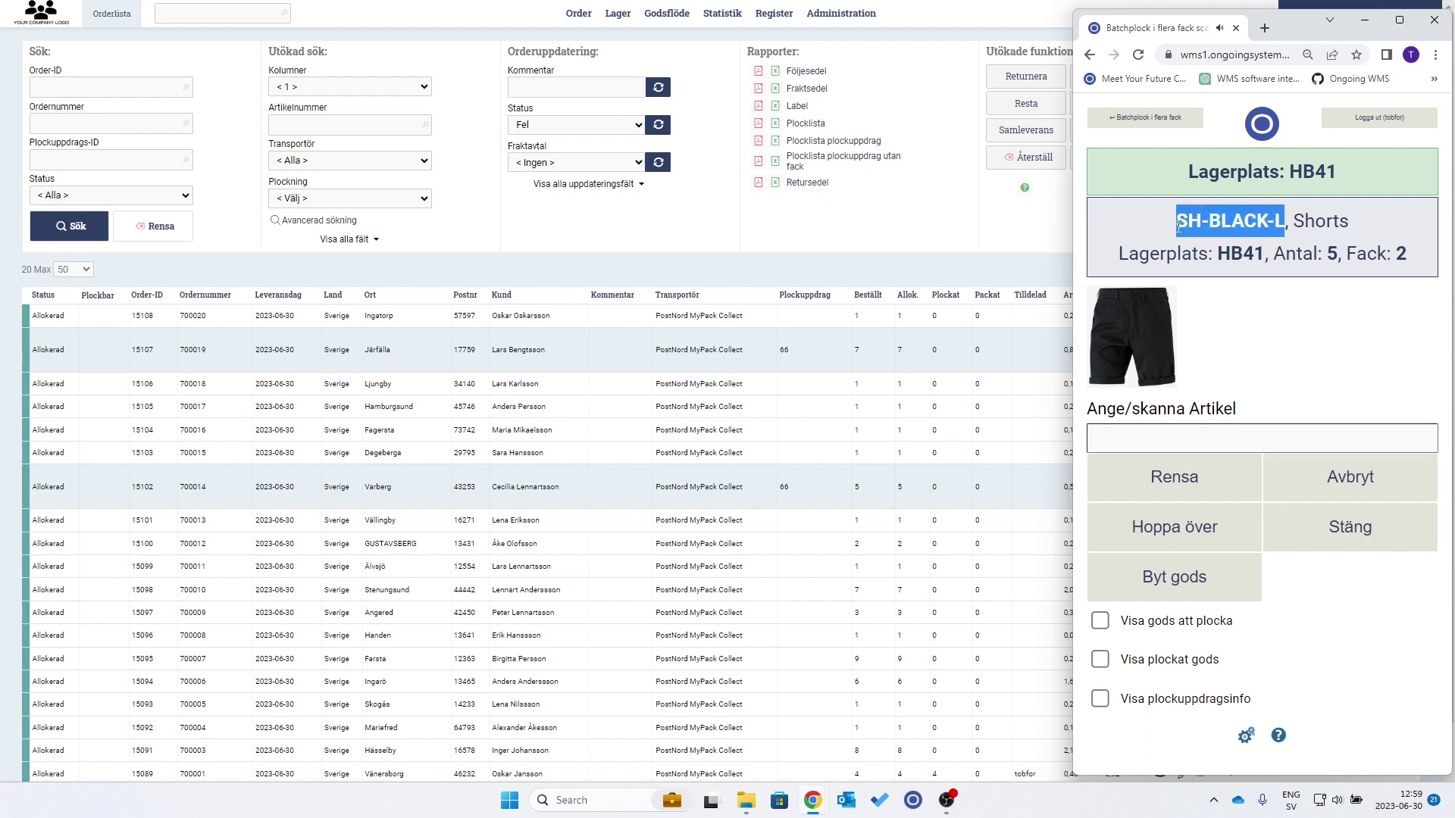
{"action": "key", "text": "ctrl+c"}
{"action": "left_click", "coordinate": [1234, 437]}
{"action": "key", "text": "ctrl+v"}
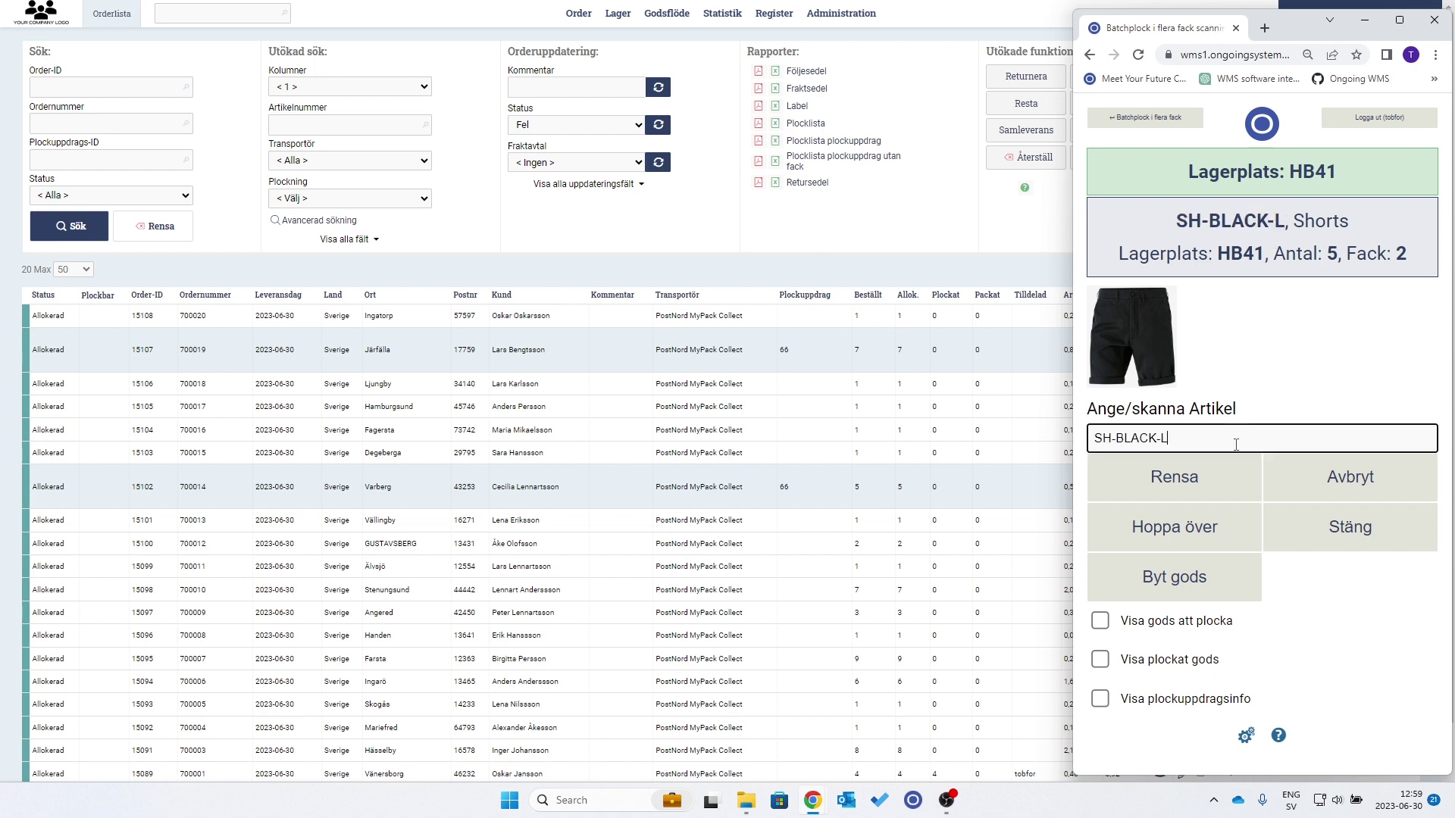
{"action": "key", "text": "Return"}
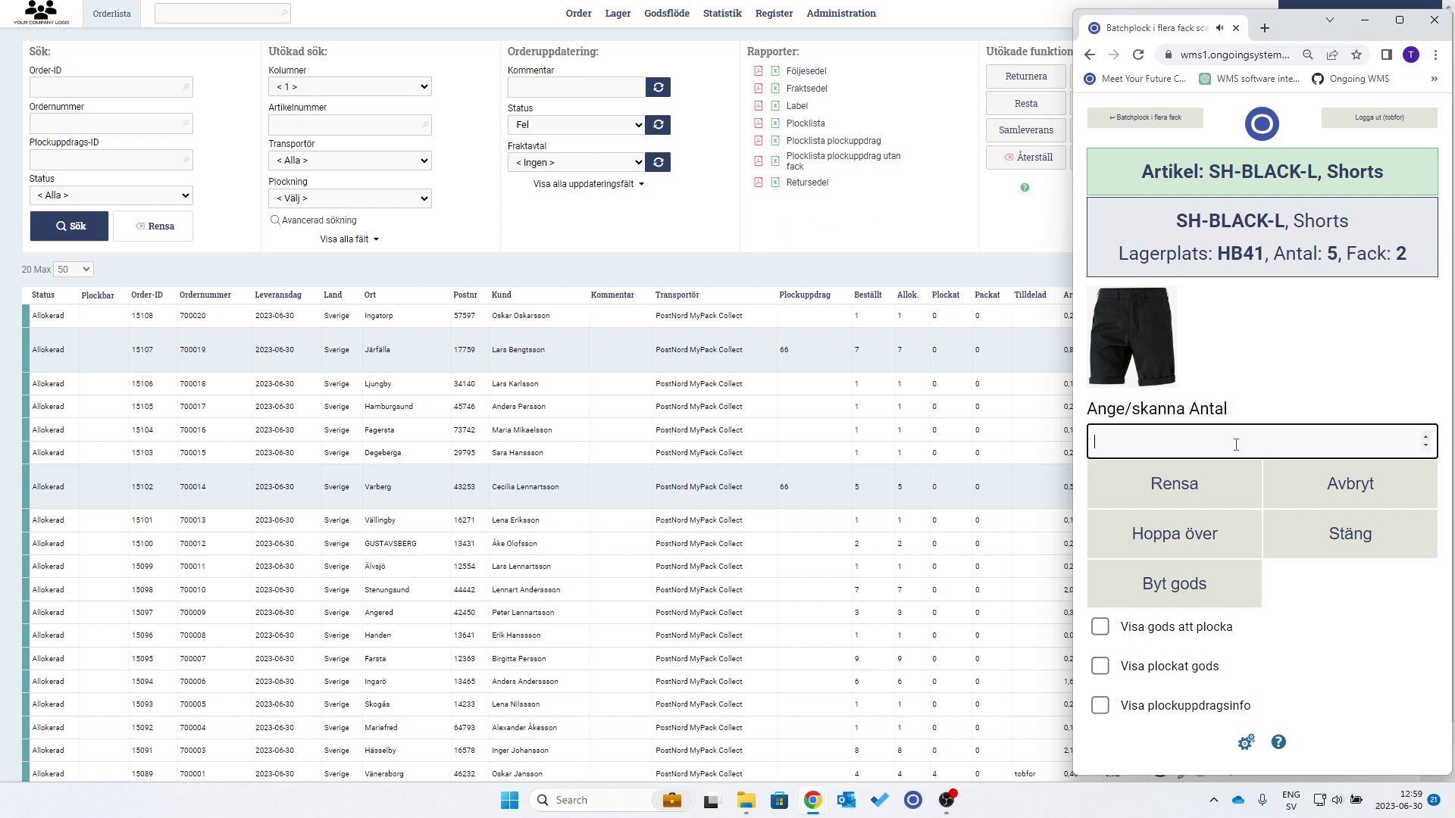
{"action": "type", "text": "5"}
{"action": "key", "text": "Return"}
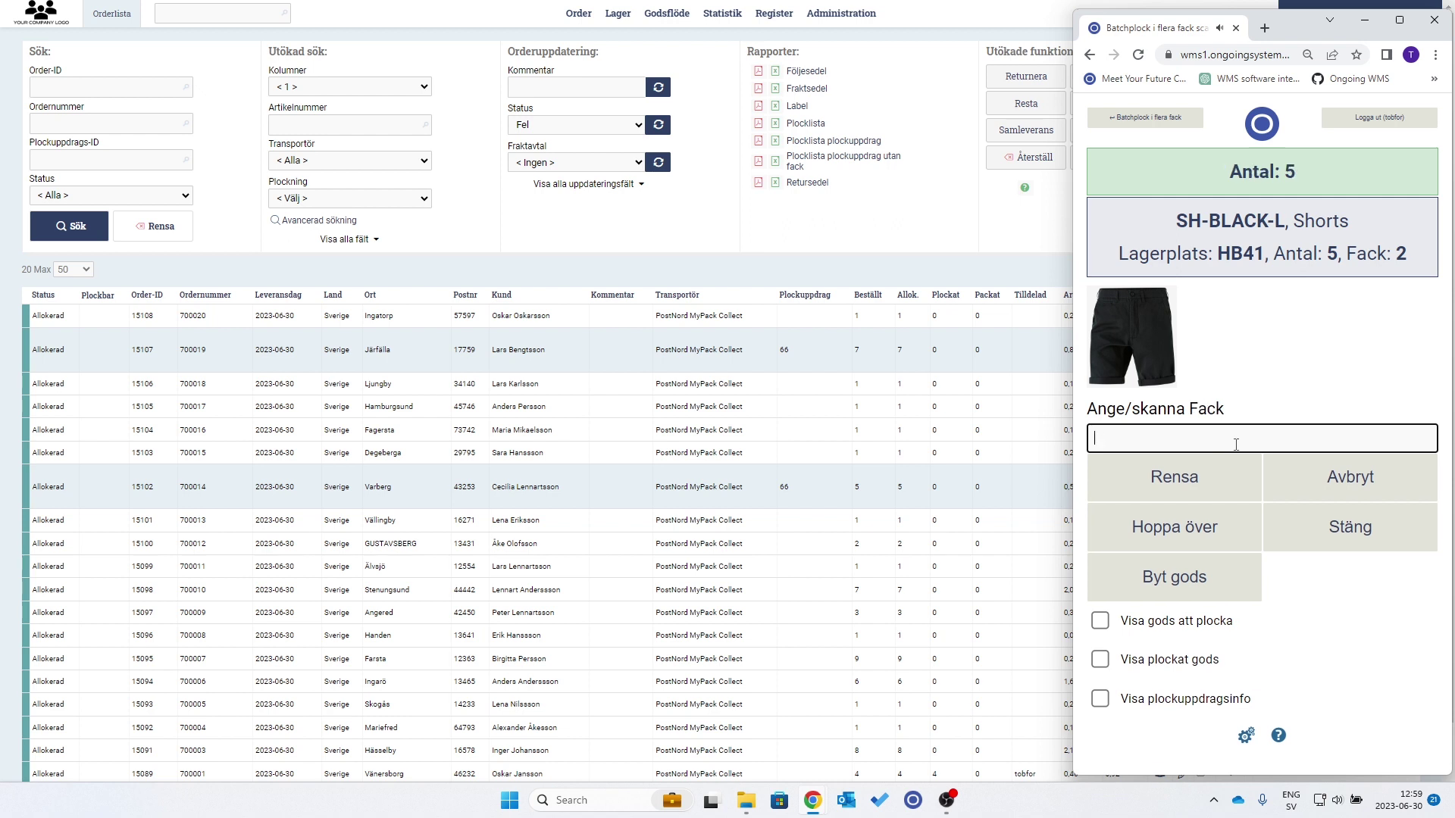
{"action": "type", "text": "2"}
{"action": "key", "text": "Return"}
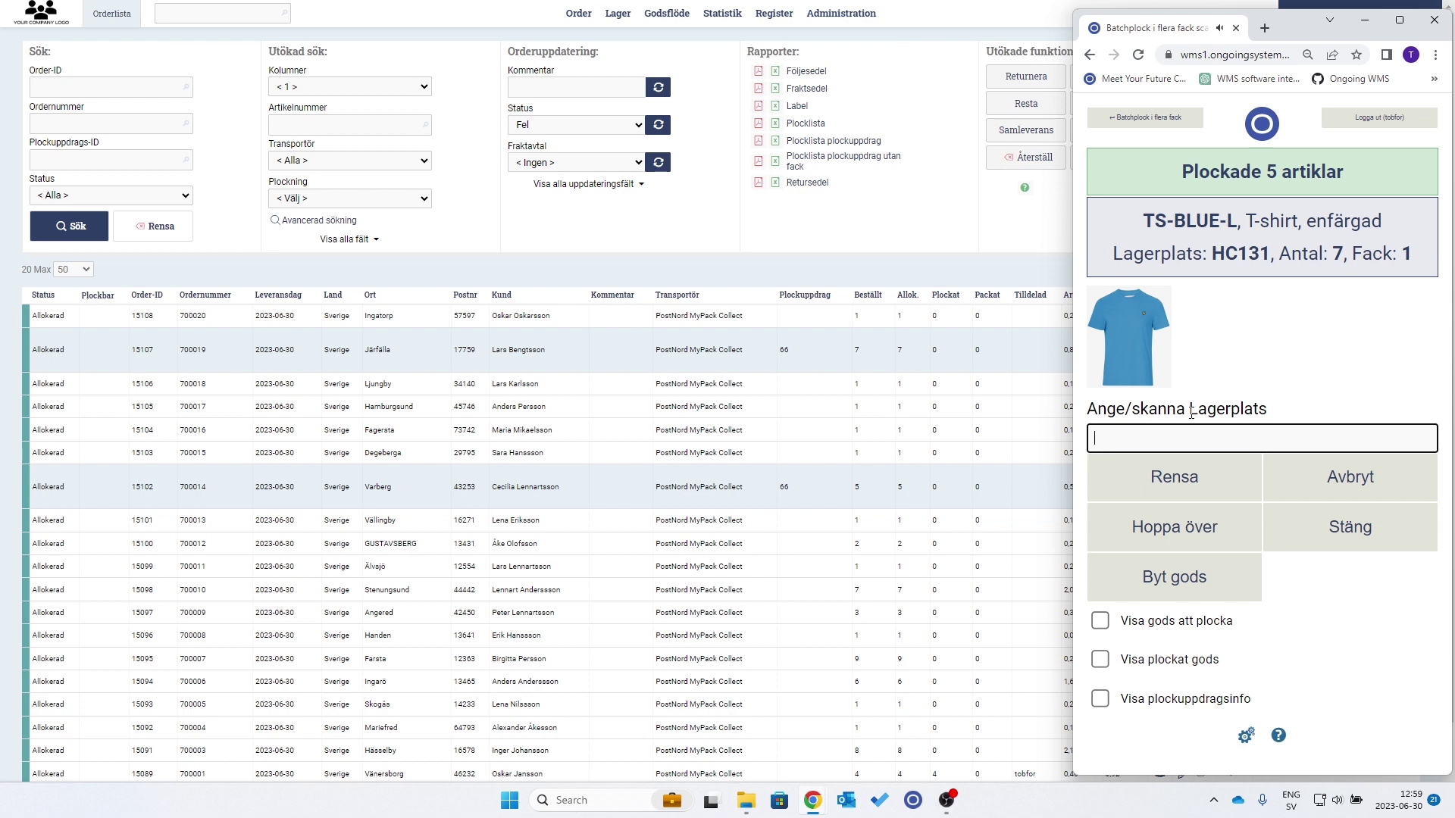
- Enter location HC131 for the second pick
{"action": "left_click_drag", "start_coordinate": [1271, 253], "coordinate": [1210, 256]}
{"action": "key", "text": "ctrl+c"}
{"action": "left_click", "coordinate": [1263, 437]}
{"action": "key", "text": "ctrl+v"}
{"action": "key", "text": "Return"}
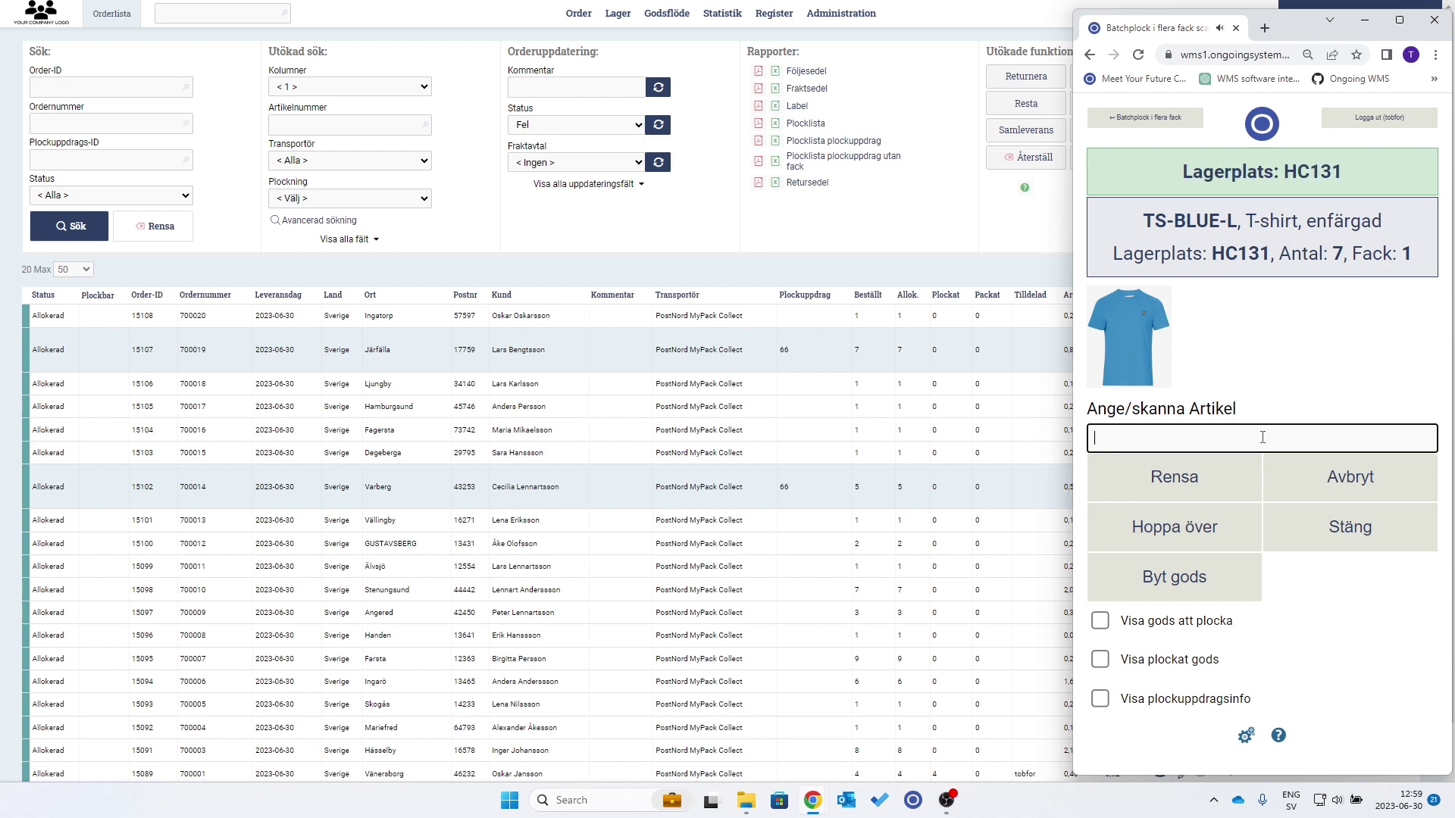
- Pick 7 TS-BLUE-L into fack 1 and return to the scanning menu
{"action": "left_click_drag", "start_coordinate": [1238, 222], "coordinate": [1126, 226]}
{"action": "key", "text": "ctrl+c"}
{"action": "left_click", "coordinate": [1235, 438]}
{"action": "key", "text": "ctrl+v"}
{"action": "key", "text": "Return"}
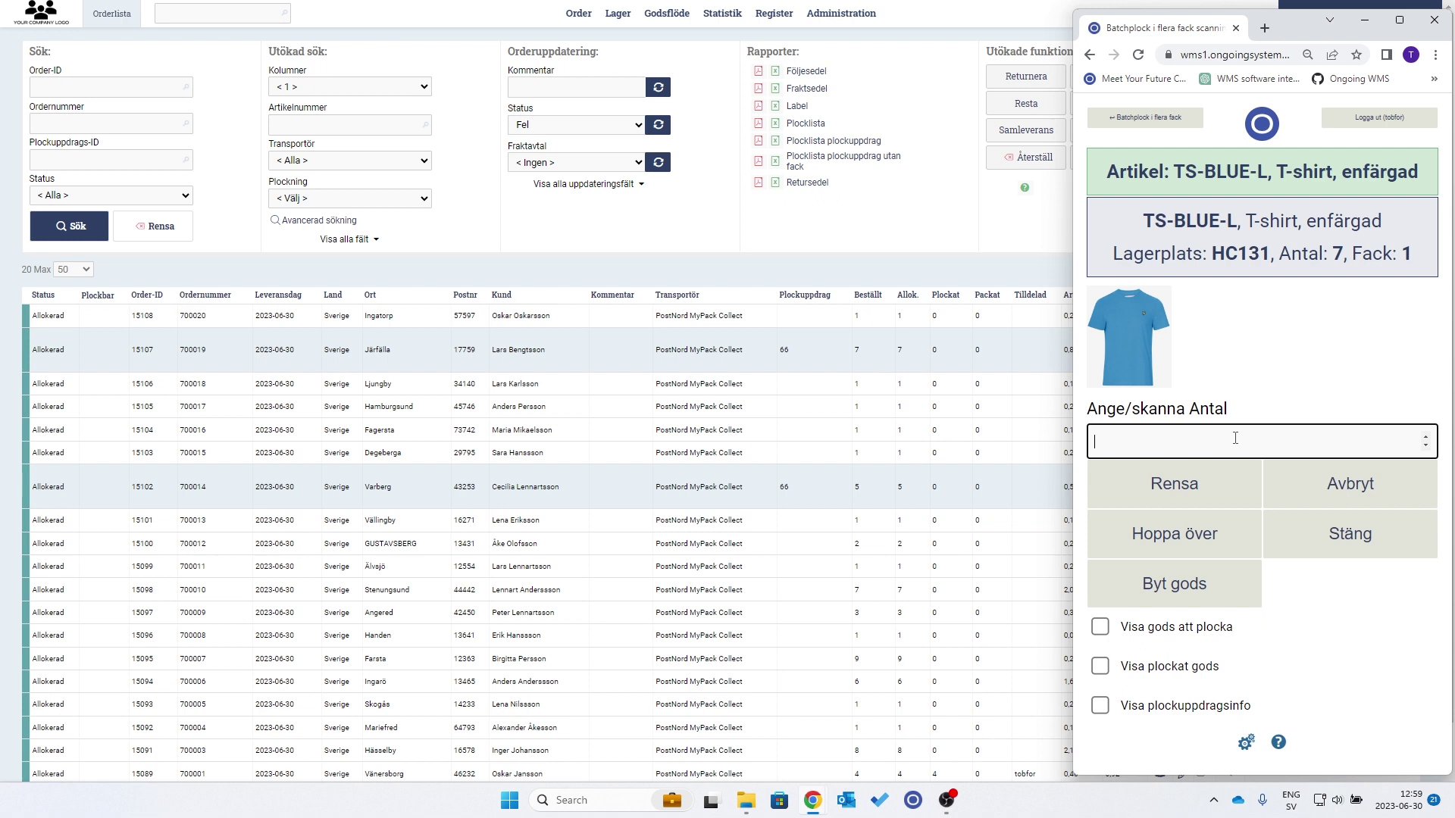
{"action": "type", "text": "7"}
{"action": "key", "text": "Return"}
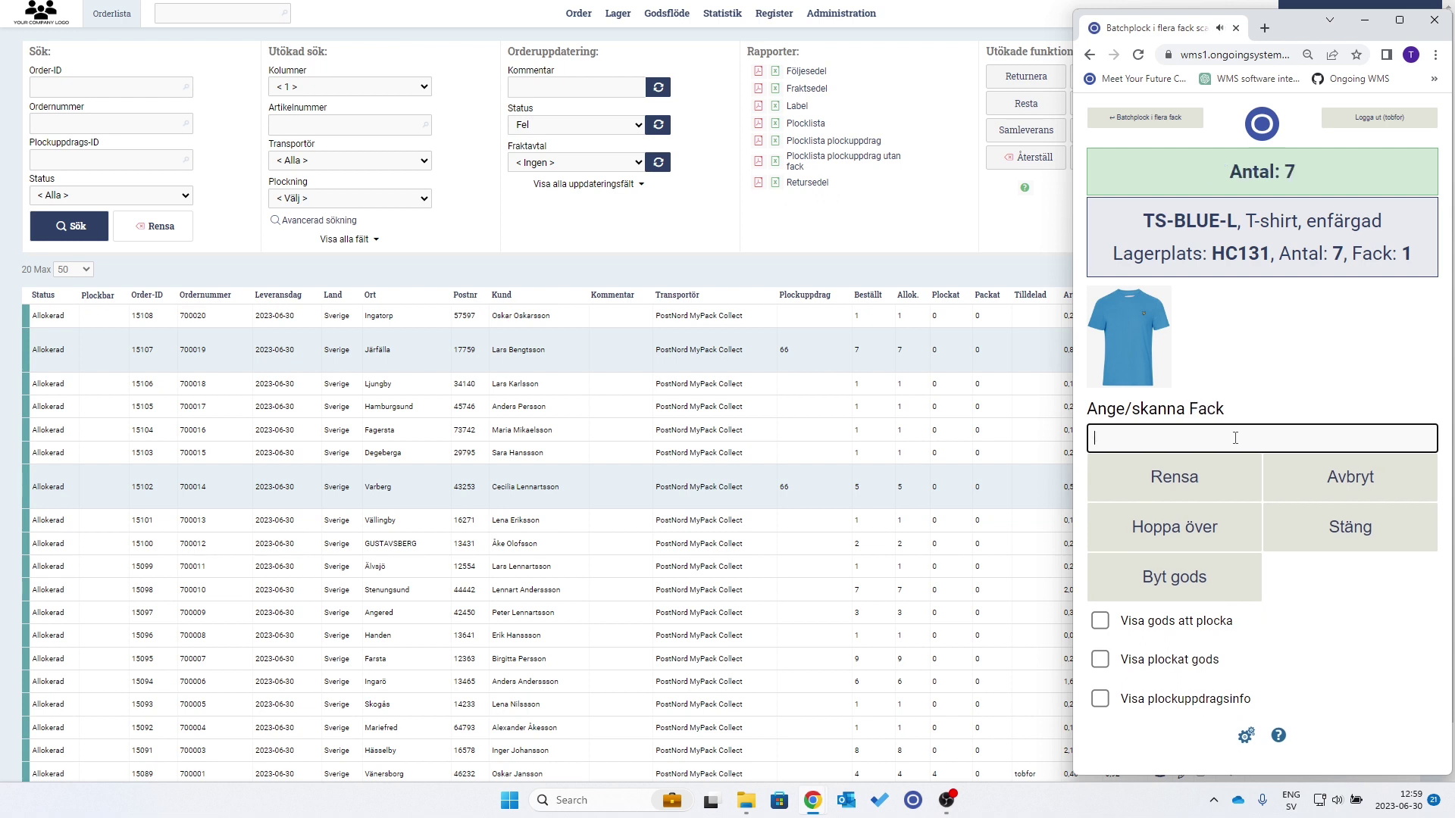
{"action": "type", "text": "1"}
{"action": "key", "text": "Return"}
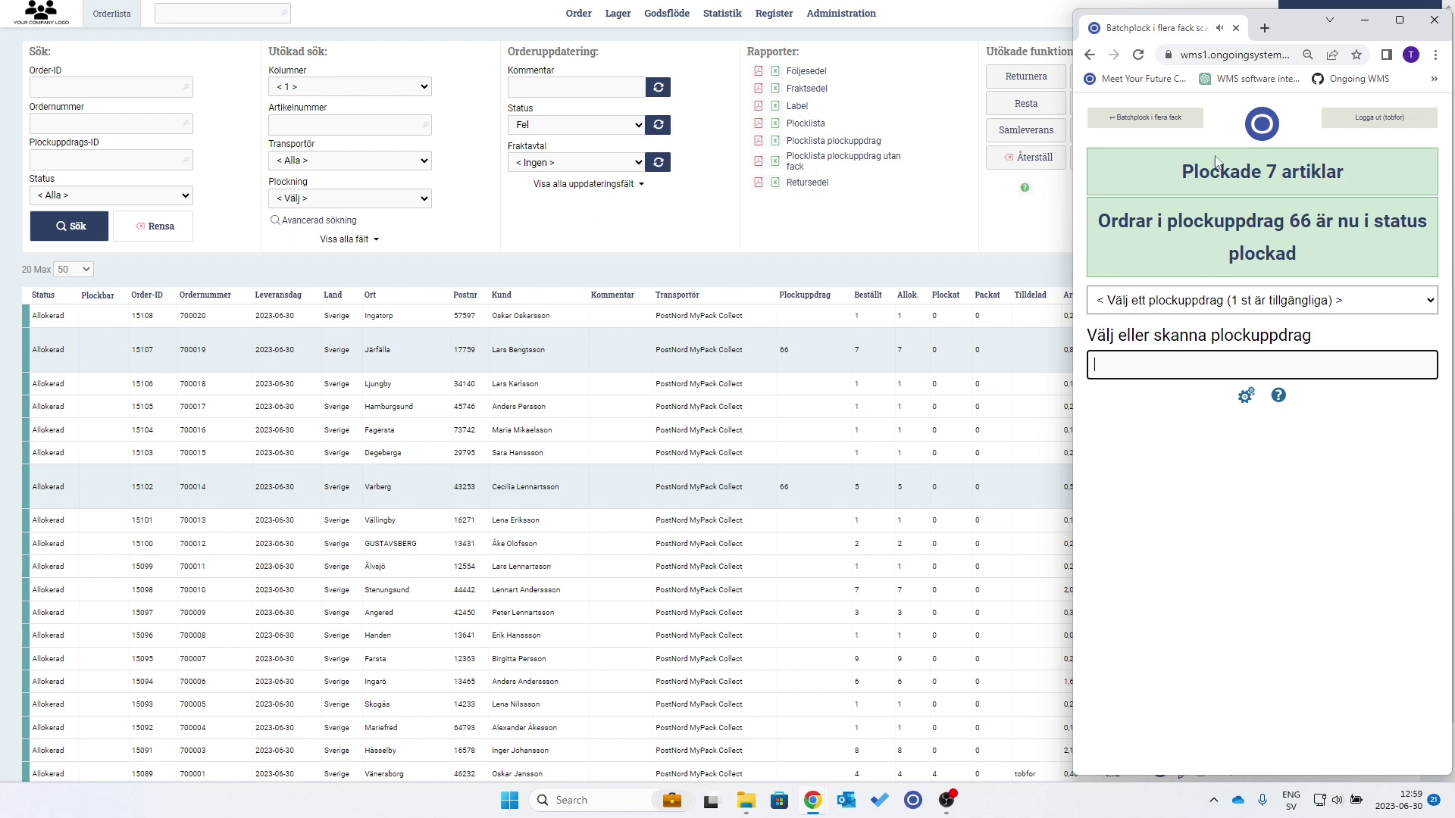
{"action": "left_click", "coordinate": [1182, 129]}
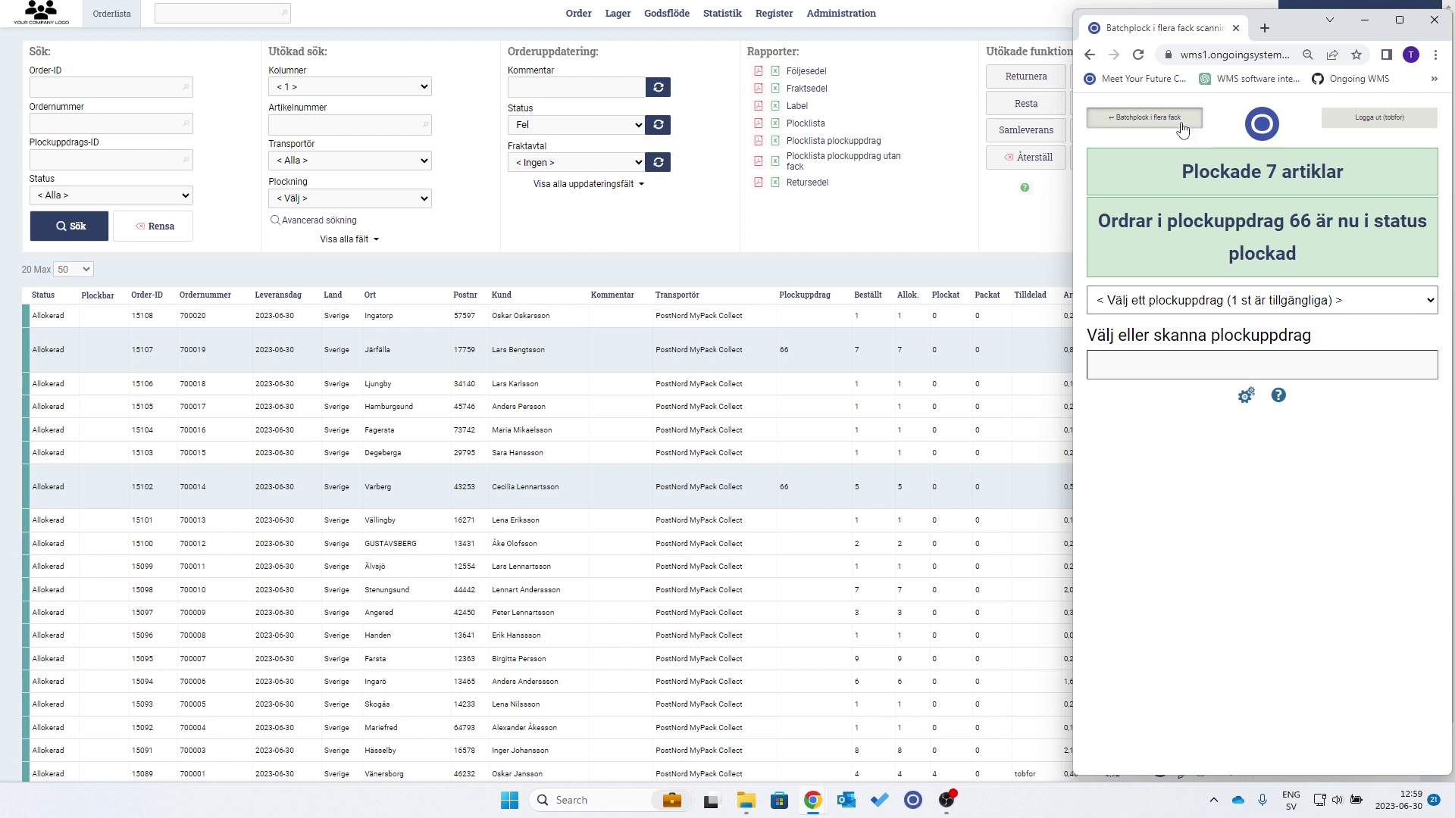
- Verify orders 700014 and 700019 show Plockad, then start Pack från flera fack in Scanning
{"action": "scroll", "coordinate": [1197, 502], "scroll_direction": "down", "scroll_amount": 1}
{"action": "scroll", "coordinate": [1197, 503], "scroll_direction": "down", "scroll_amount": 2}
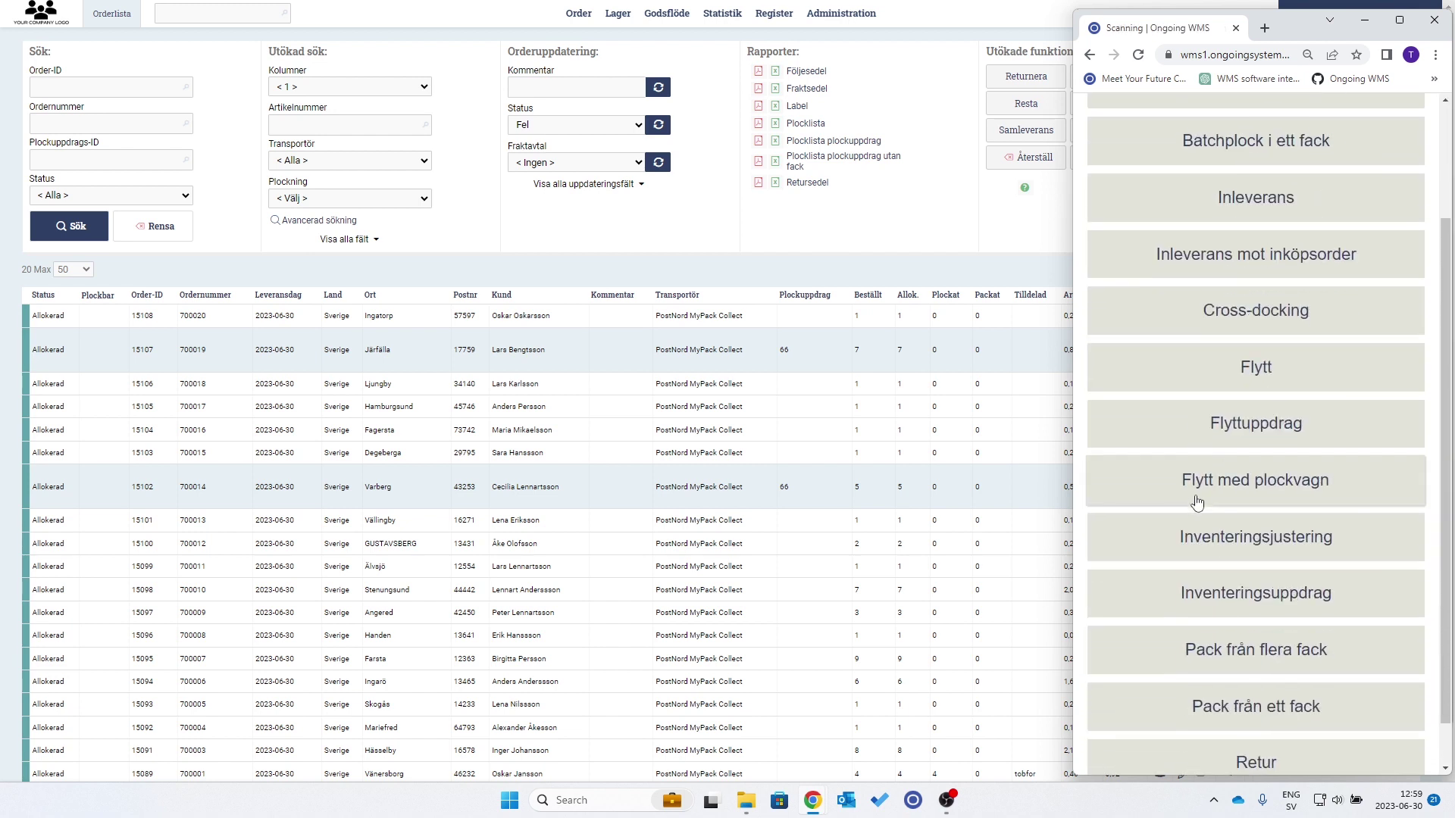
{"action": "left_click", "coordinate": [925, 268]}
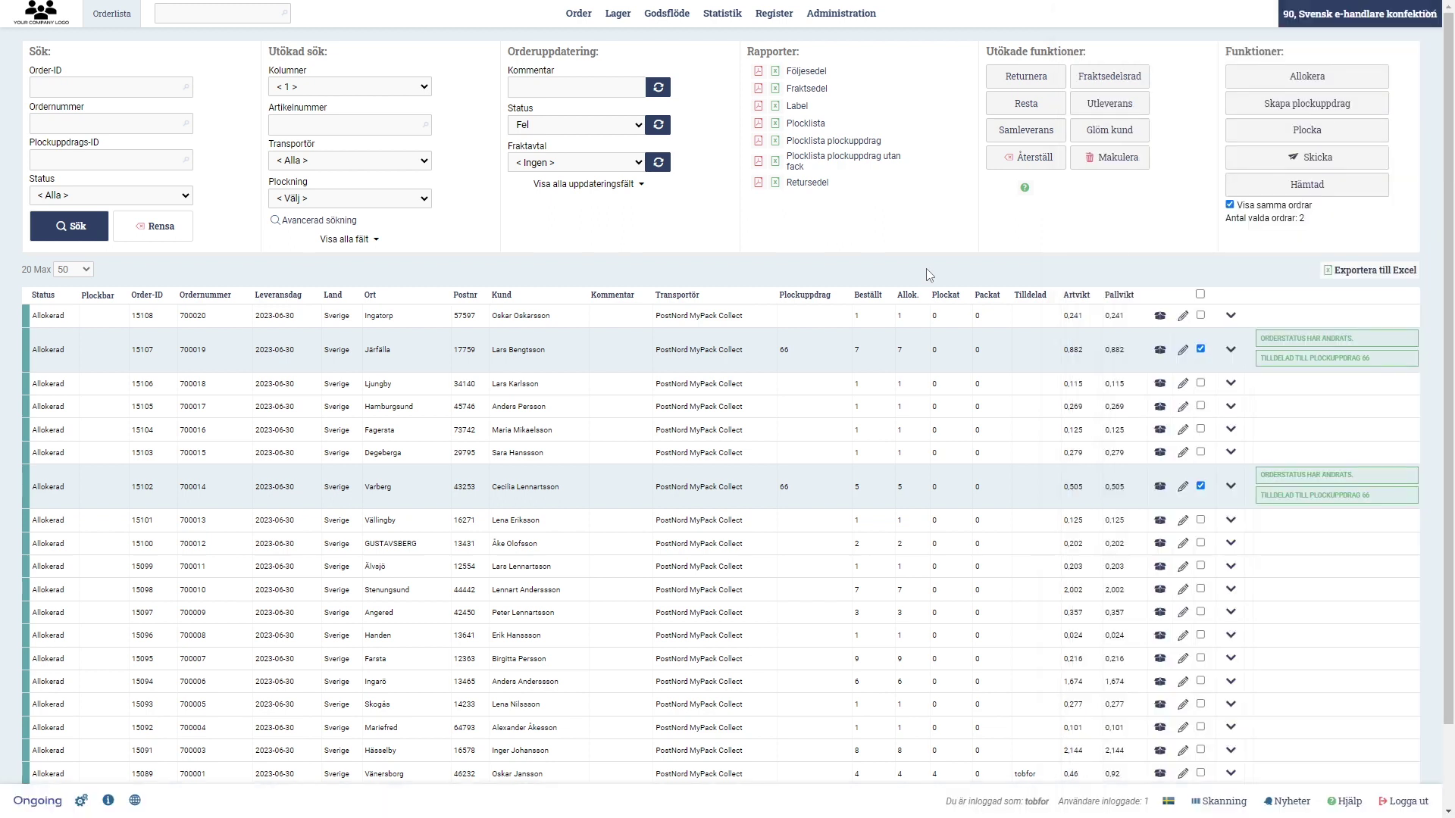
{"action": "scroll", "coordinate": [132, 684], "scroll_direction": "down", "scroll_amount": 2}
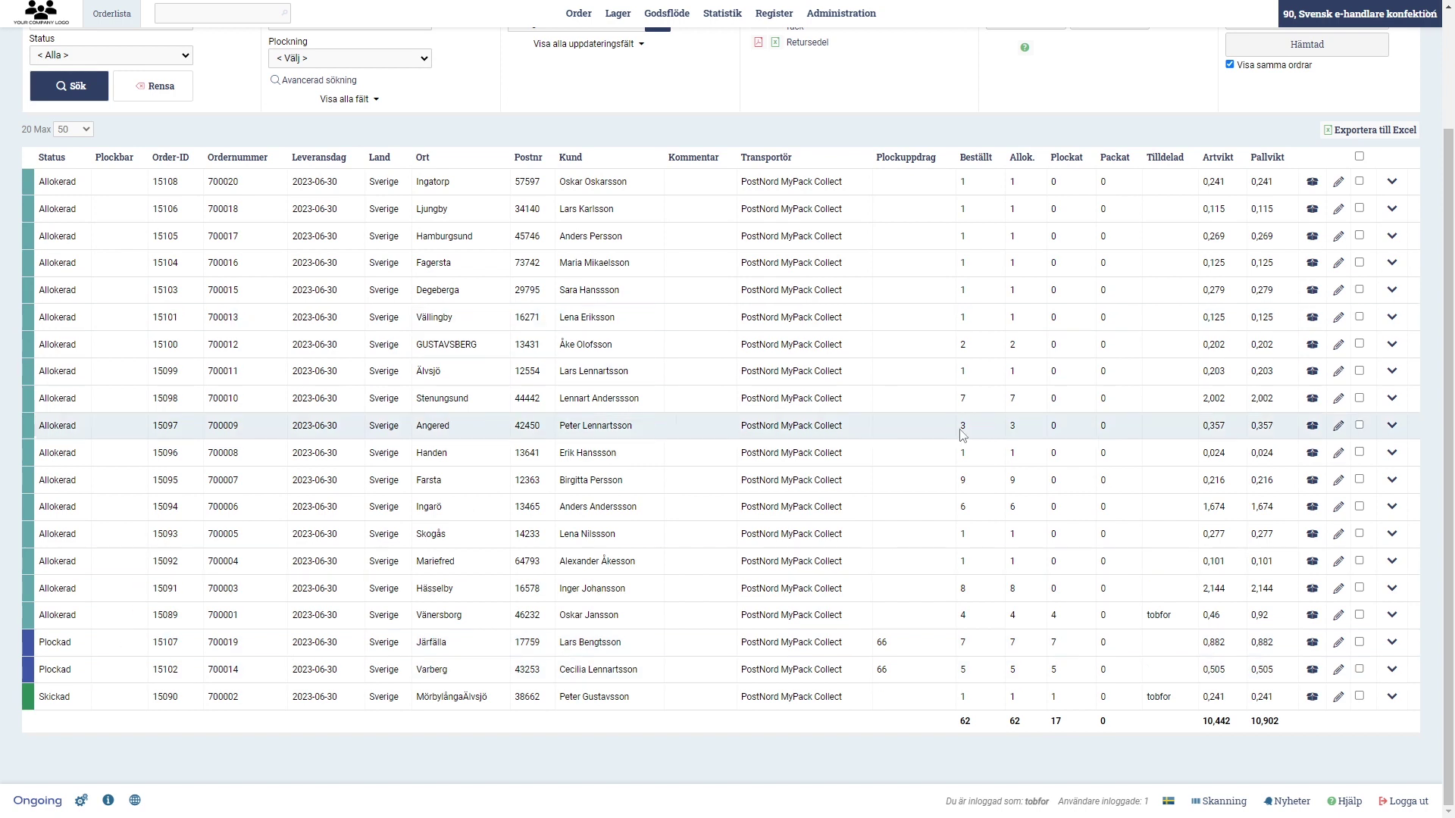
{"action": "scroll", "coordinate": [960, 433], "scroll_direction": "up", "scroll_amount": 1}
{"action": "scroll", "coordinate": [961, 434], "scroll_direction": "up", "scroll_amount": 2}
{"action": "key", "text": "alt+Tab"}
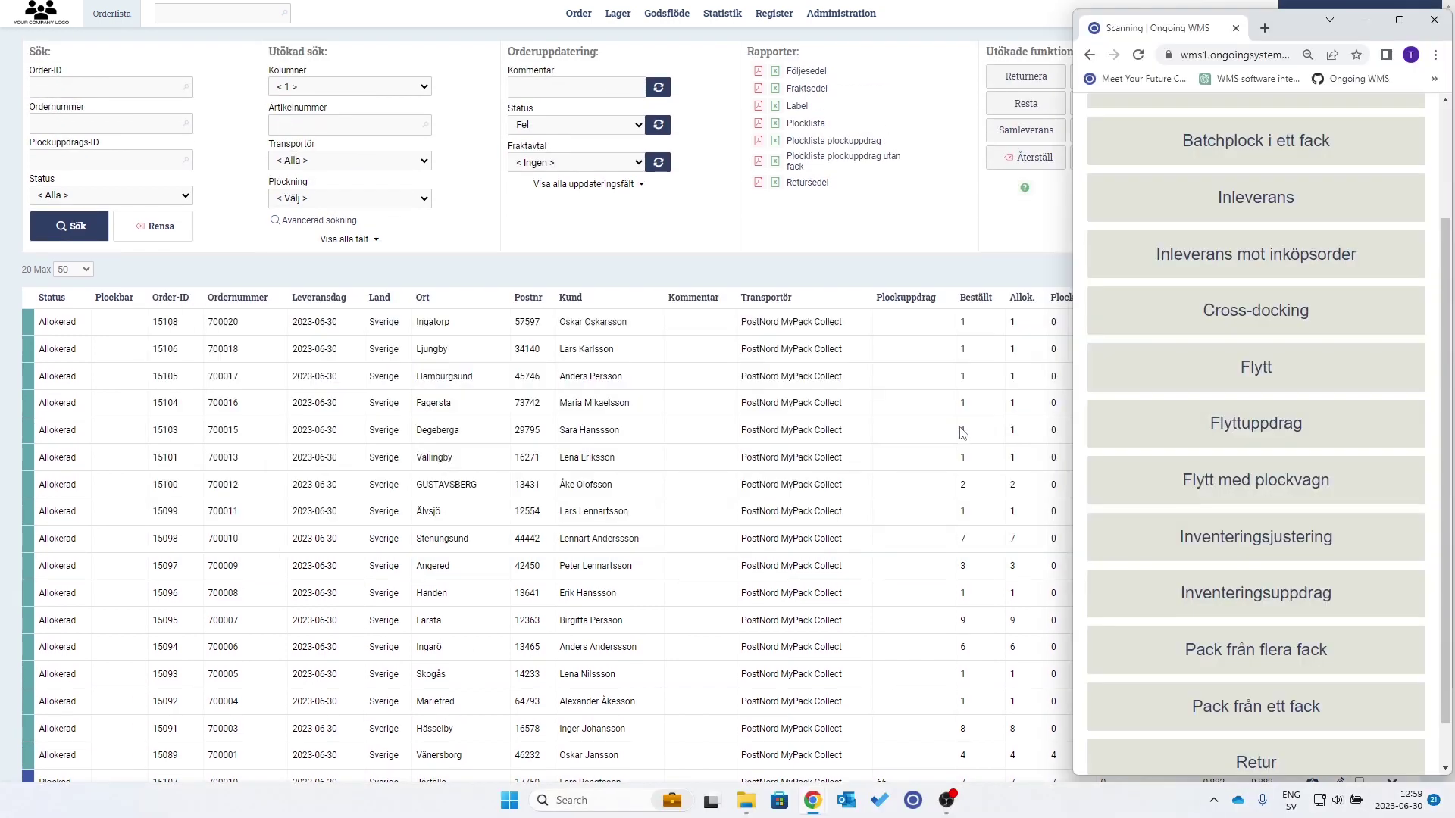
{"action": "left_click", "coordinate": [1333, 660]}
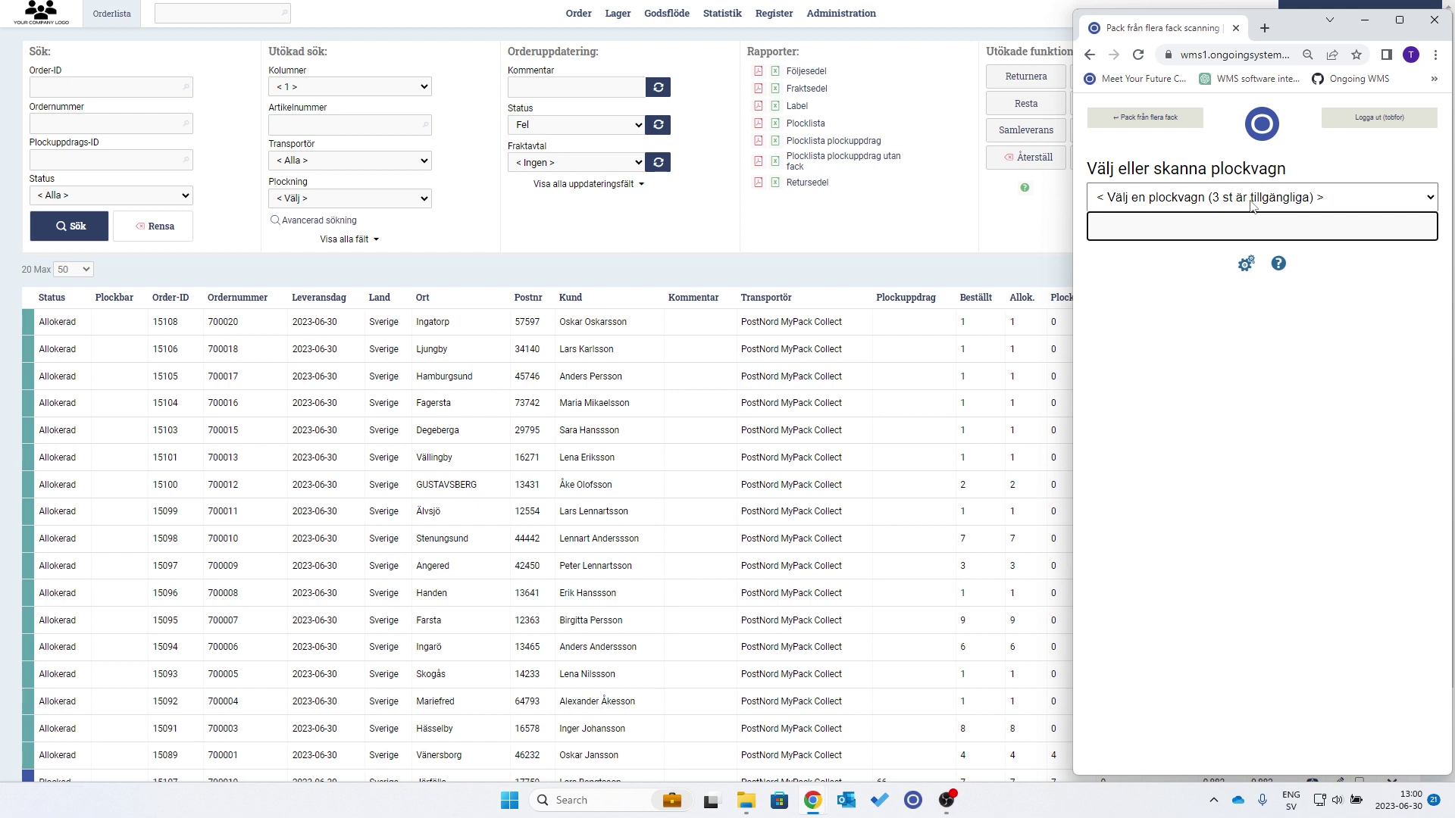
- Select pick cart 1 and ship order 700014 from fack 2
{"action": "left_click", "coordinate": [1254, 200]}
{"action": "left_click", "coordinate": [1254, 235]}
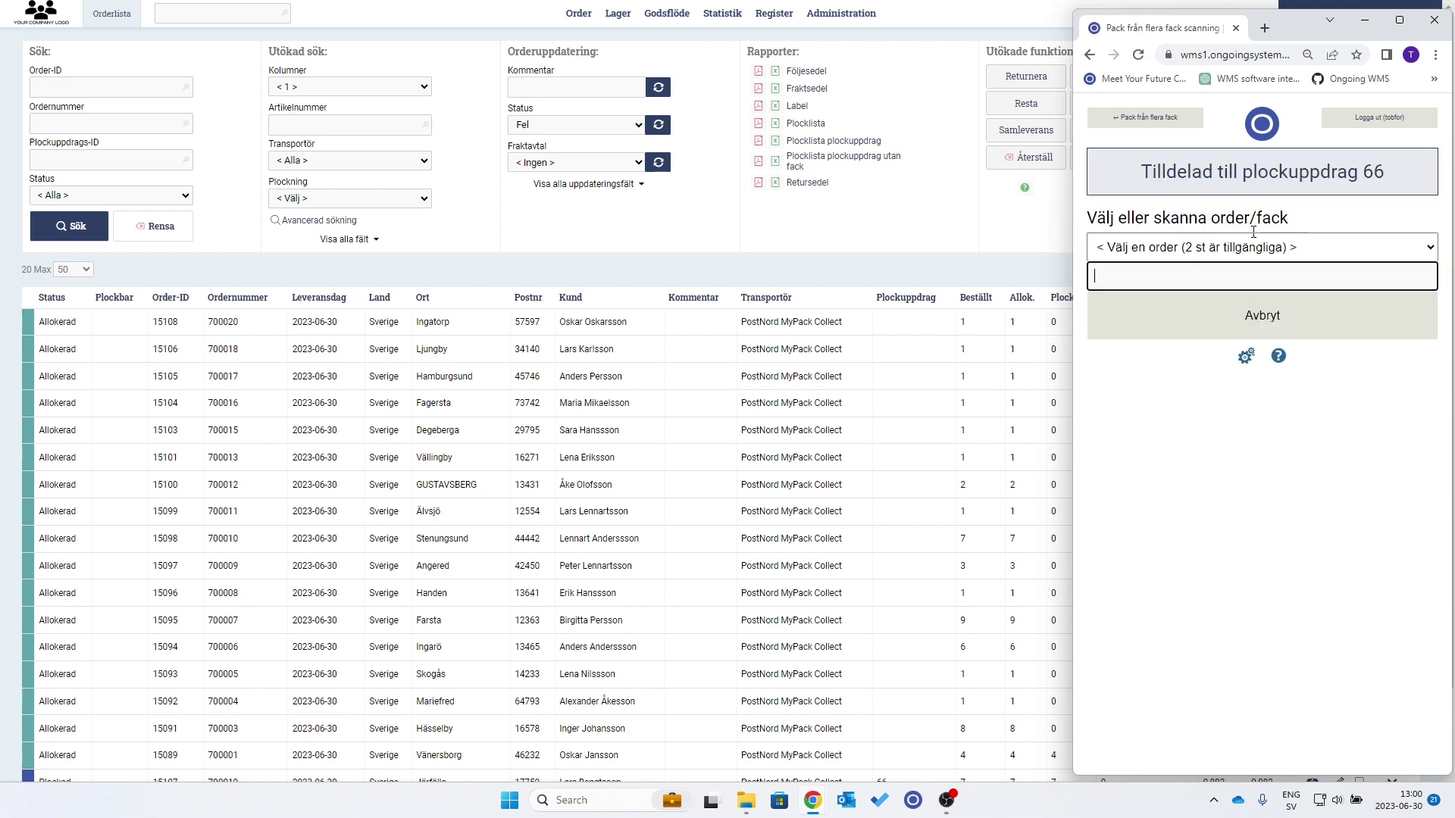
{"action": "left_click", "coordinate": [1254, 250]}
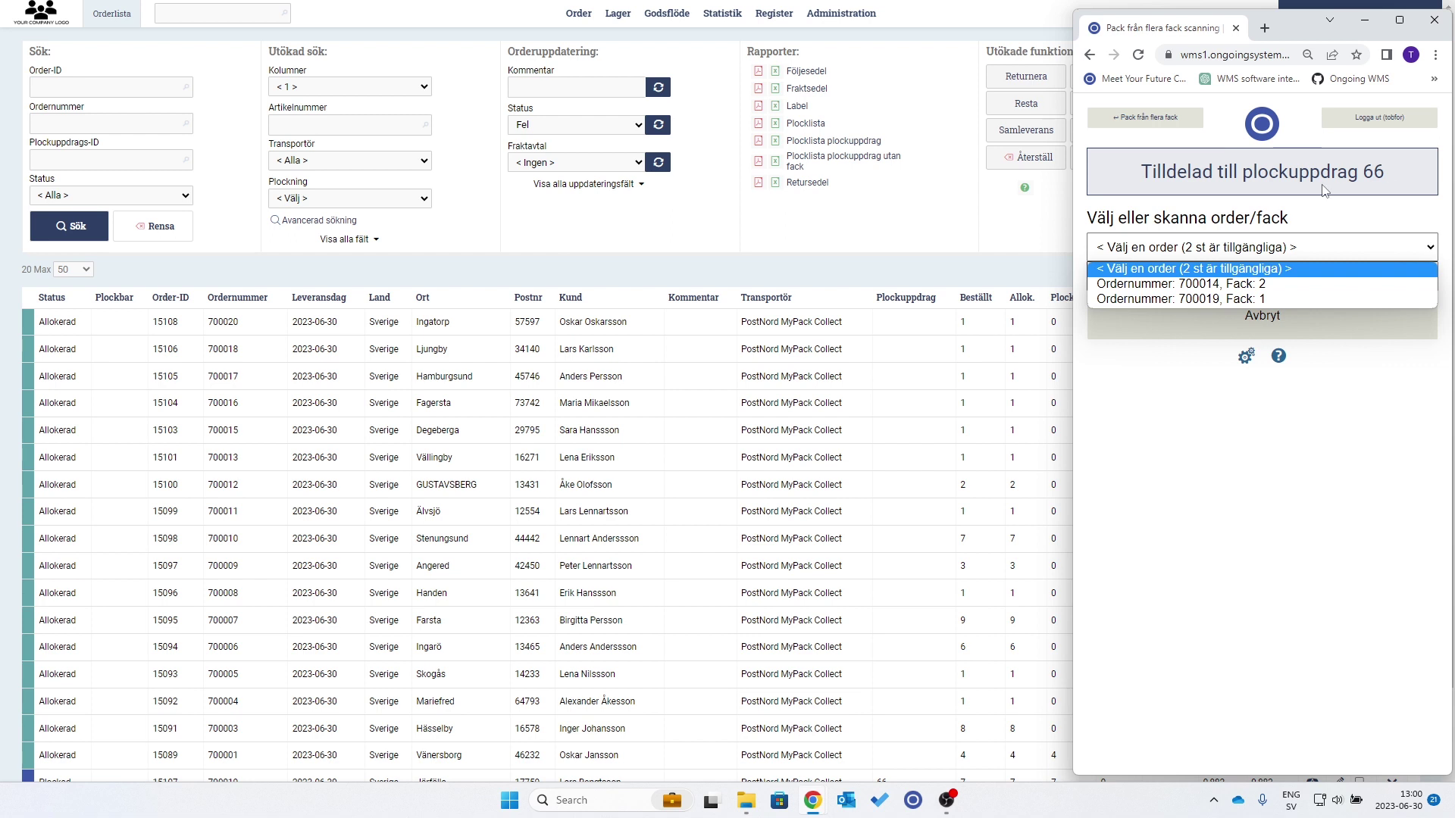
{"action": "left_click", "coordinate": [1264, 284]}
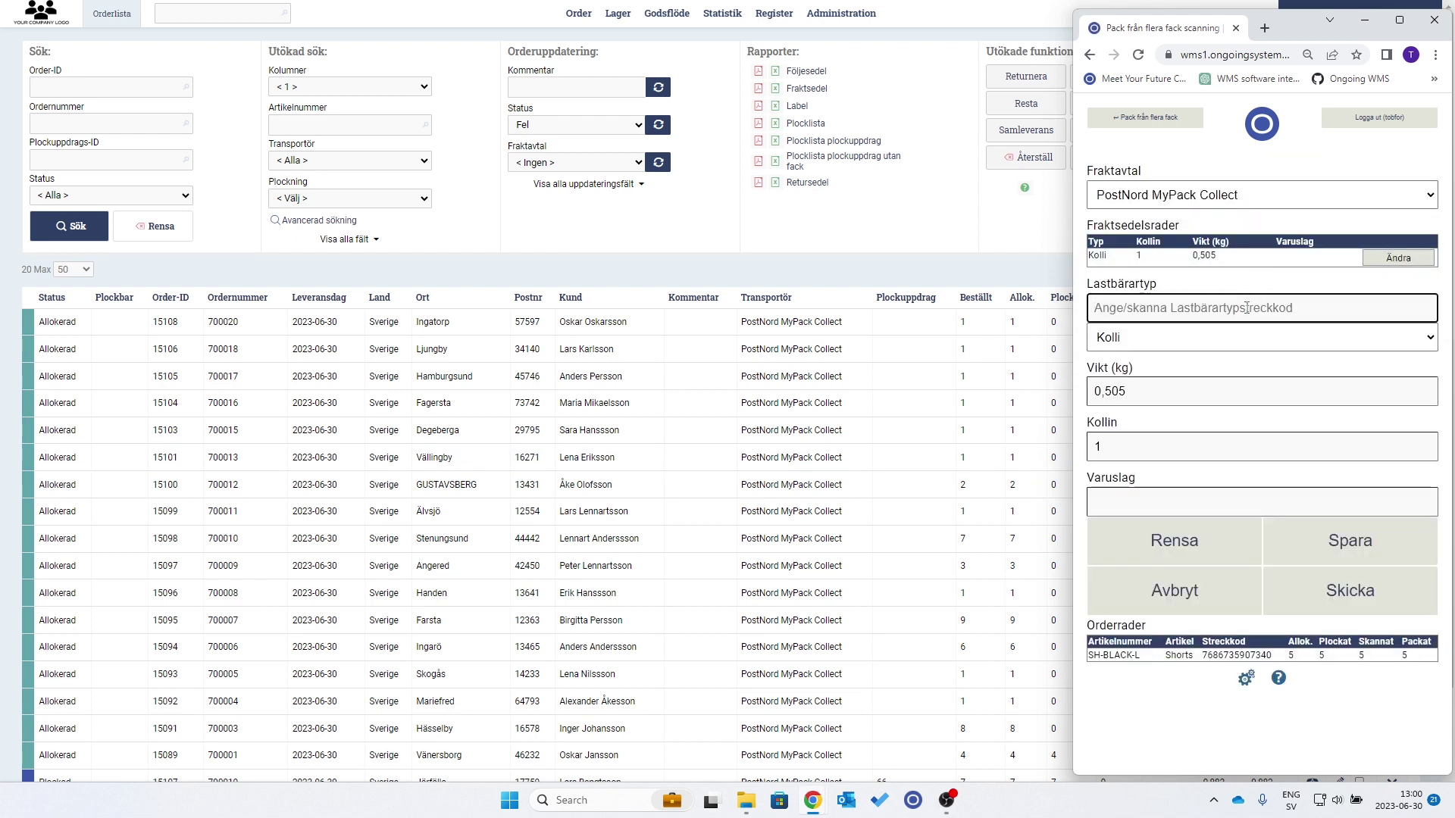
{"action": "left_click", "coordinate": [1368, 611]}
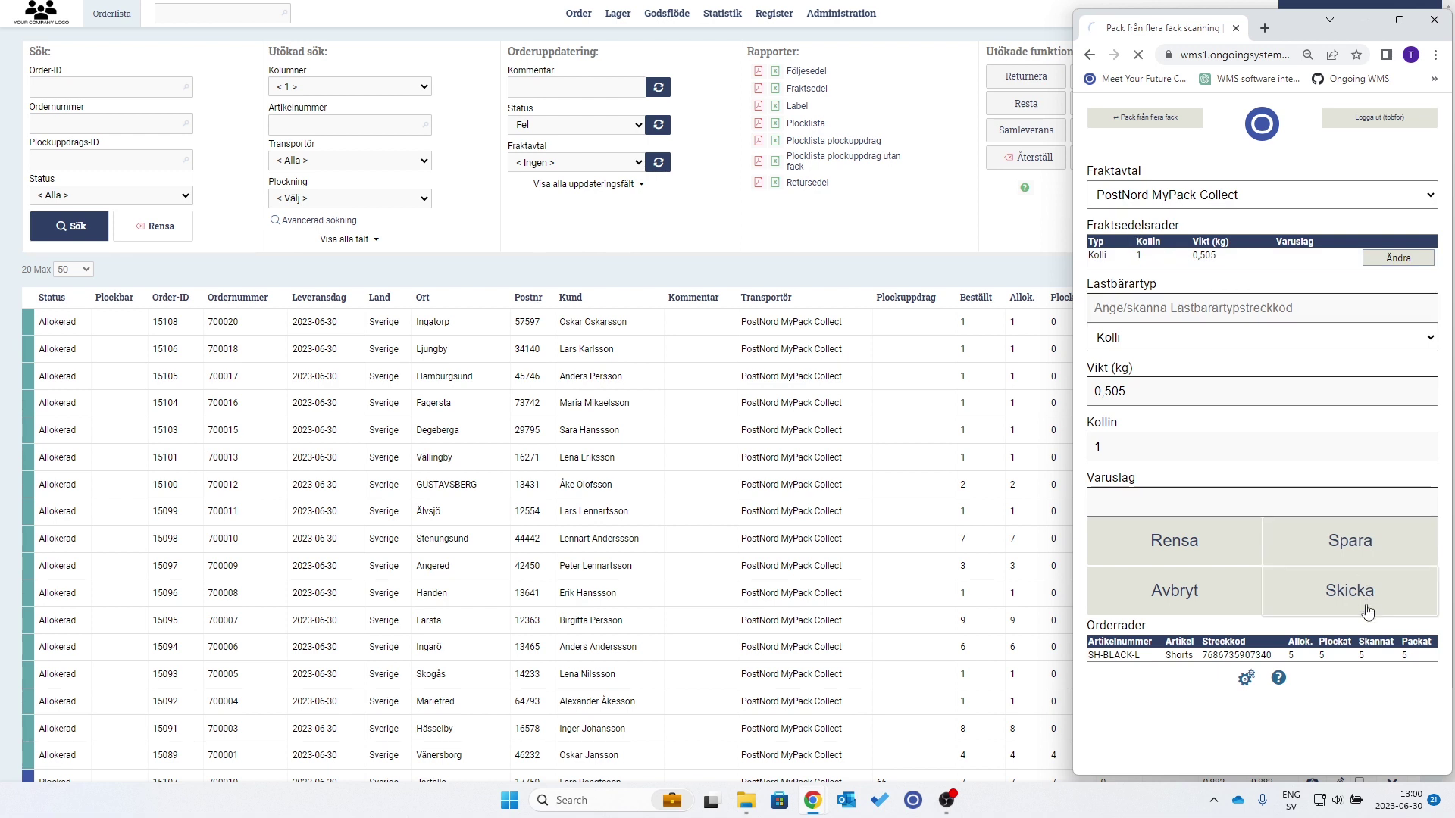
- Ship order 700019 from fack 1 and return to the order list
{"action": "left_click", "coordinate": [1214, 297]}
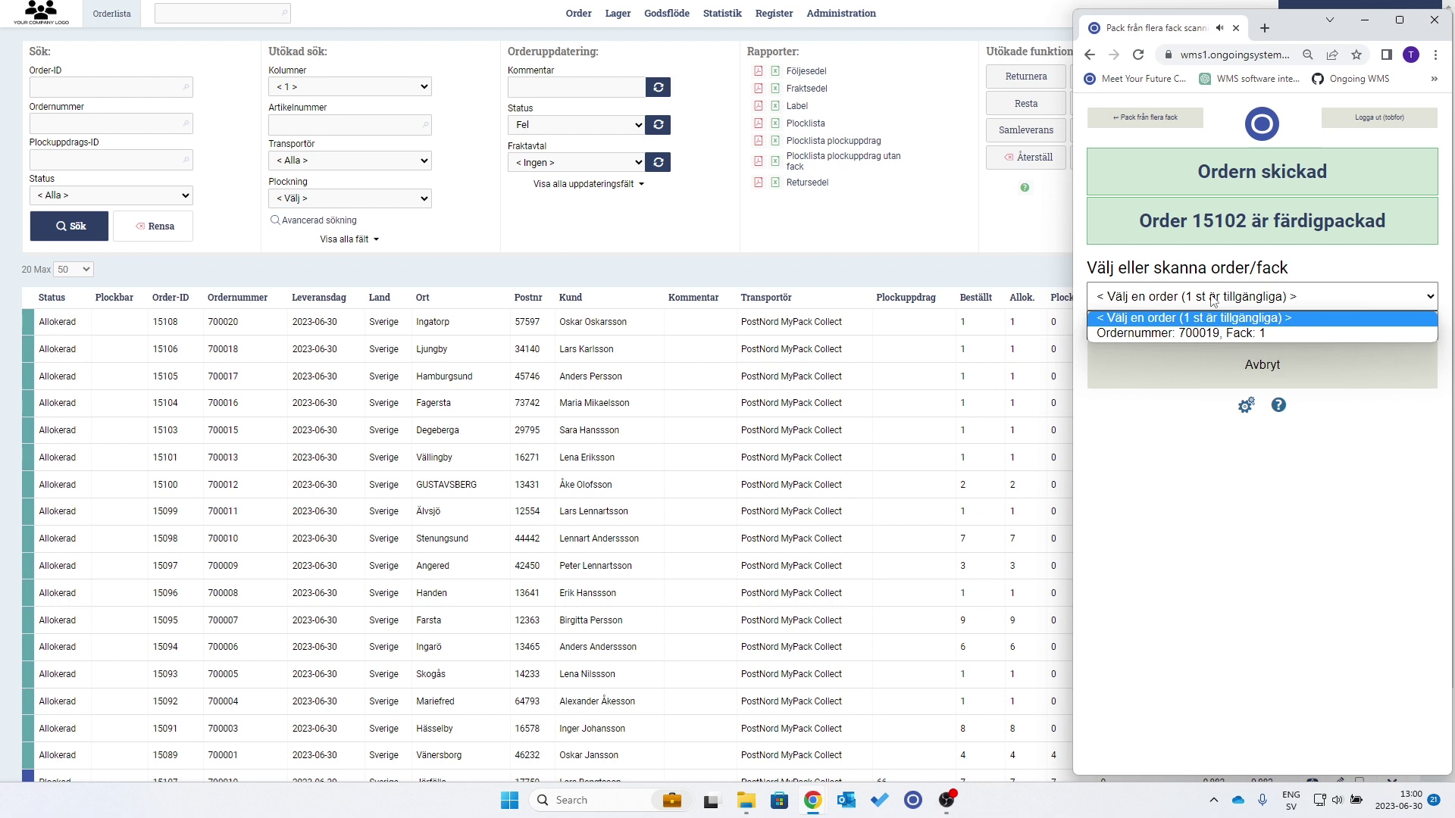
{"action": "left_click", "coordinate": [1214, 334]}
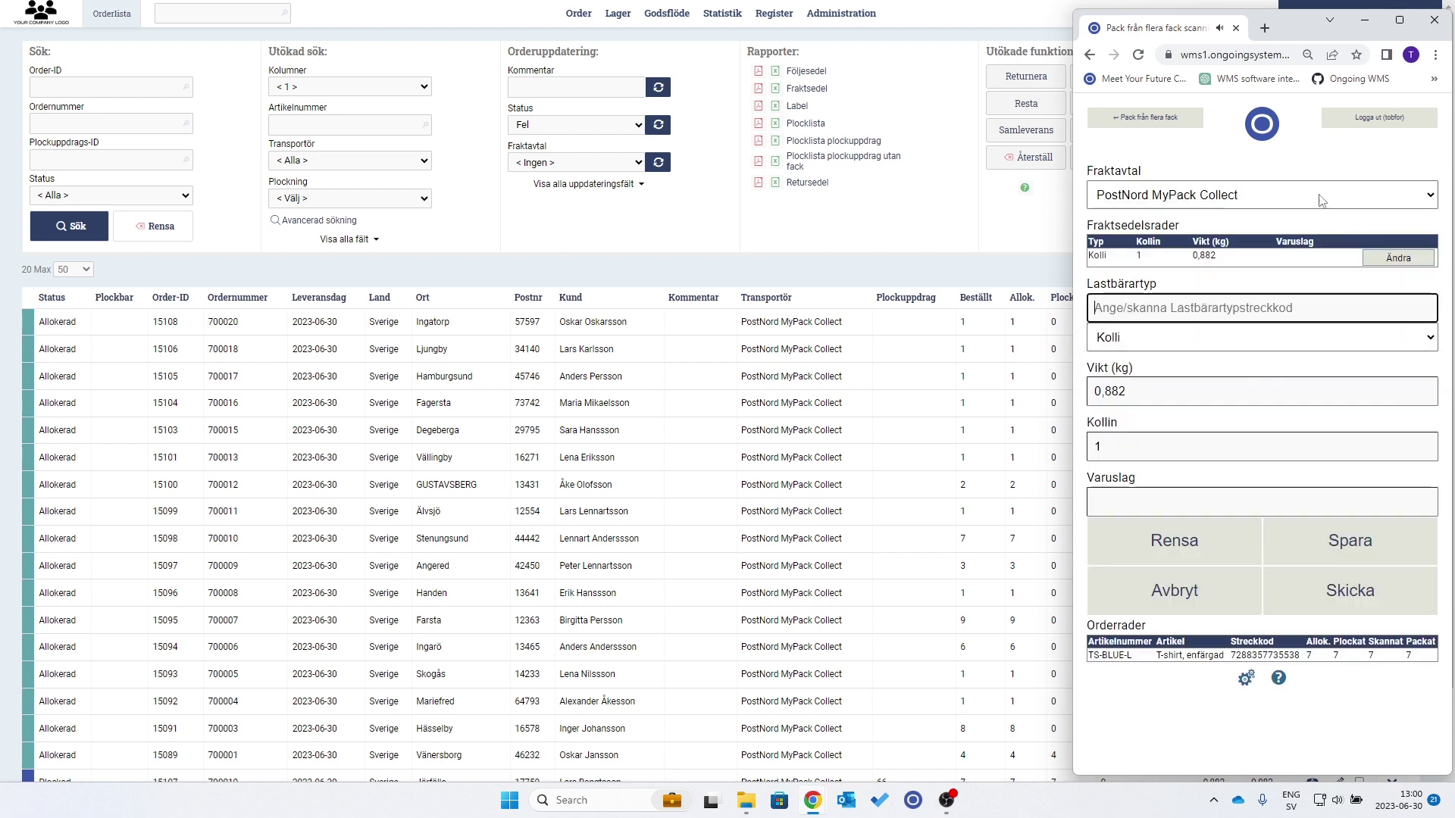
{"action": "left_click", "coordinate": [1363, 598]}
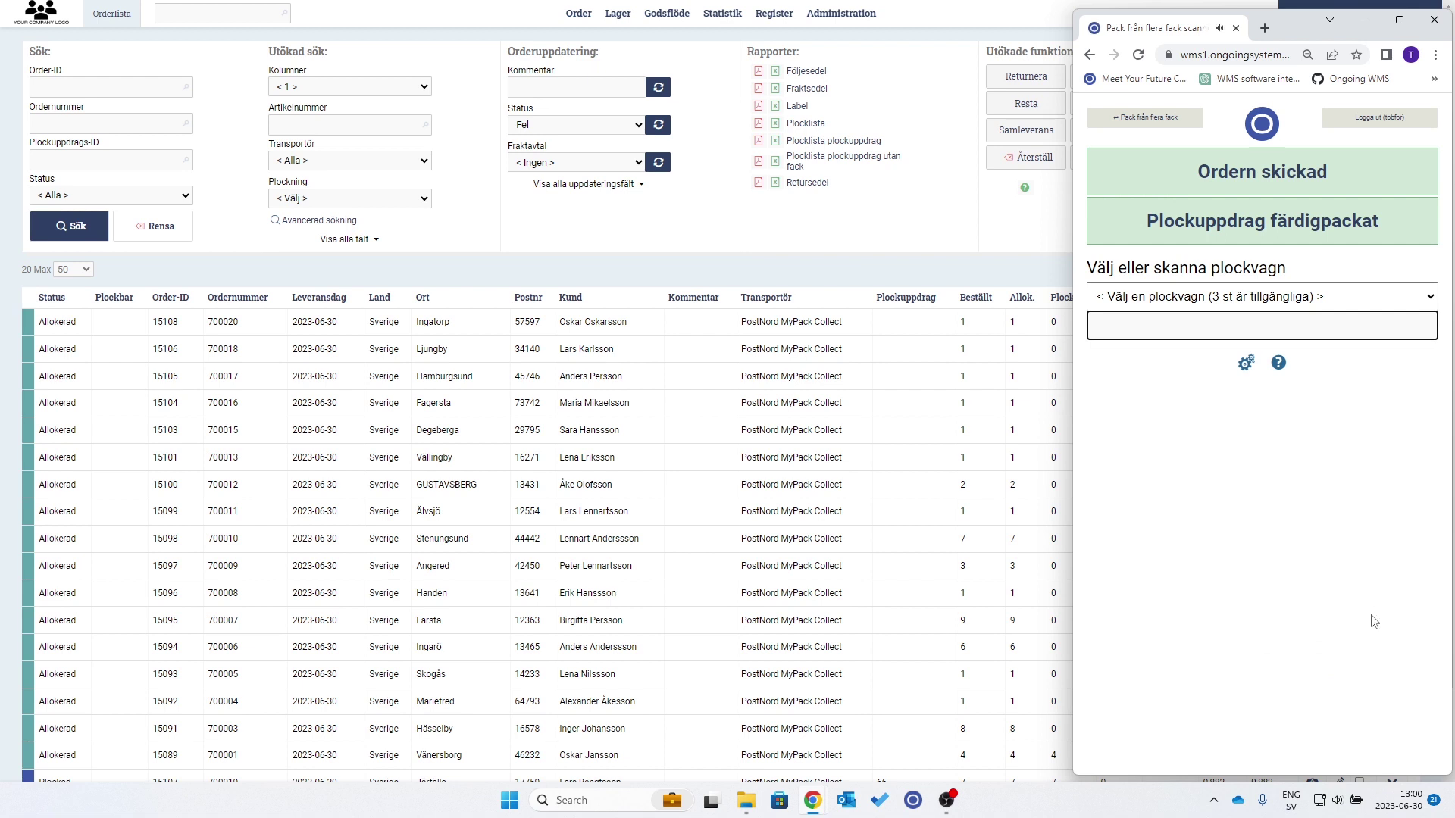
{"action": "left_click", "coordinate": [1020, 272]}
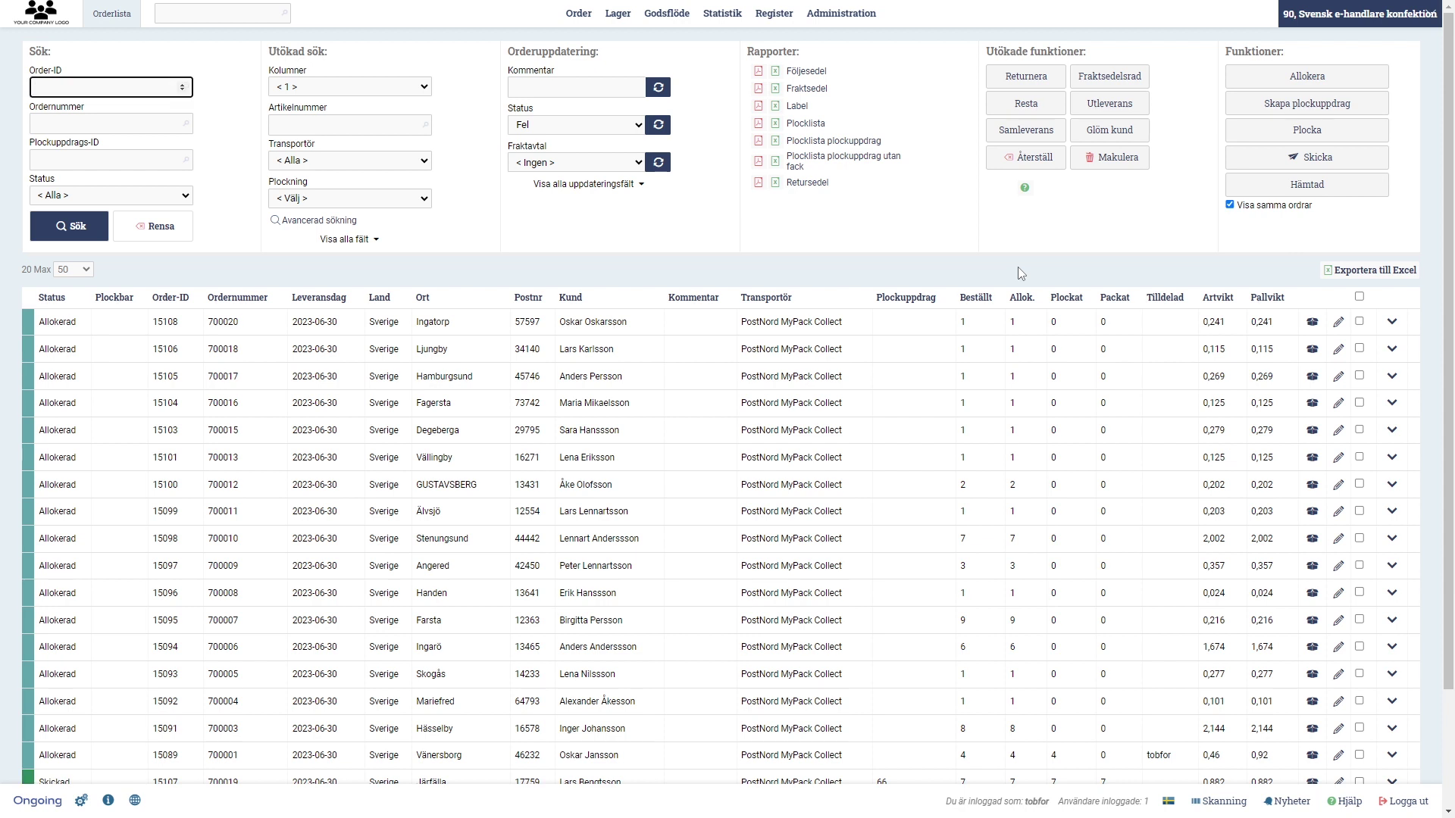
- Expand order 700014's details on the 15102 row and follow its PostNord tracking link
{"action": "scroll", "coordinate": [365, 523], "scroll_direction": "down", "scroll_amount": 2}
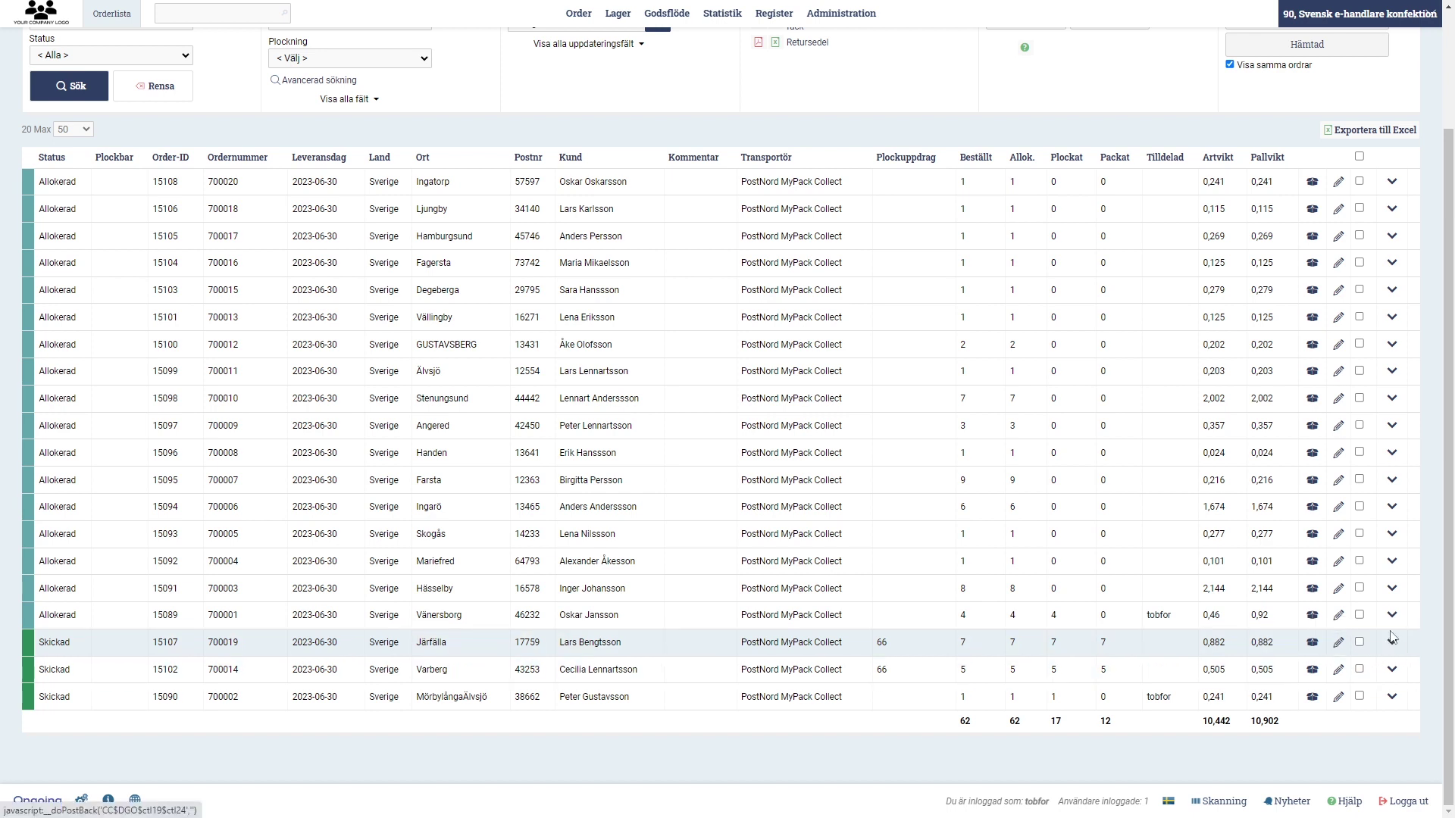
{"action": "scroll", "coordinate": [1391, 636], "scroll_direction": "up", "scroll_amount": 2}
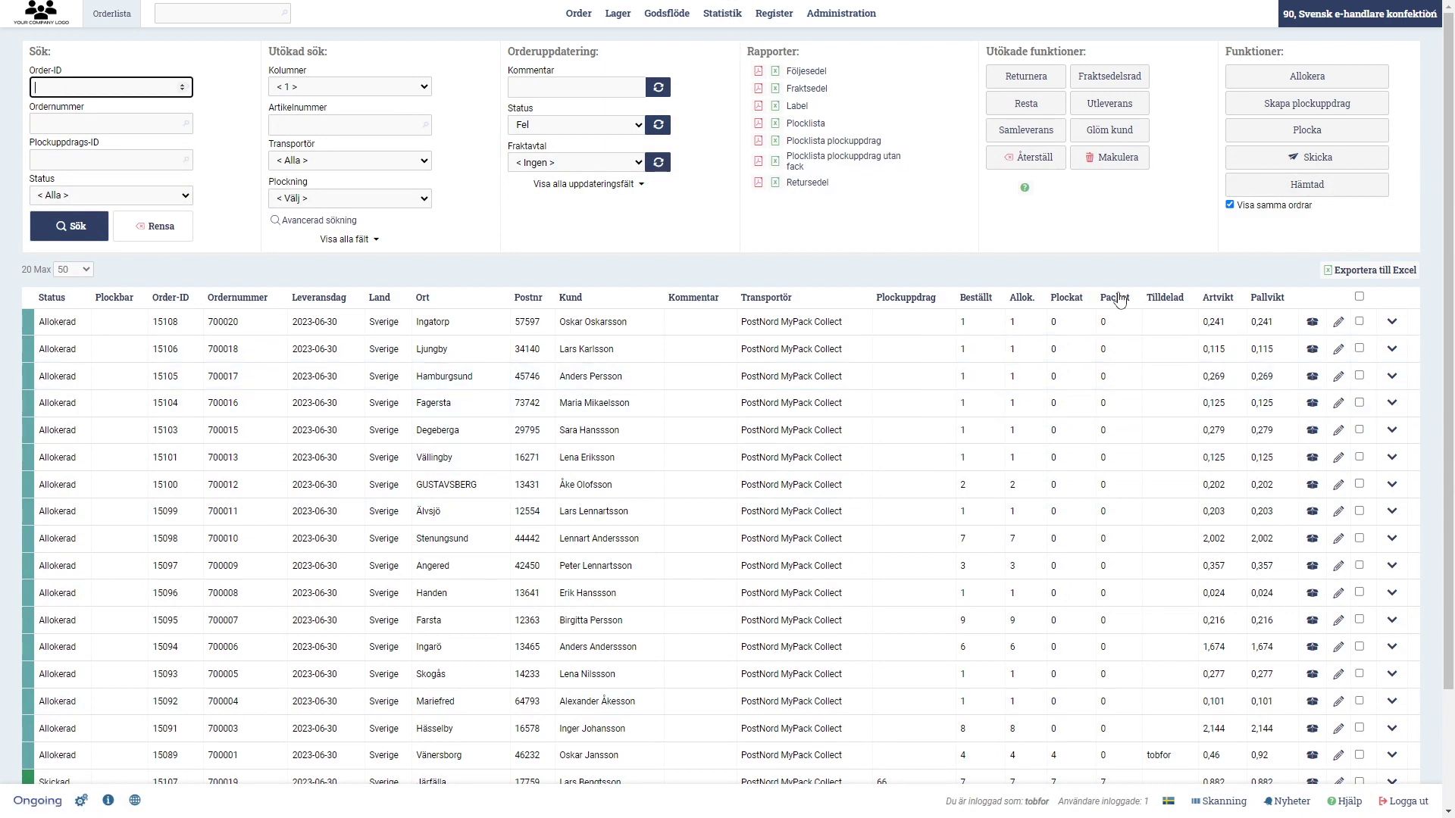
{"action": "scroll", "coordinate": [1121, 266], "scroll_direction": "down", "scroll_amount": 3}
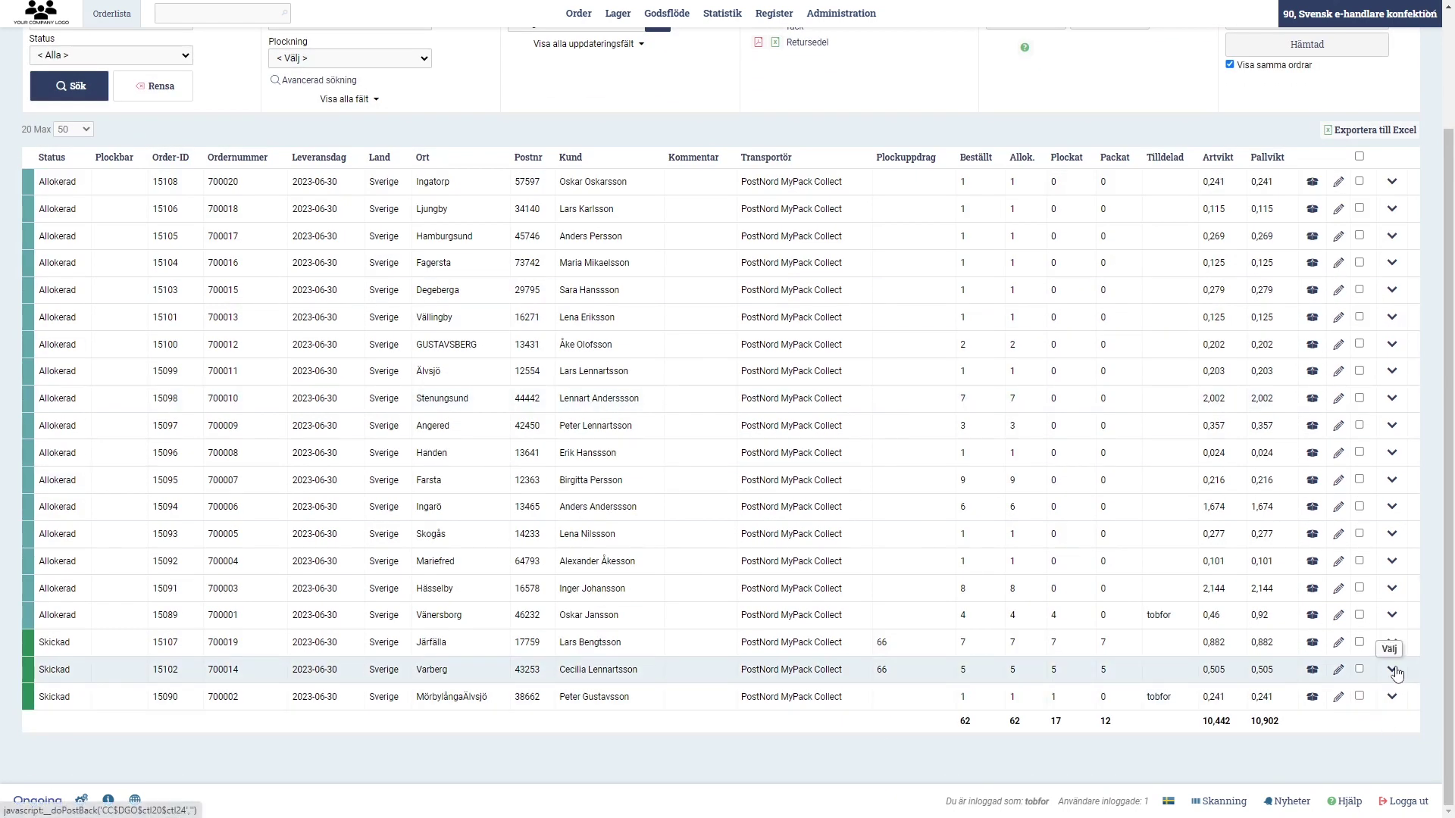
{"action": "left_click", "coordinate": [1392, 670]}
{"action": "scroll", "coordinate": [1216, 608], "scroll_direction": "down", "scroll_amount": 5}
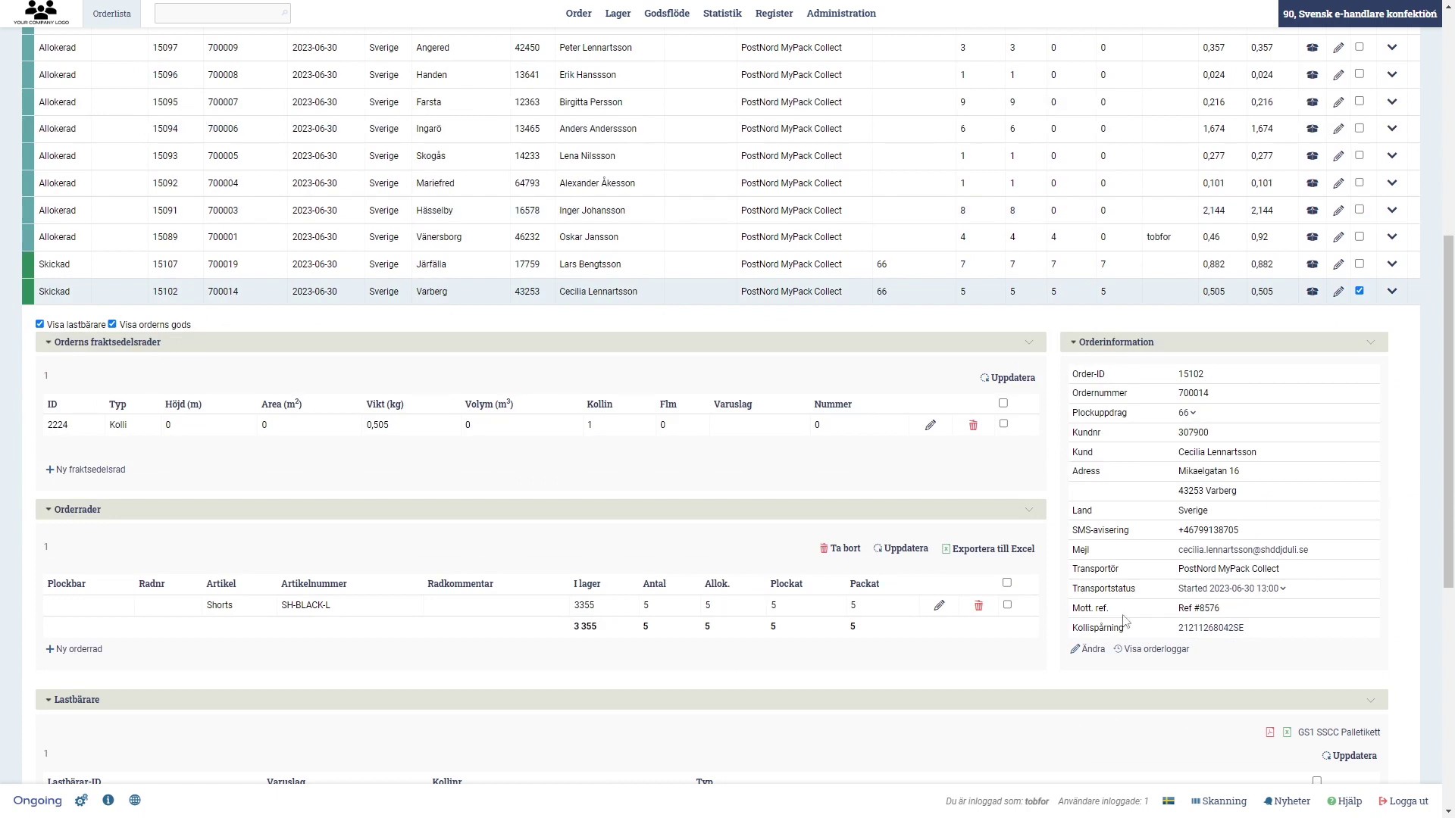
{"action": "left_click", "coordinate": [1198, 629]}
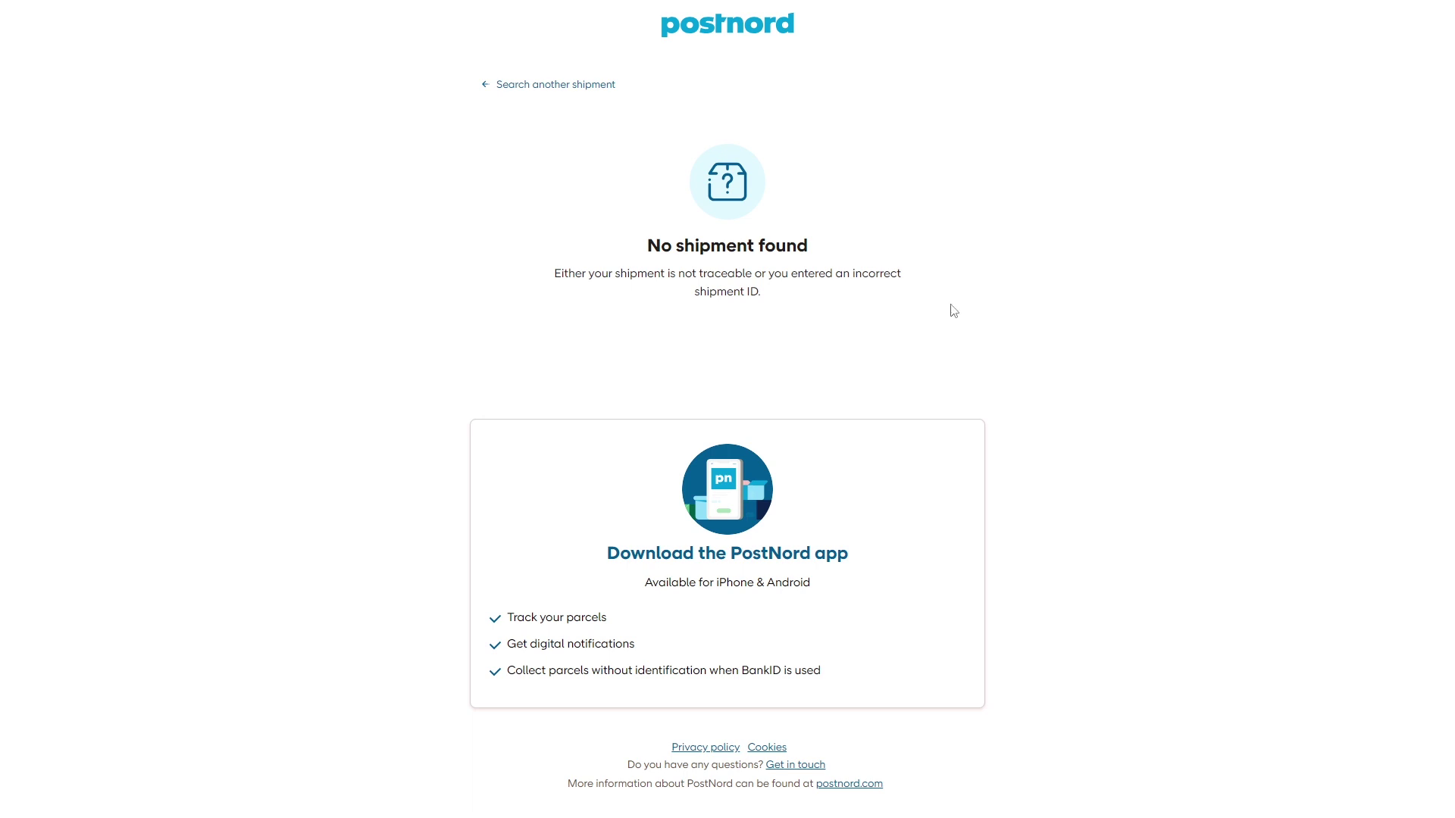
{"action": "key", "text": "ctrl+w"}
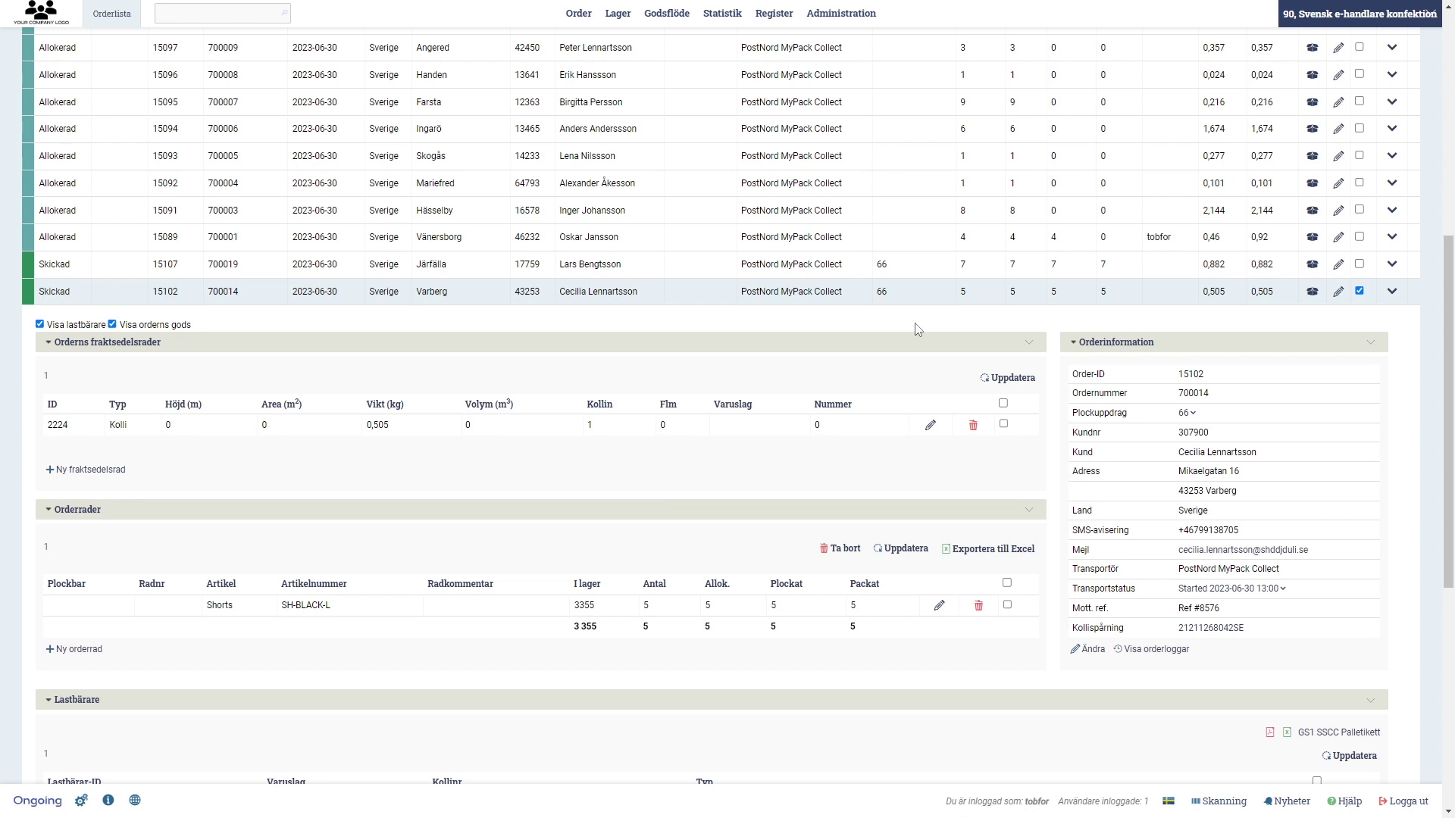
- Collapse order 700014's details and scroll back to the top of the order list
{"action": "left_click", "coordinate": [1391, 291]}
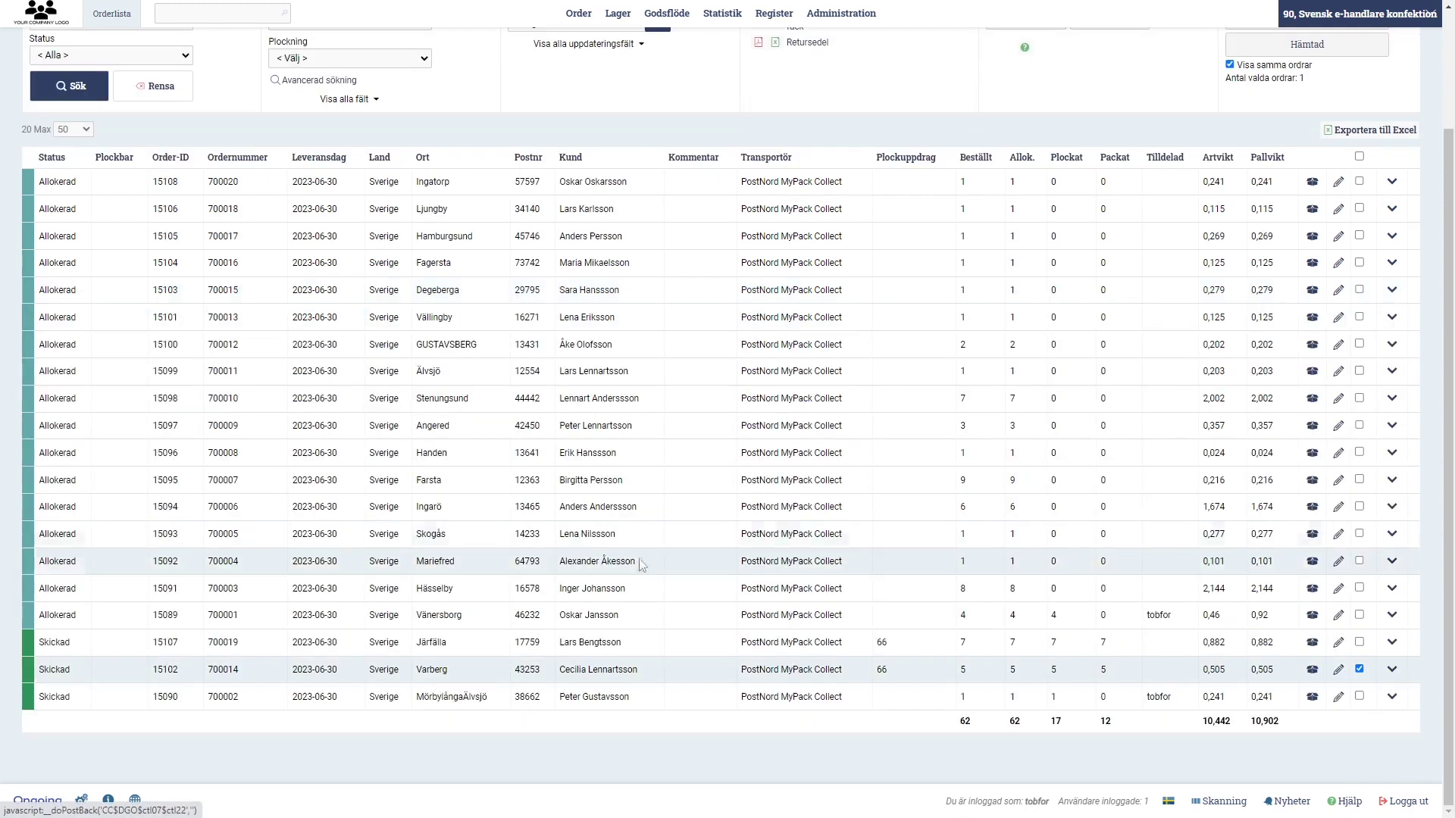
{"action": "scroll", "coordinate": [645, 603], "scroll_direction": "up", "scroll_amount": 2}
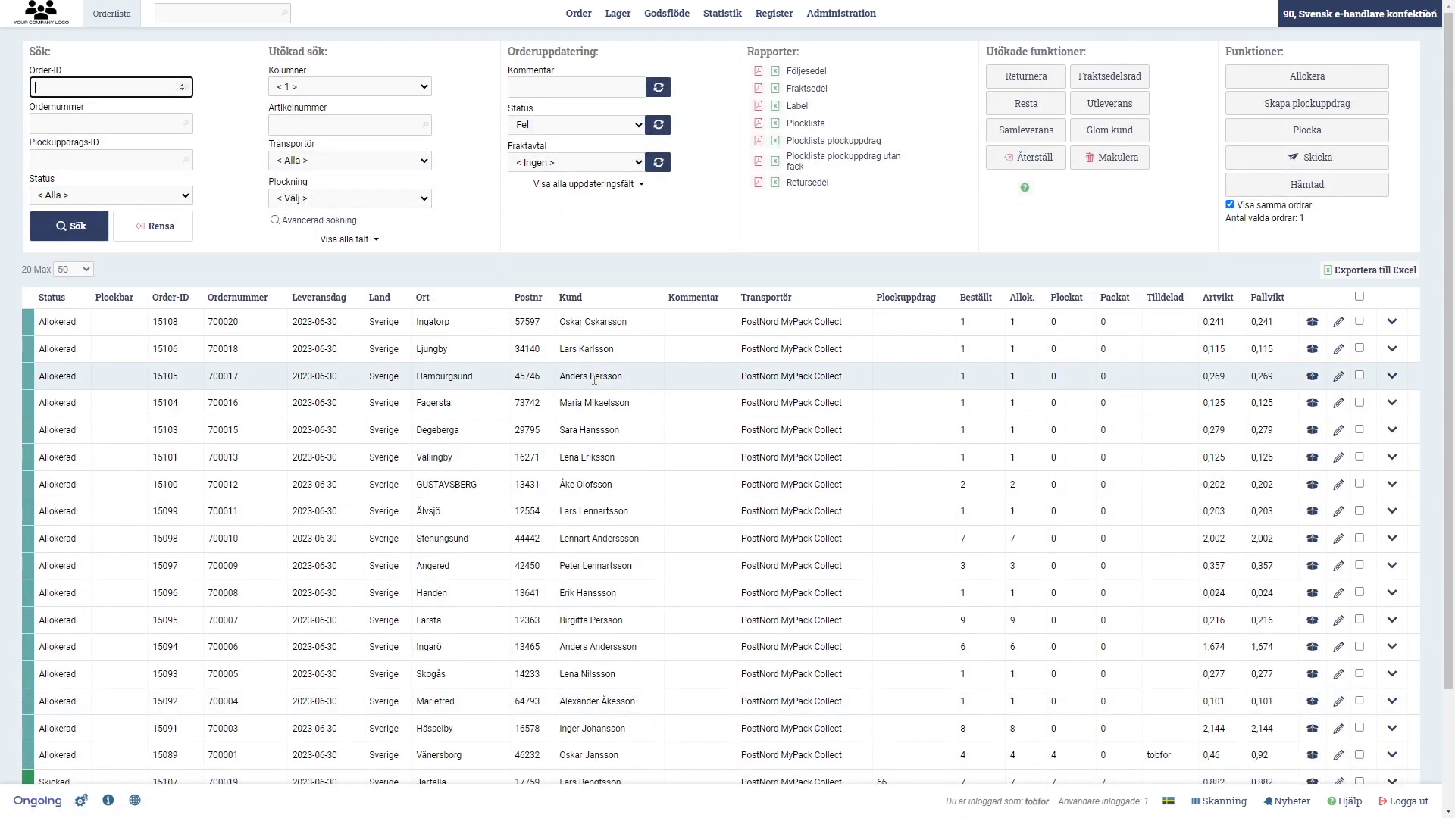